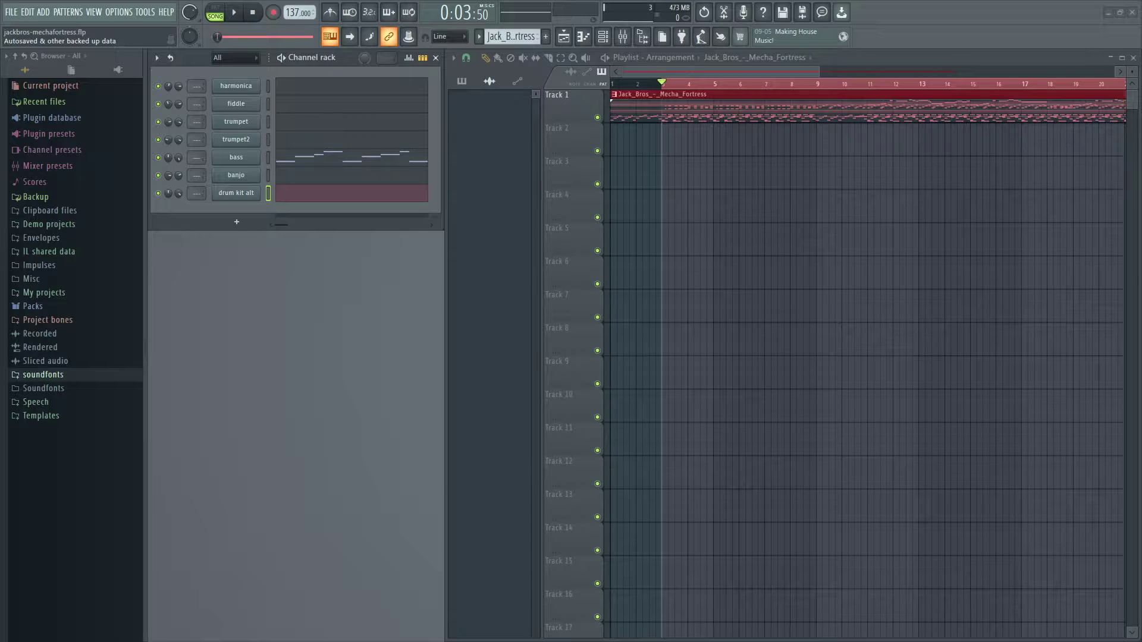
# Step: Switch to the browser and compare the banks matching "drum kit alternate" in the MM Vanilla Instrument Reference
pyautogui.hotkey('alt', 'Tab')
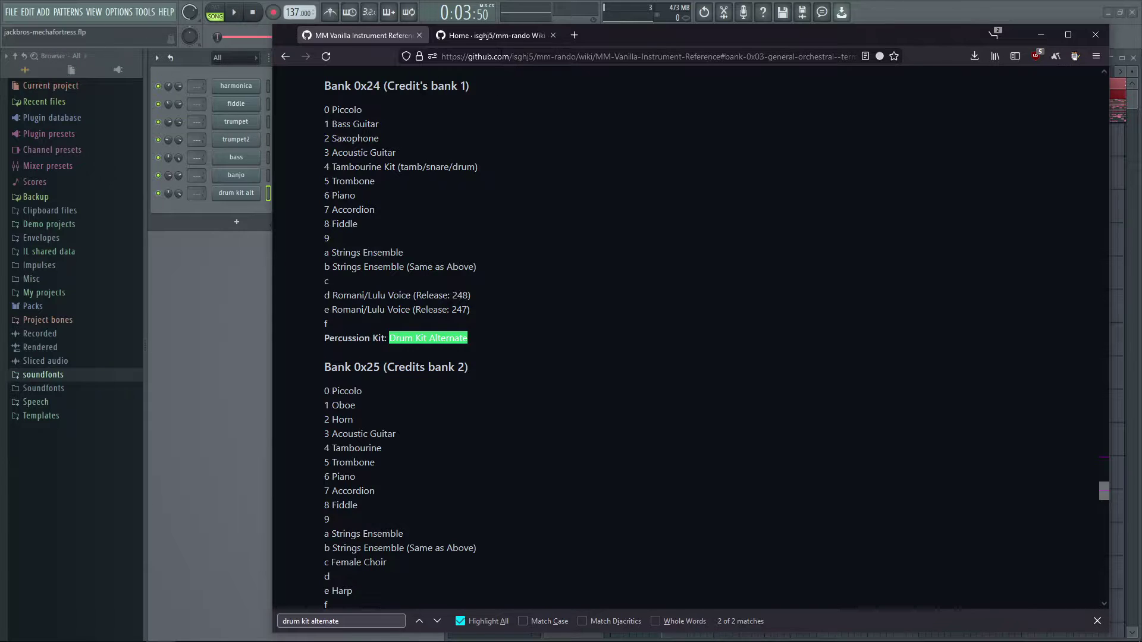
pyautogui.click(506, 36)
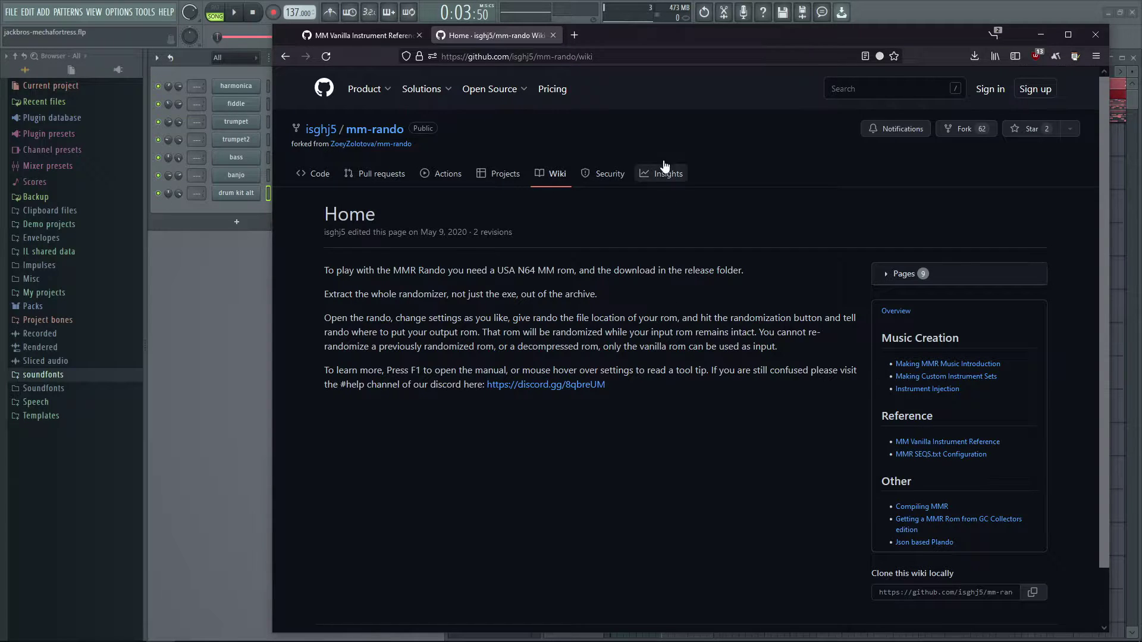
pyautogui.click(396, 34)
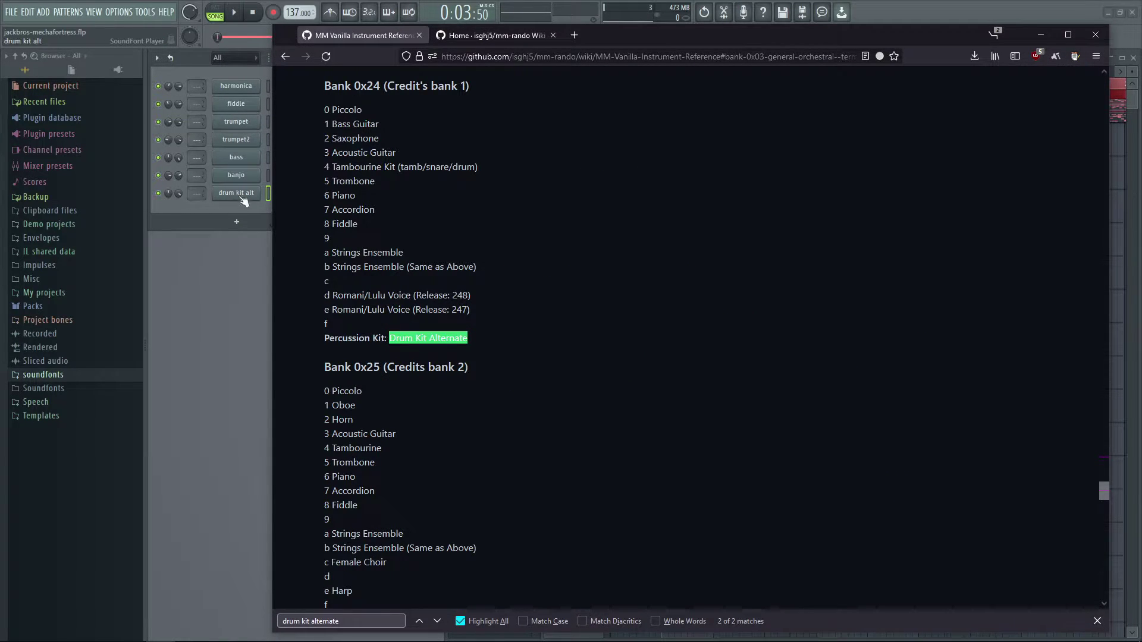
pyautogui.click(419, 622)
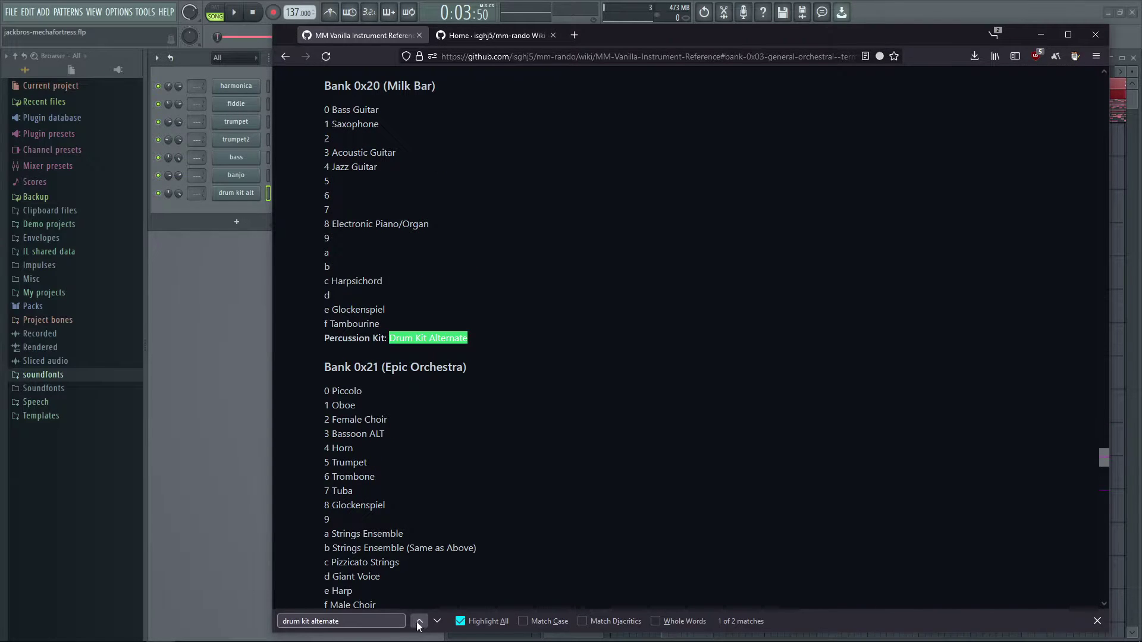
pyautogui.click(437, 622)
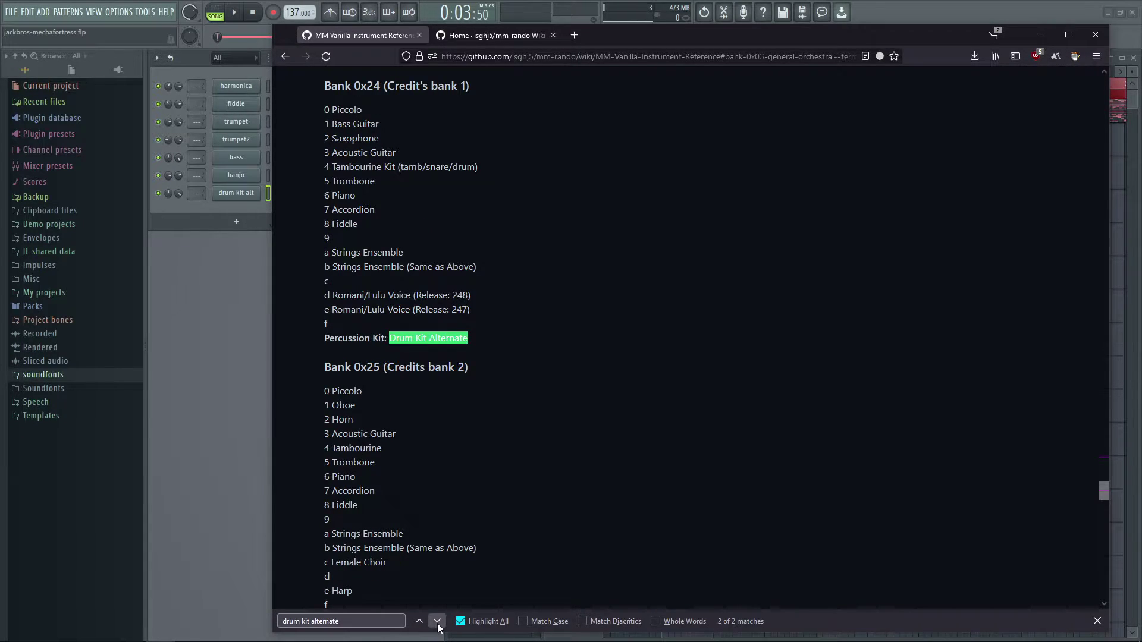
pyautogui.click(438, 621)
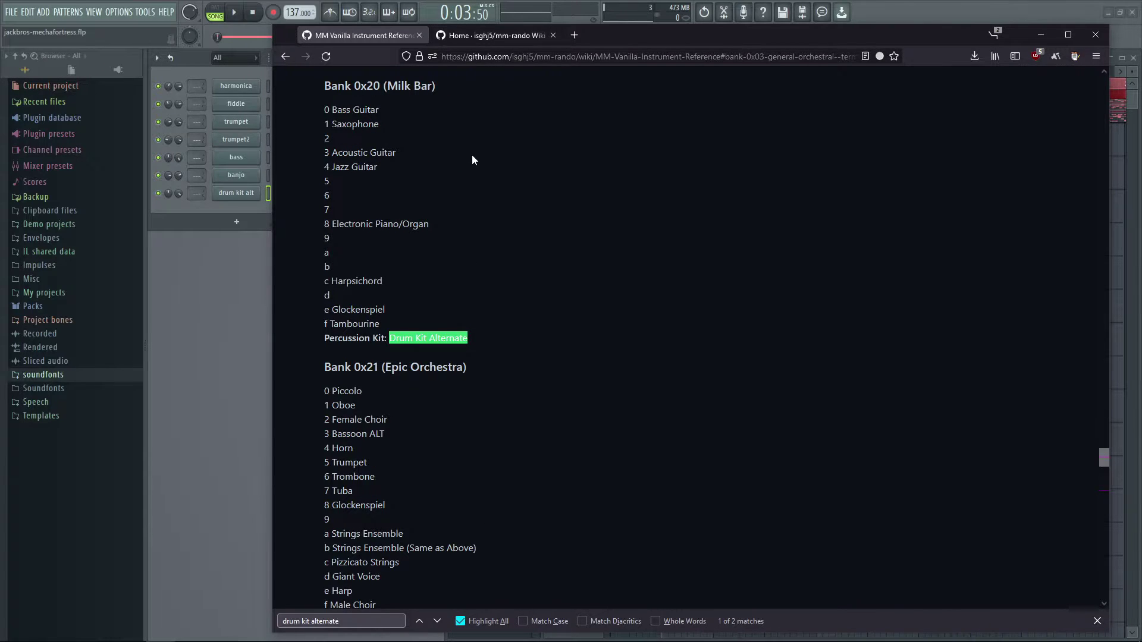
pyautogui.click(439, 621)
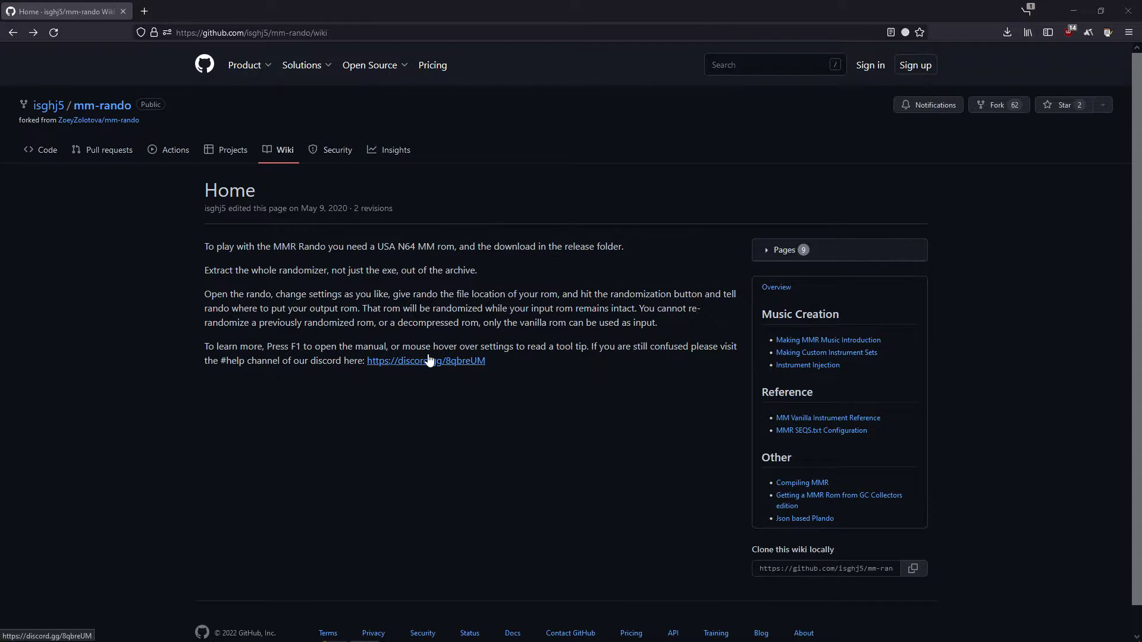
# Step: Open the Making Custom Instrument Sets wiki page and find its "percussion isolated banks" section
pyautogui.click(800, 354)
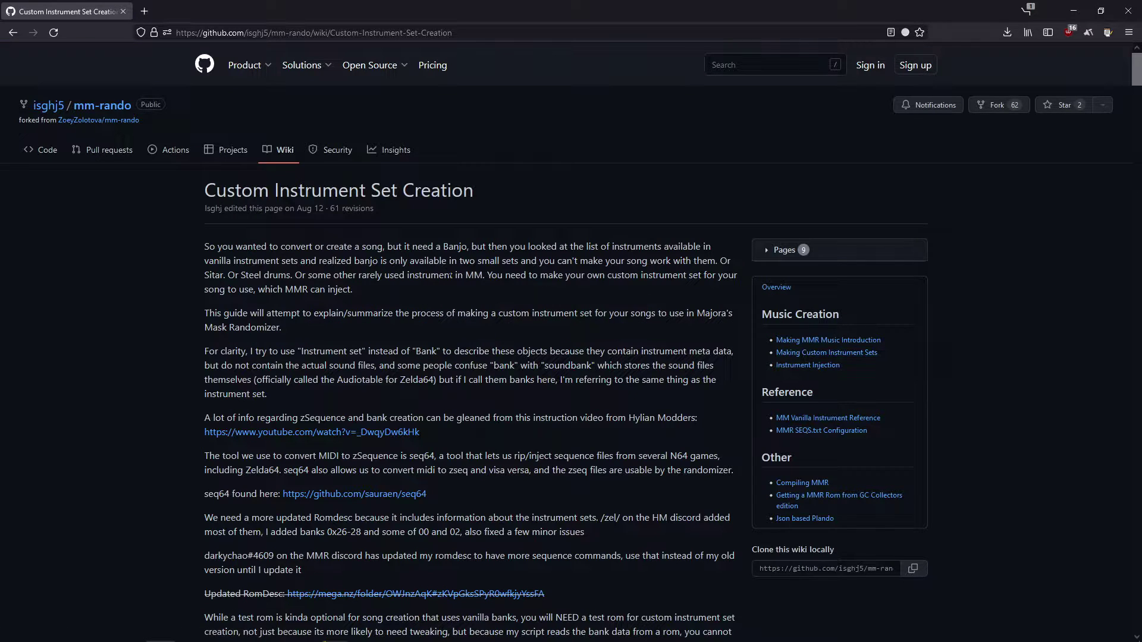
pyautogui.hotkey('ctrl', 'f')
pyautogui.press('Return')
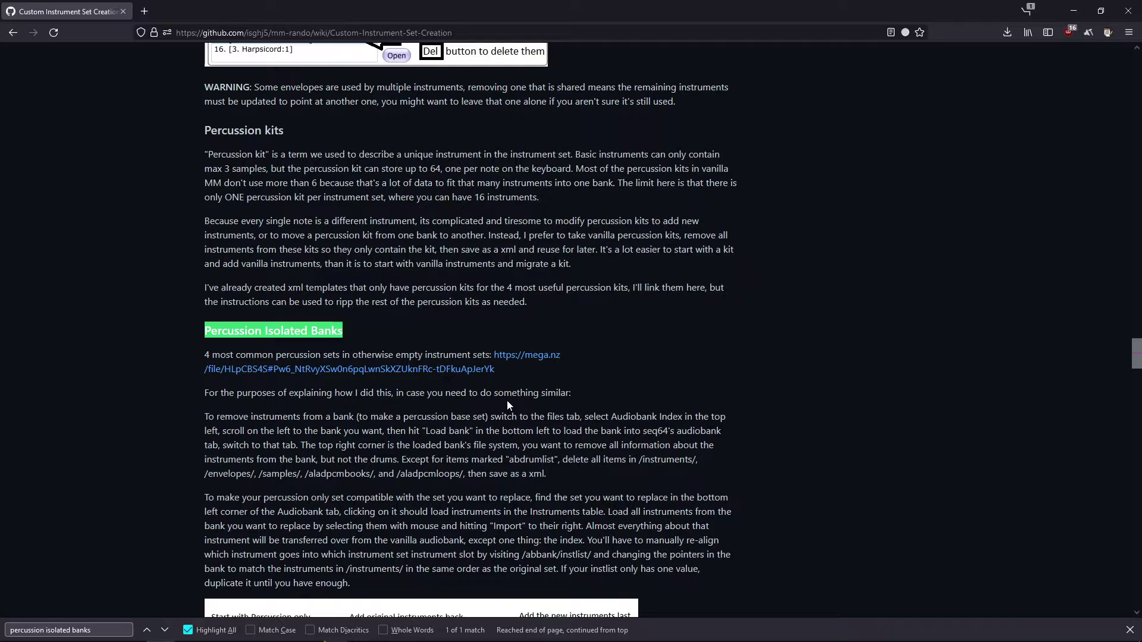
pyautogui.press('Escape')
pyautogui.scroll(-2, 507, 401)
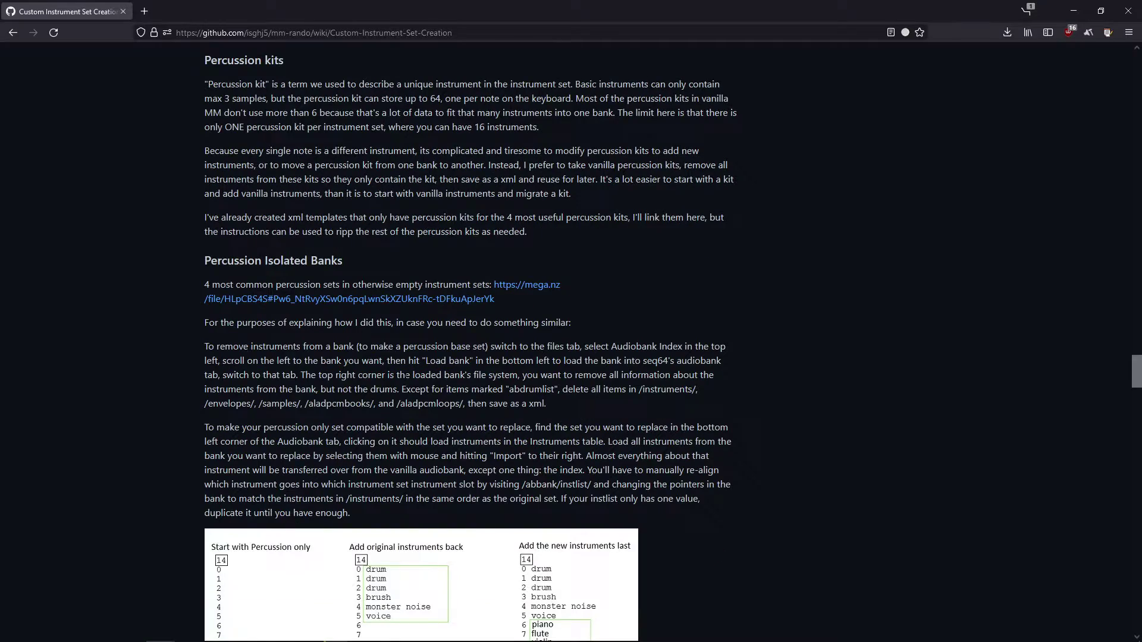
pyautogui.moveTo(1136, 371); pyautogui.dragTo(1135, 577)
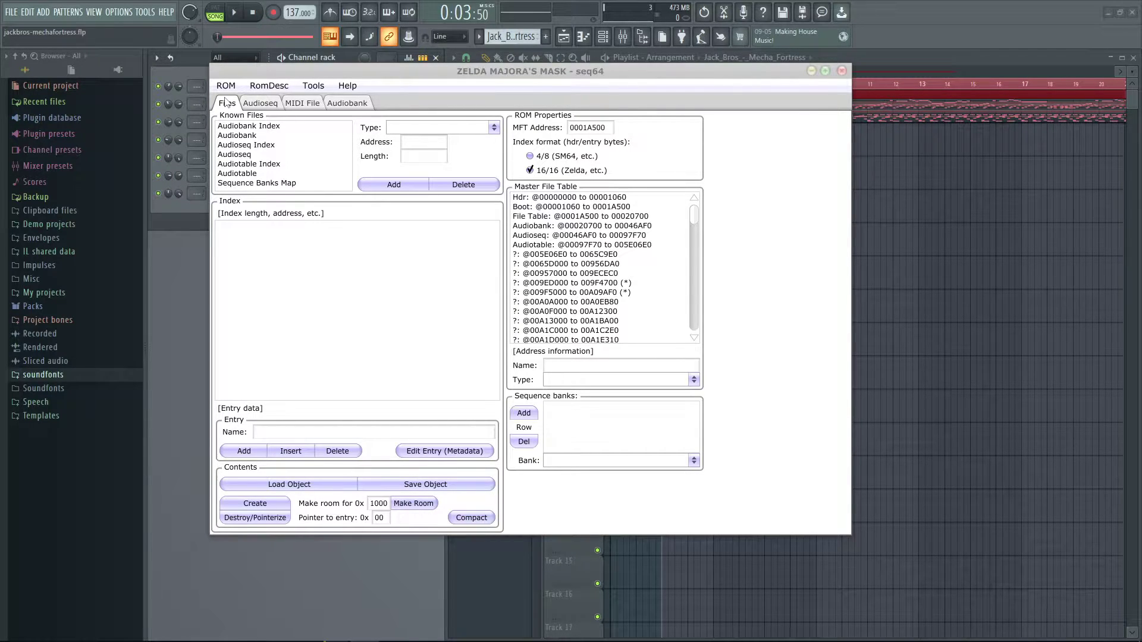
# Step: In seq64, load bank 13: The Indigo-Gos from the Audiobank Index and show the audiobank editor
pyautogui.click(283, 127)
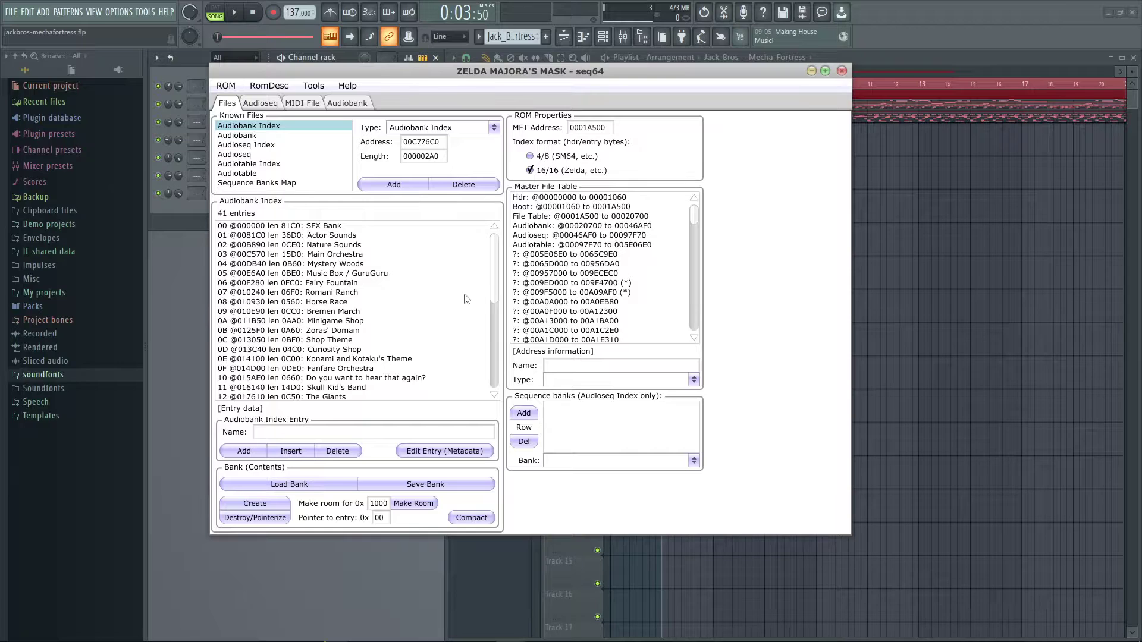
pyautogui.moveTo(500, 256); pyautogui.dragTo(503, 295)
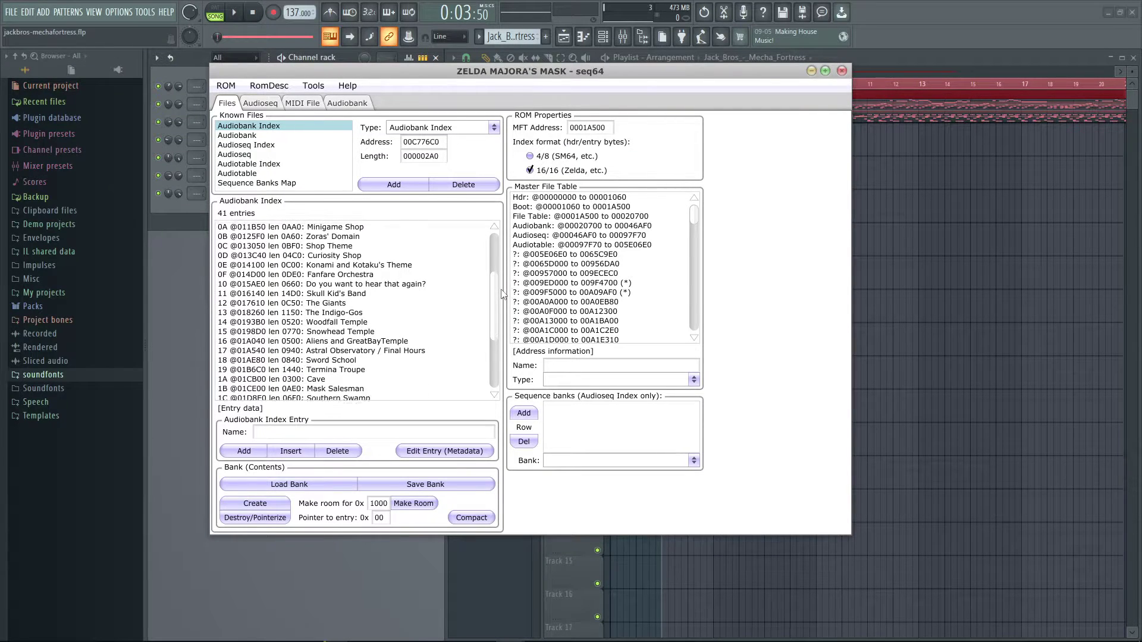
pyautogui.click(340, 311)
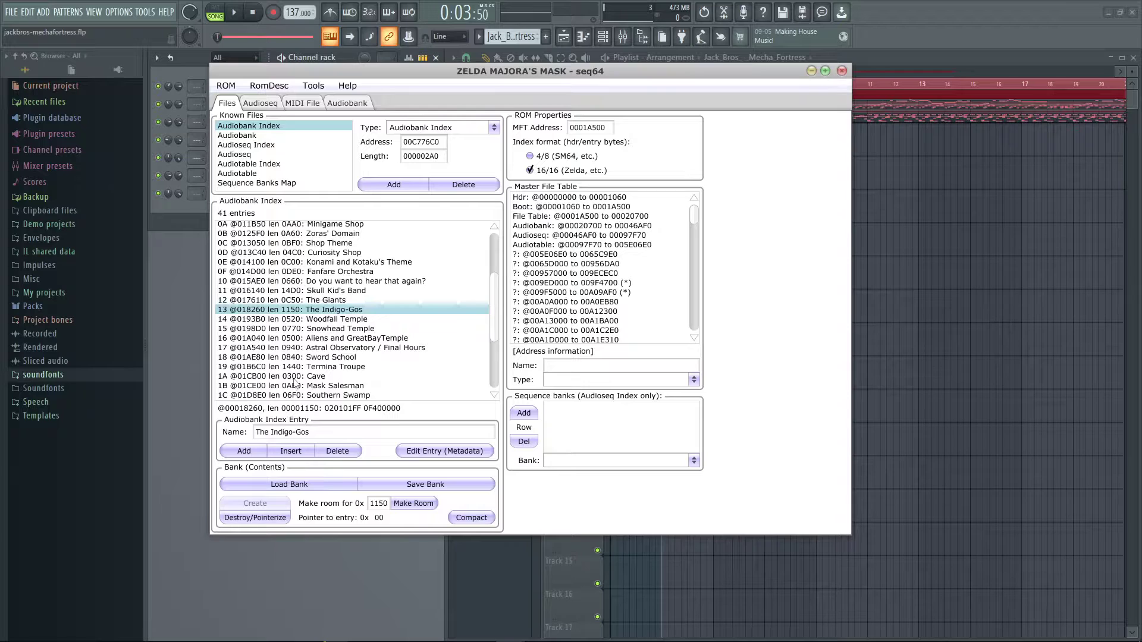
pyautogui.click(306, 485)
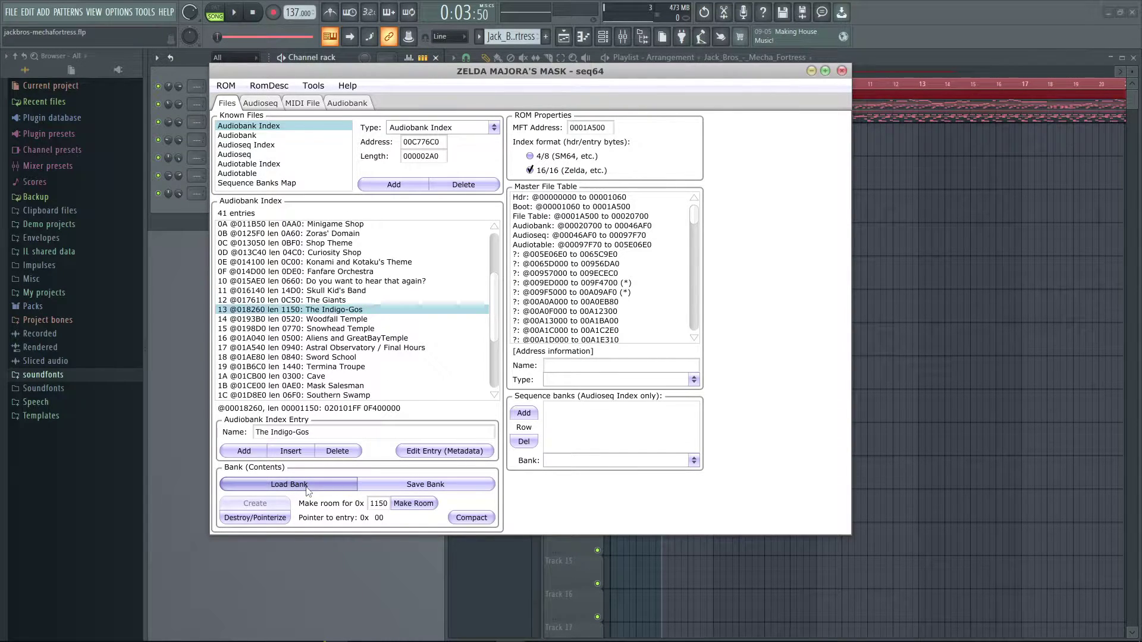
pyautogui.click(347, 103)
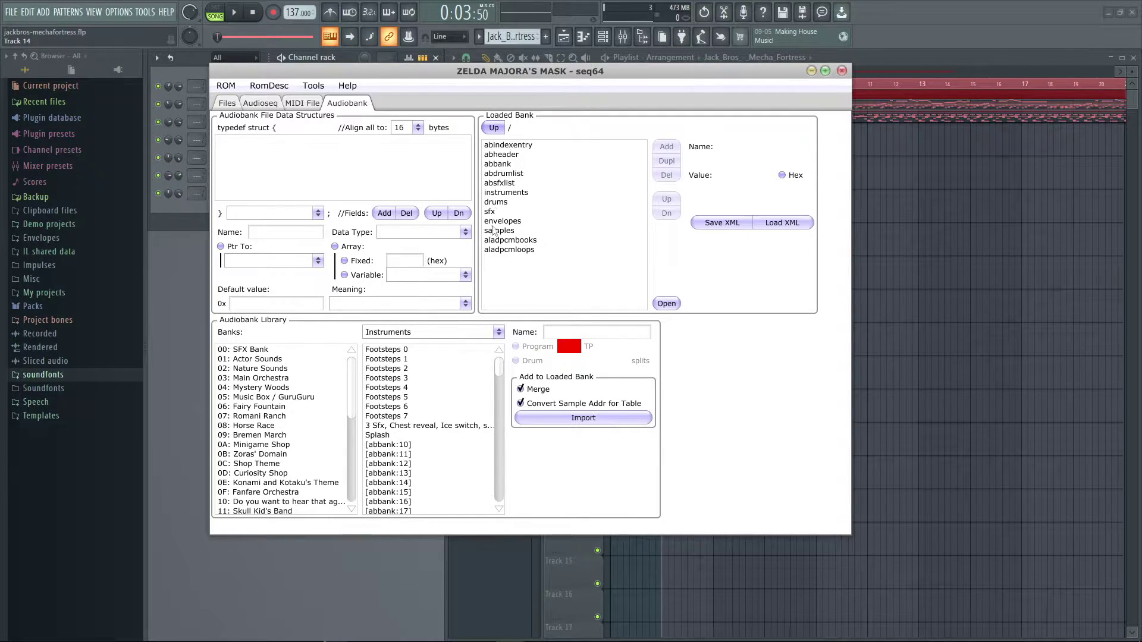
# Step: Browse the loaded bank's structure and examine the instrument pointers in /abbank/instlist/
pyautogui.moveTo(502, 147)
pyautogui.mouseDown()
pyautogui.moveTo(502, 223)
pyautogui.moveTo(514, 223)
pyautogui.moveTo(519, 148)
pyautogui.mouseUp()
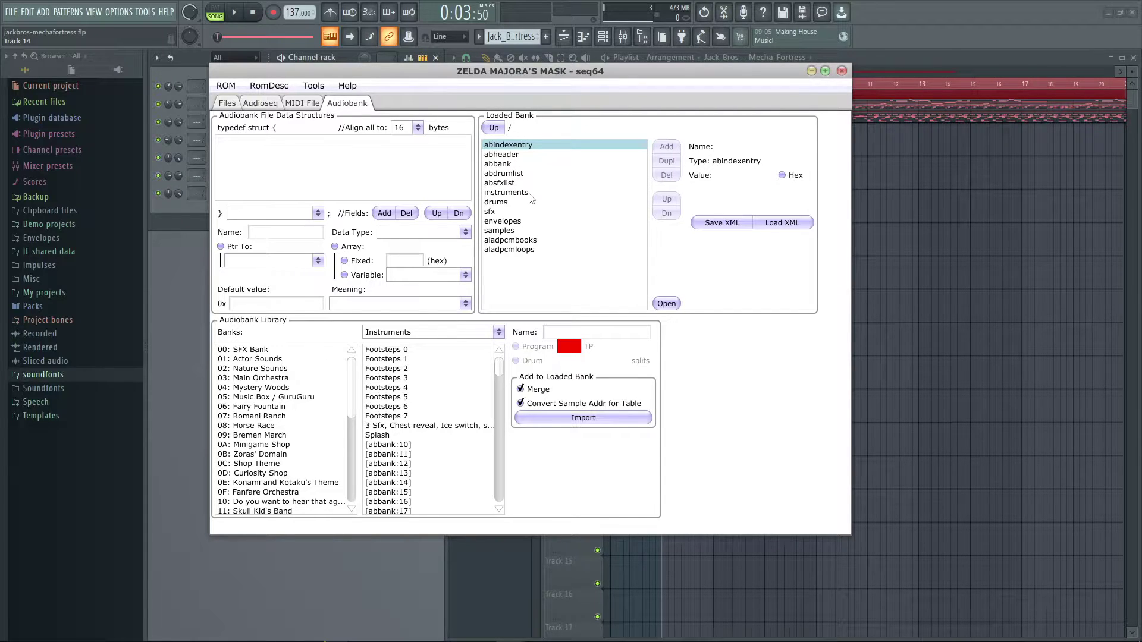
pyautogui.doubleClick(506, 193)
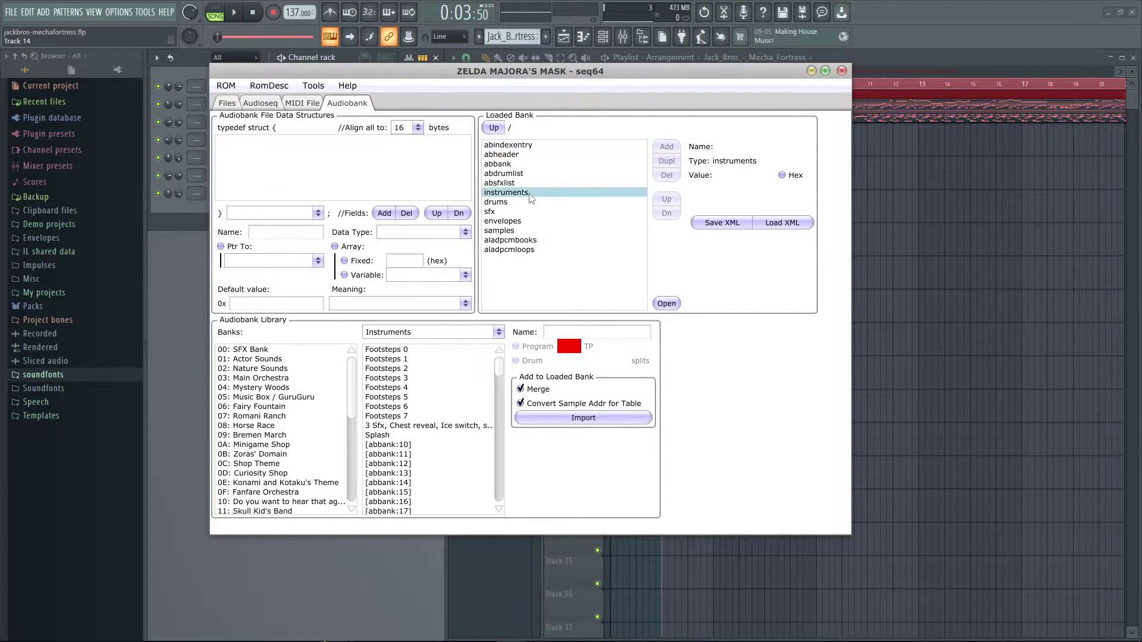
pyautogui.click(498, 128)
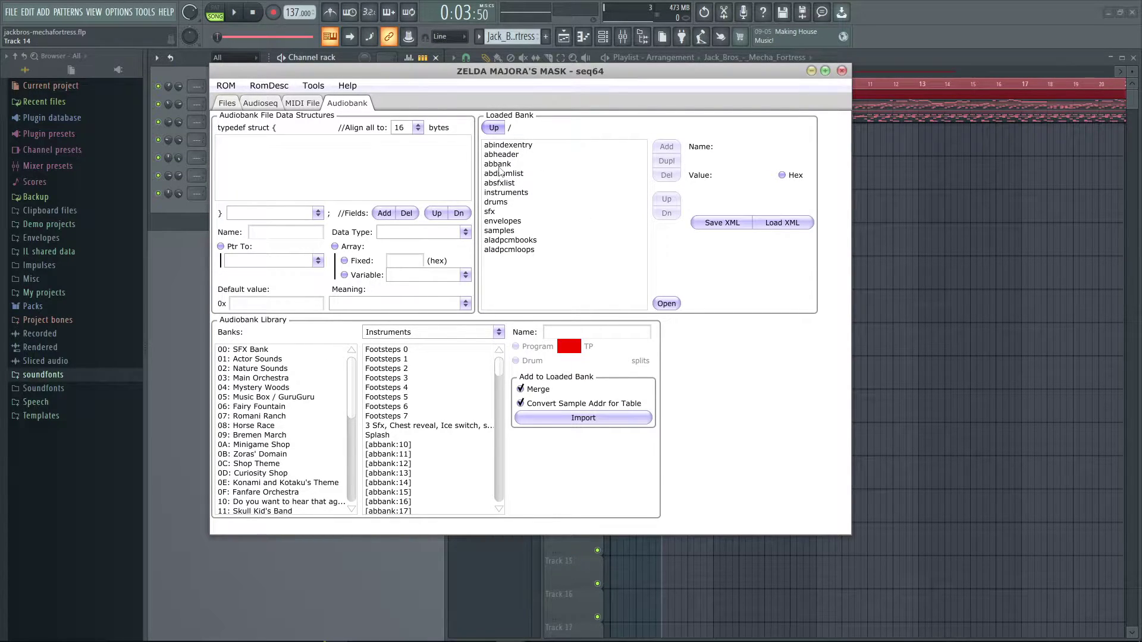
pyautogui.doubleClick(506, 165)
pyautogui.click(506, 164)
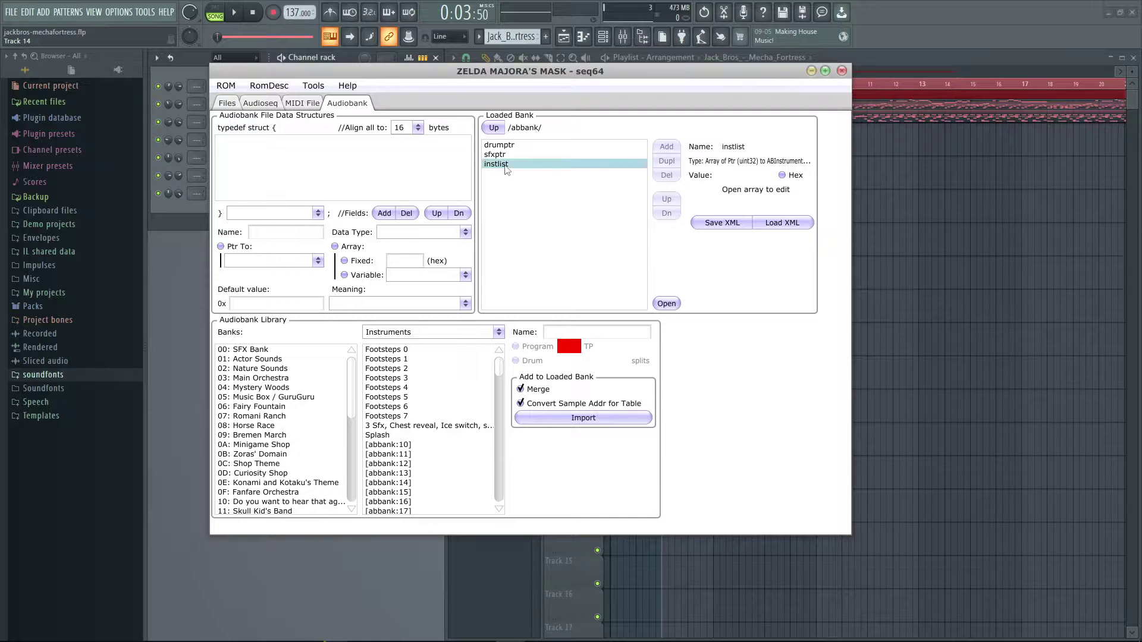
pyautogui.doubleClick(505, 166)
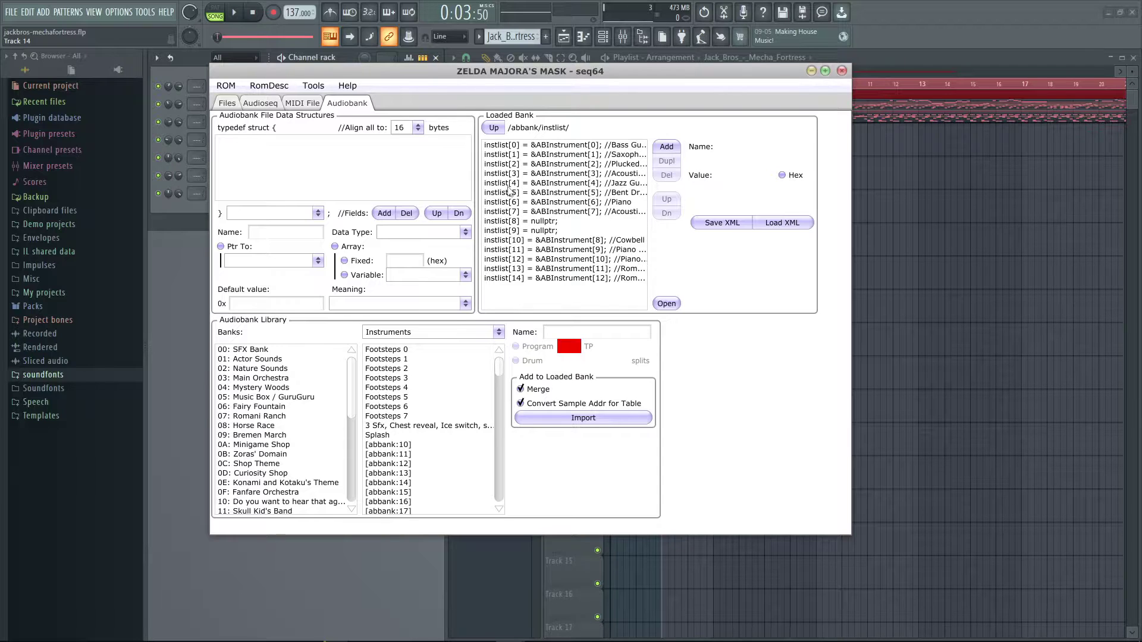
# Step: Return to the loaded bank's root and open its instruments list
pyautogui.click(494, 127)
pyautogui.click(493, 127)
pyautogui.click(512, 193)
pyautogui.doubleClick(514, 197)
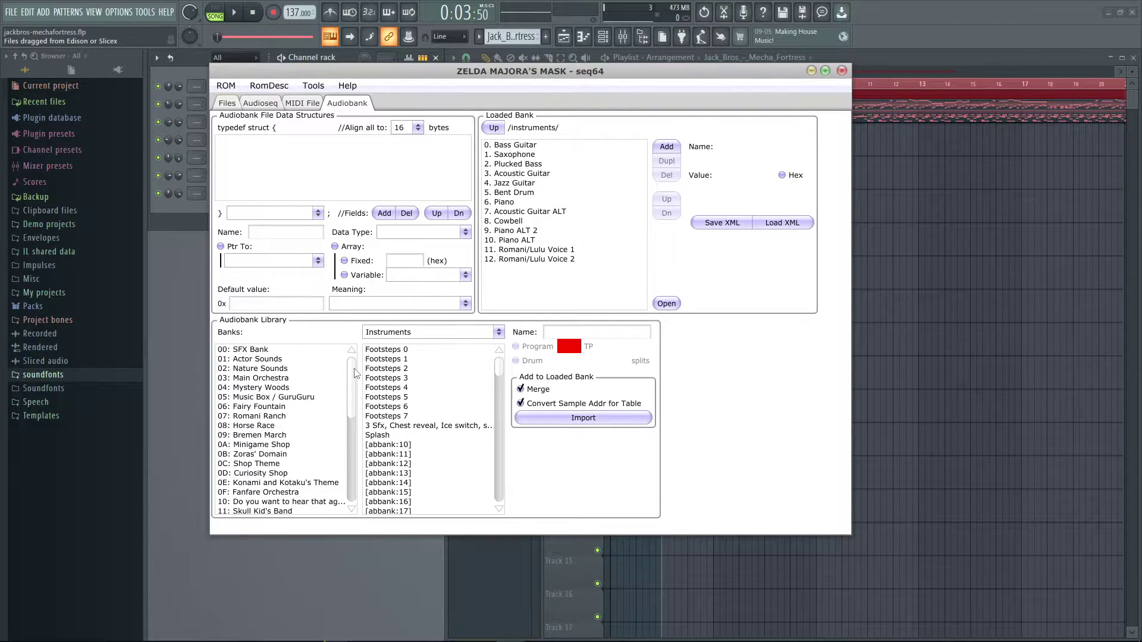
# Step: Import the Bass Guitar from library bank 20: Milk Bar into the loaded bank and recheck the instruments list
pyautogui.moveTo(355, 373); pyautogui.dragTo(344, 409)
pyautogui.scroll(-5, 330, 404)
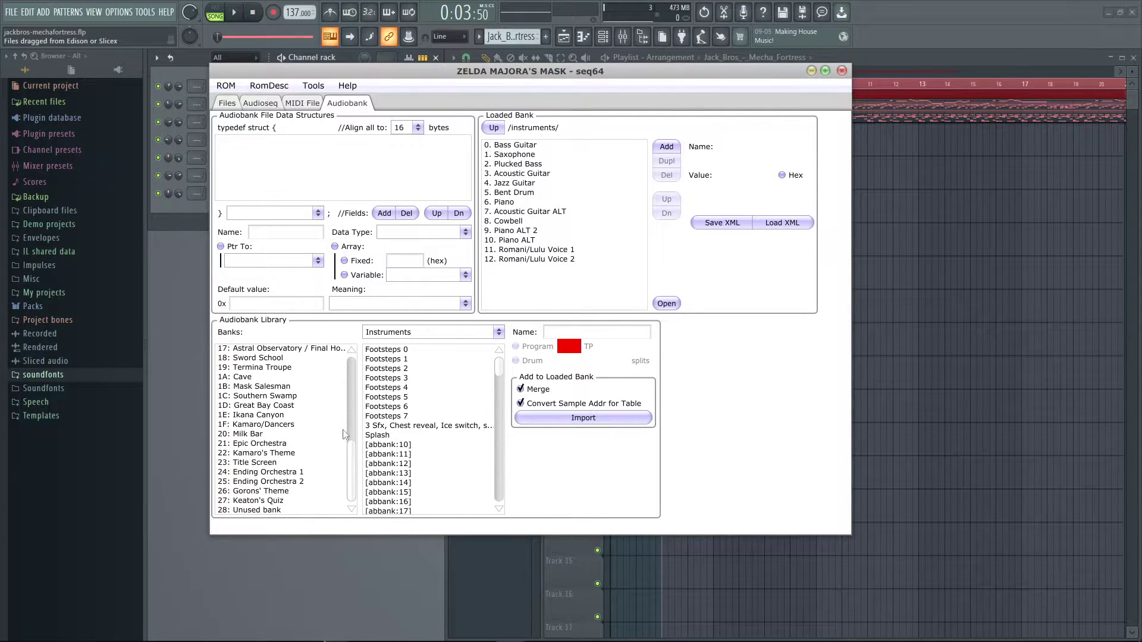
pyautogui.click(289, 434)
pyautogui.click(403, 352)
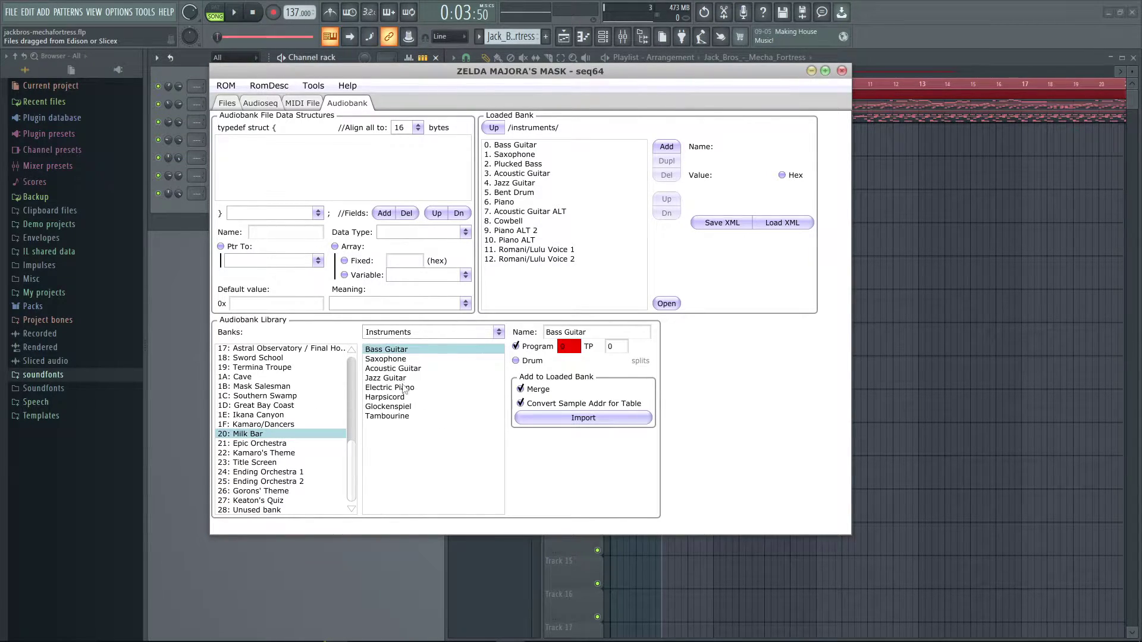
pyautogui.click(574, 418)
pyautogui.click(574, 418)
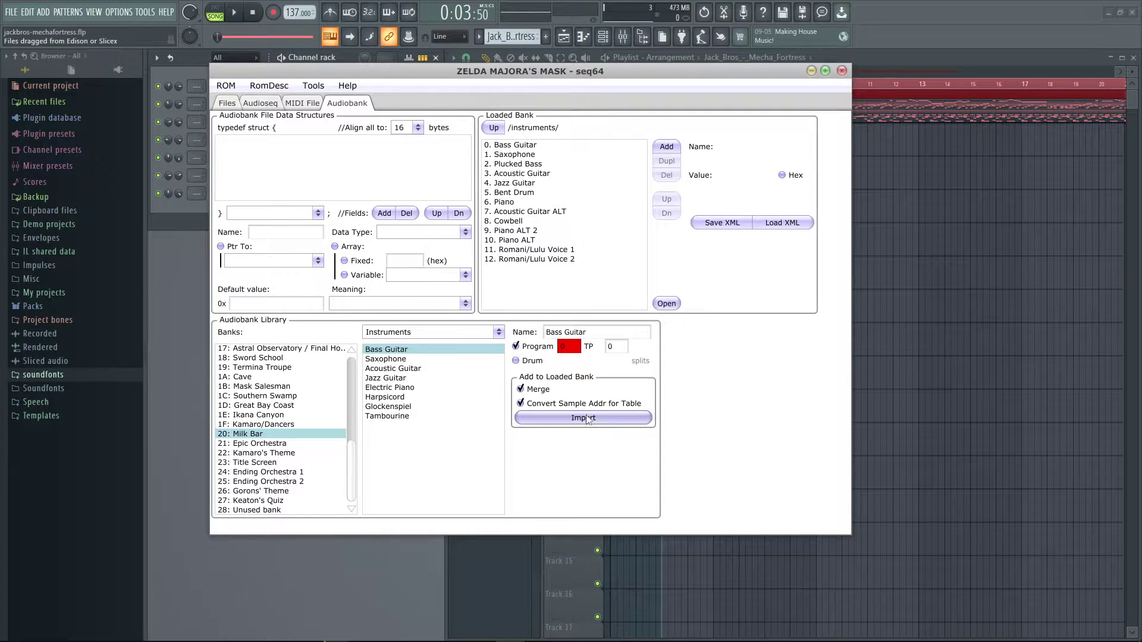
pyautogui.click(494, 128)
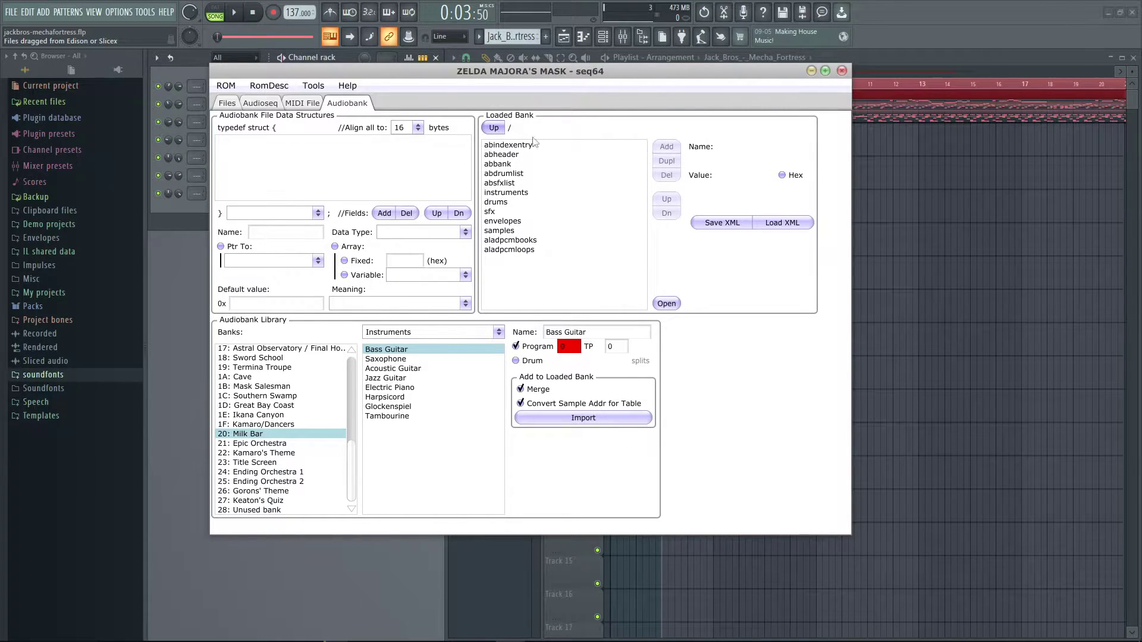
pyautogui.doubleClick(515, 197)
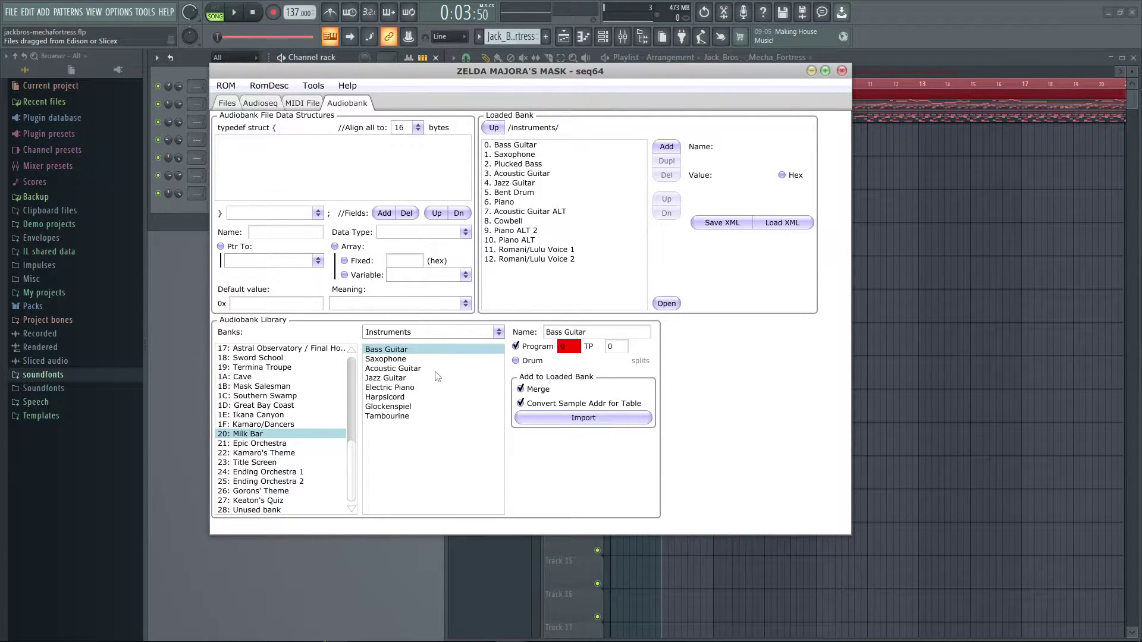
# Step: Import the Tambourine from the Milk Bar bank into the loaded bank and reopen the instruments list
pyautogui.click(394, 419)
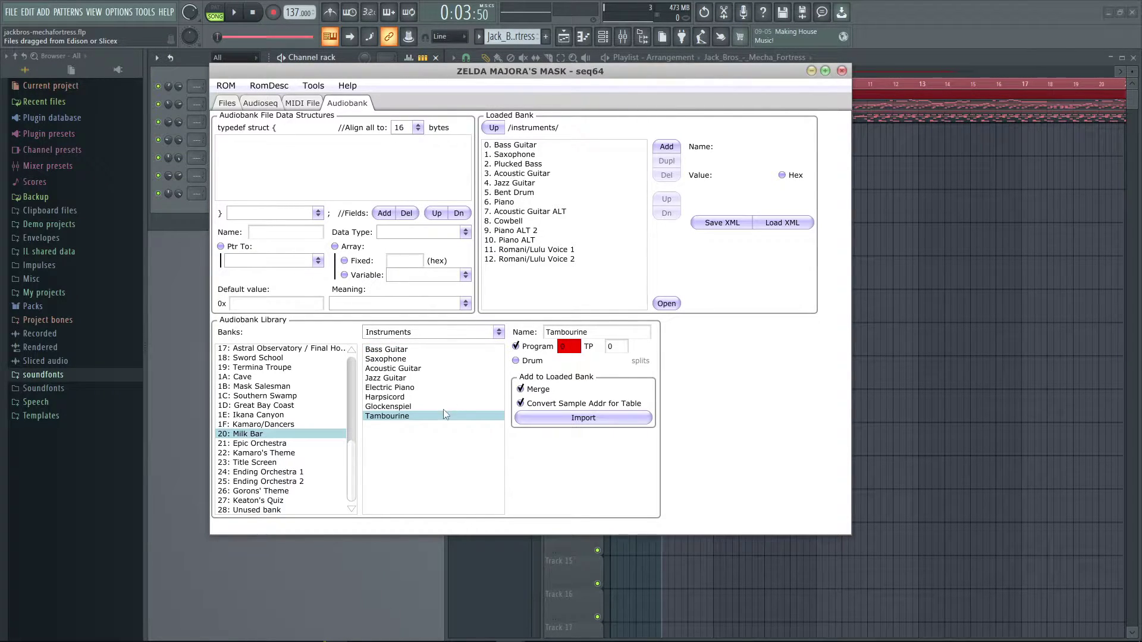
pyautogui.click(576, 419)
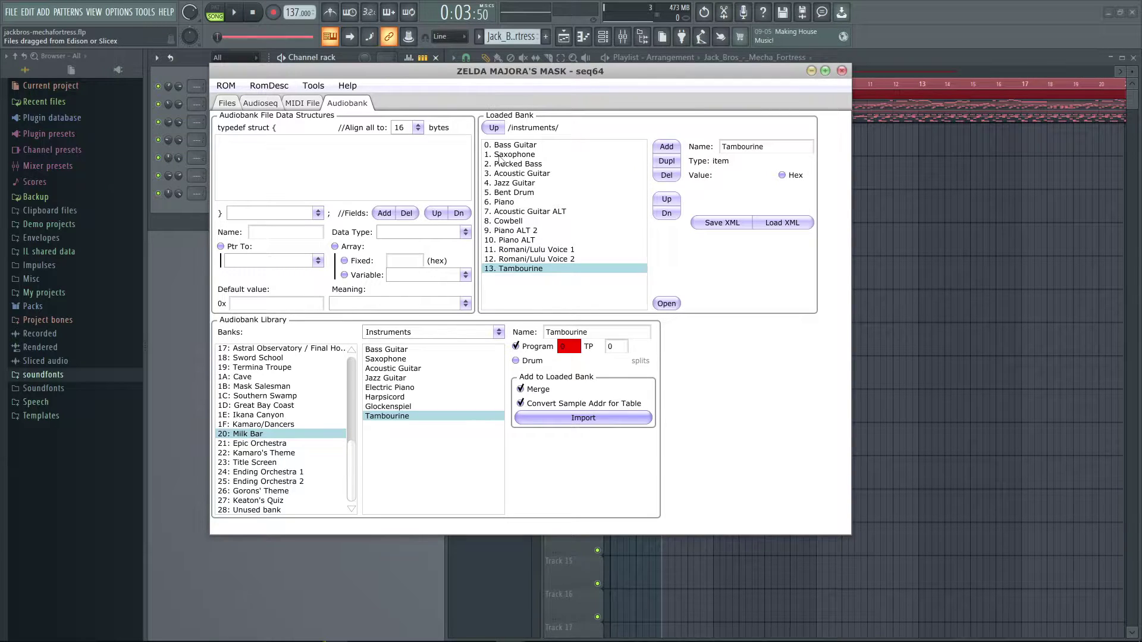
pyautogui.click(494, 128)
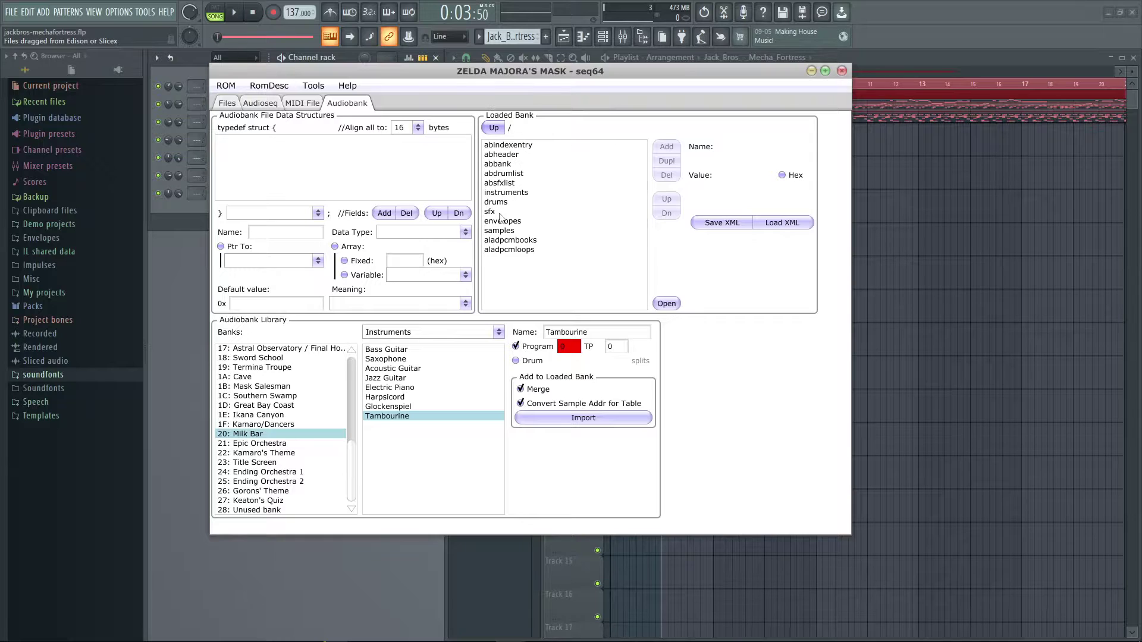
pyautogui.doubleClick(511, 192)
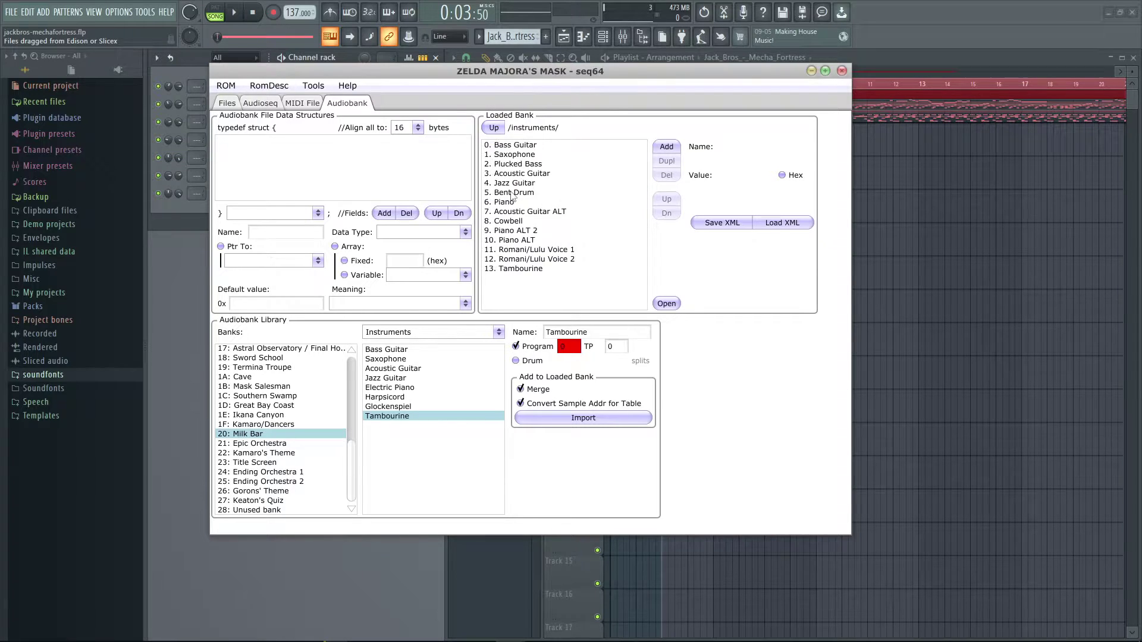
# Step: Examine the instrument pointers in /abbank/instlist/, including its nullptr entries, and compare them with the loaded bank's instruments list
pyautogui.click(494, 128)
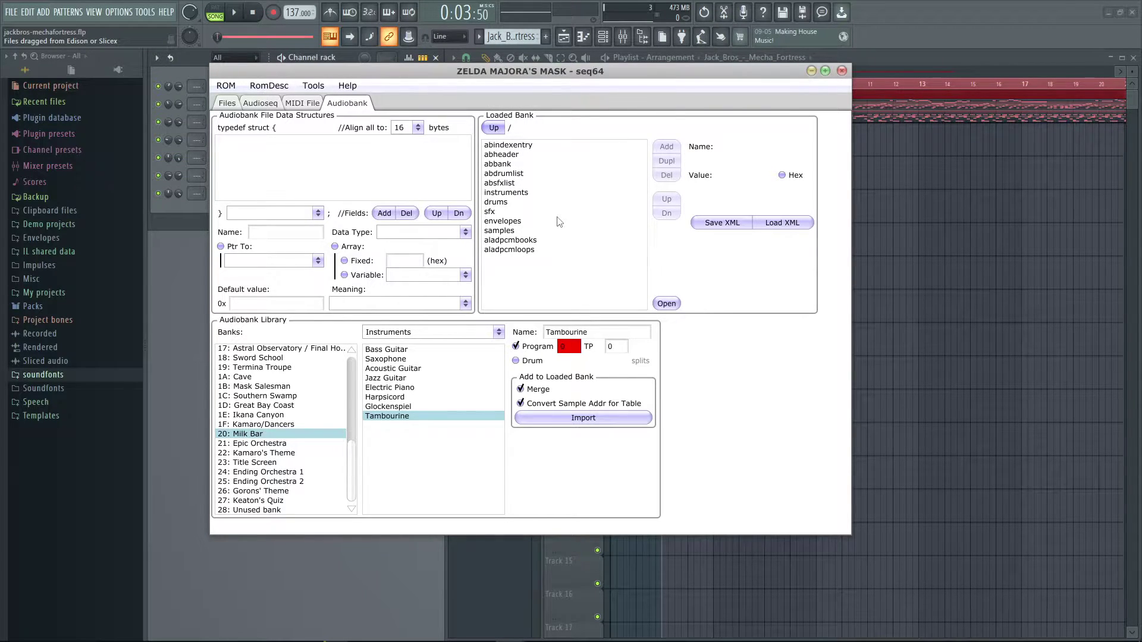
pyautogui.doubleClick(508, 166)
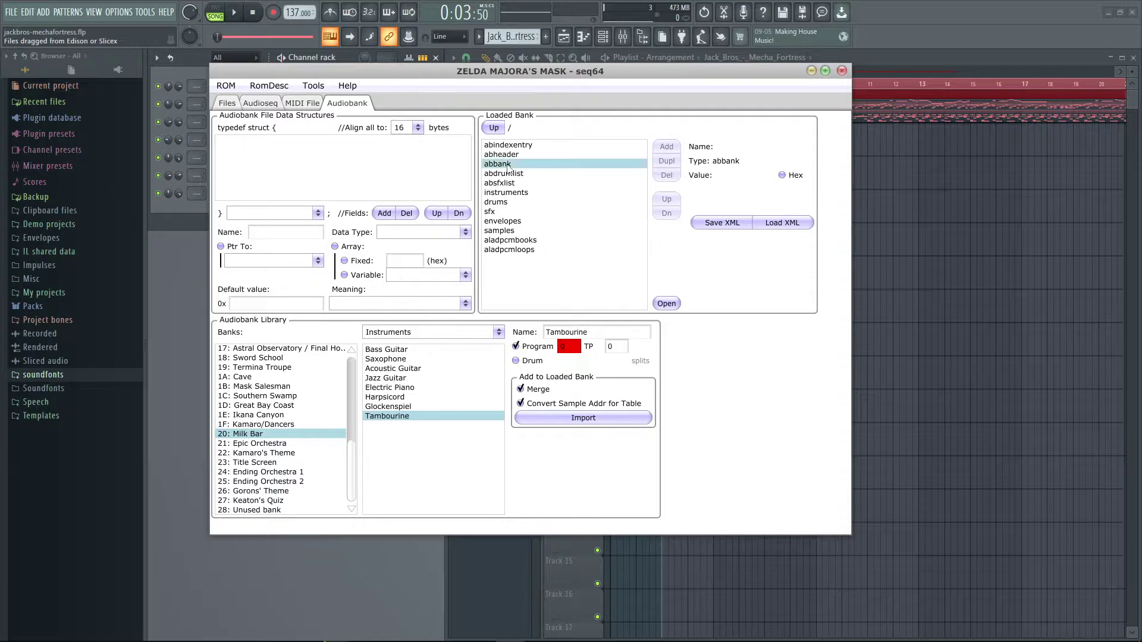
pyautogui.doubleClick(508, 166)
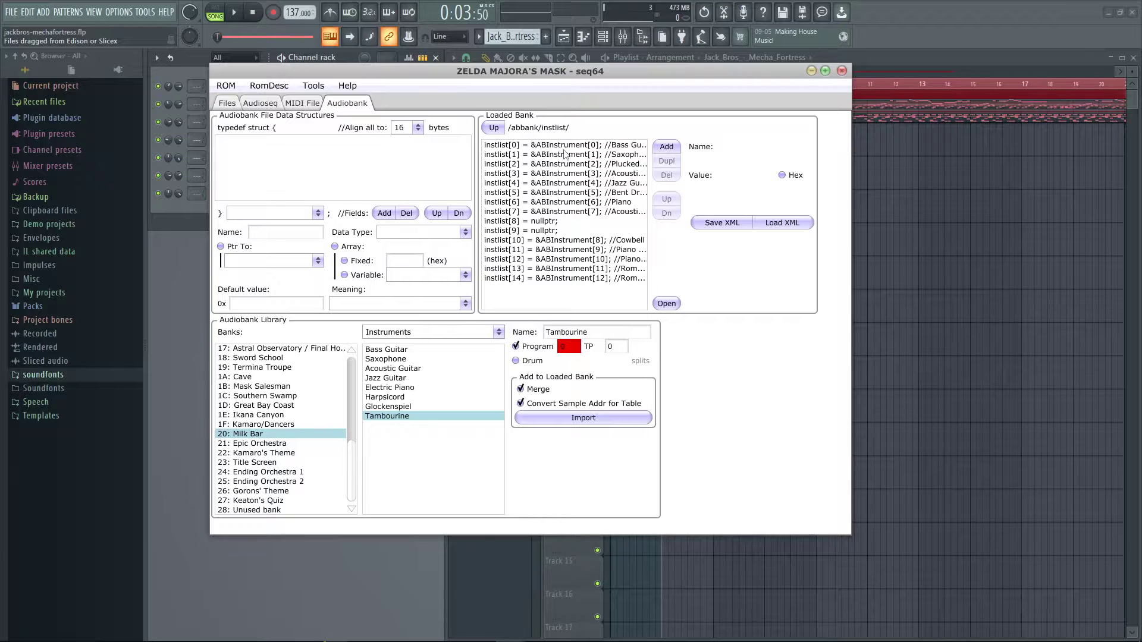
pyautogui.click(615, 145)
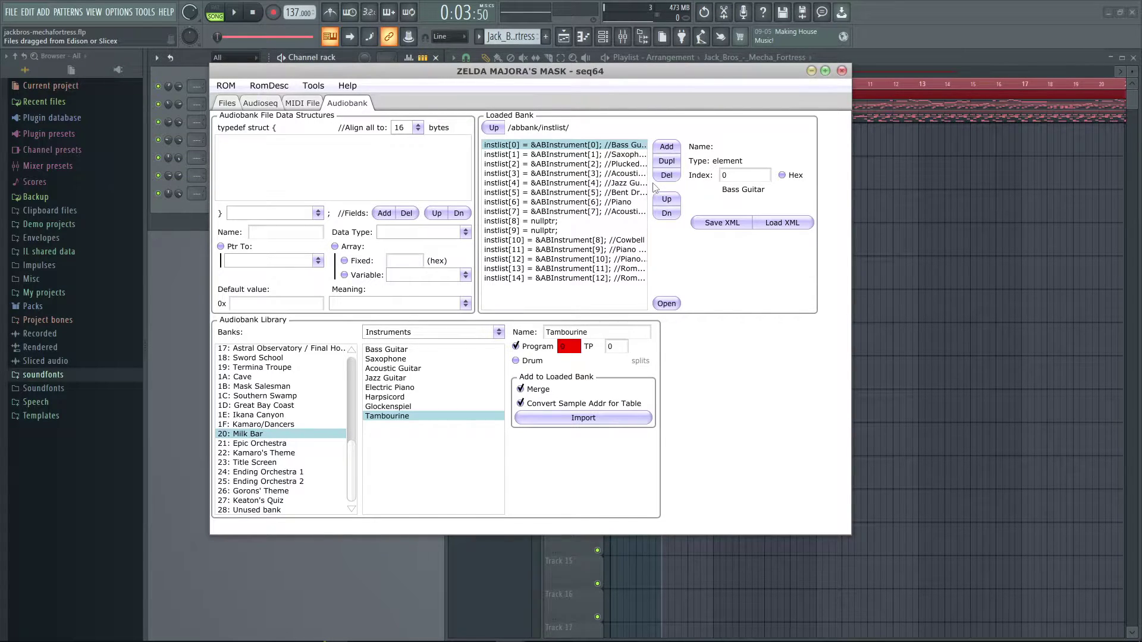
pyautogui.click(545, 223)
pyautogui.click(553, 232)
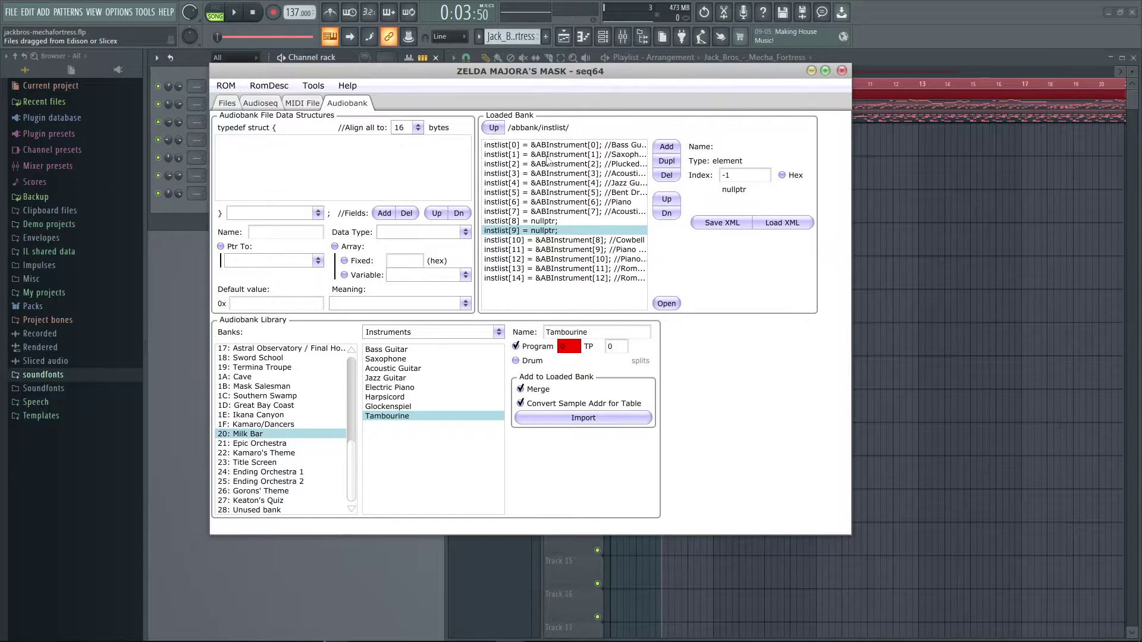
pyautogui.click(493, 127)
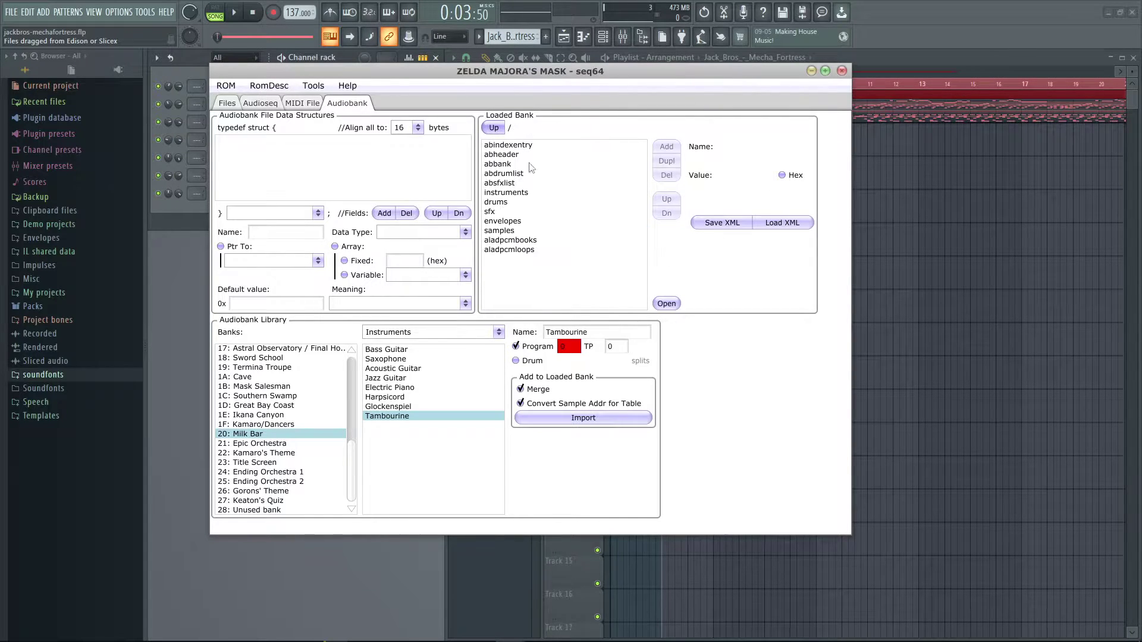
pyautogui.doubleClick(511, 193)
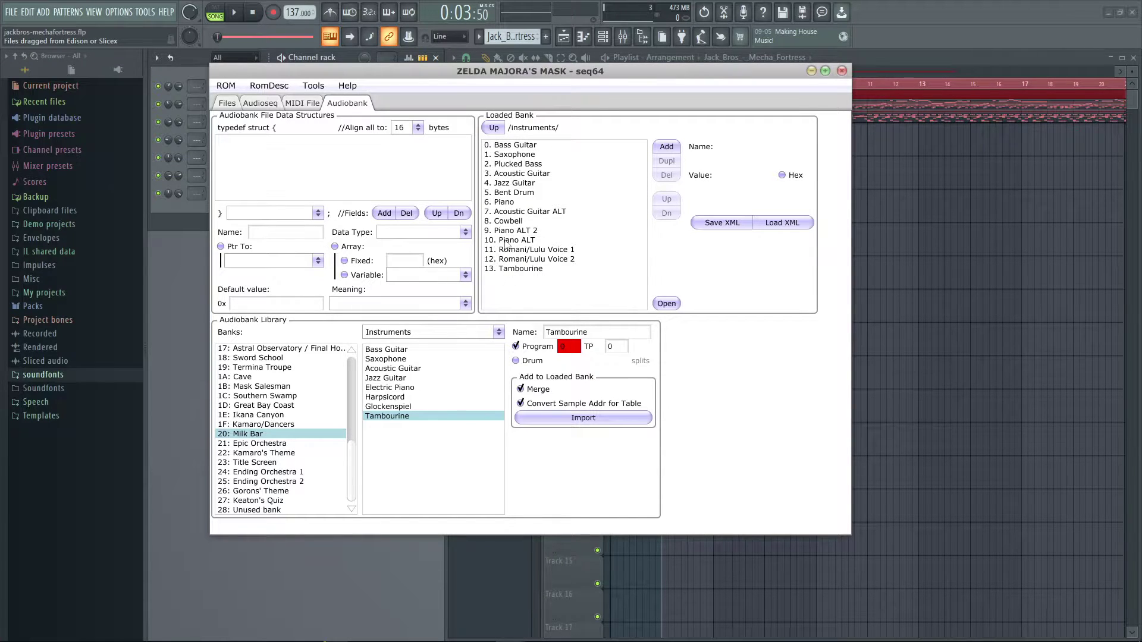
pyautogui.click(493, 129)
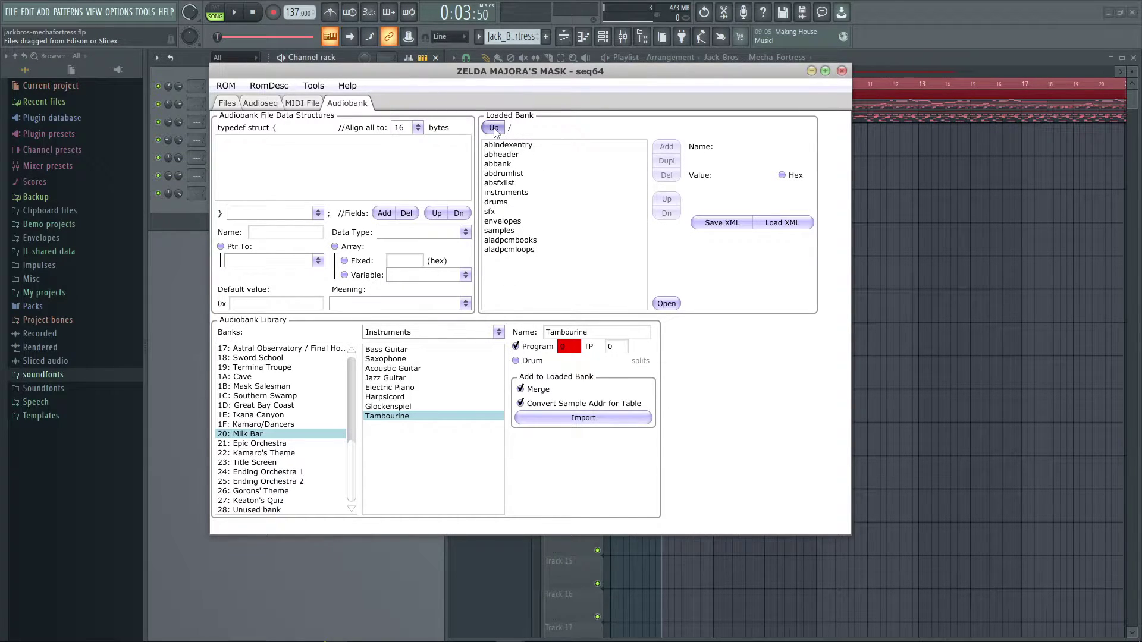
pyautogui.doubleClick(505, 192)
pyautogui.click(493, 128)
# Step: Try to point the empty instlist[8] entry in /abbank/instlist/ to instrument index 13, the Tambourine
pyautogui.doubleClick(506, 165)
pyautogui.doubleClick(505, 166)
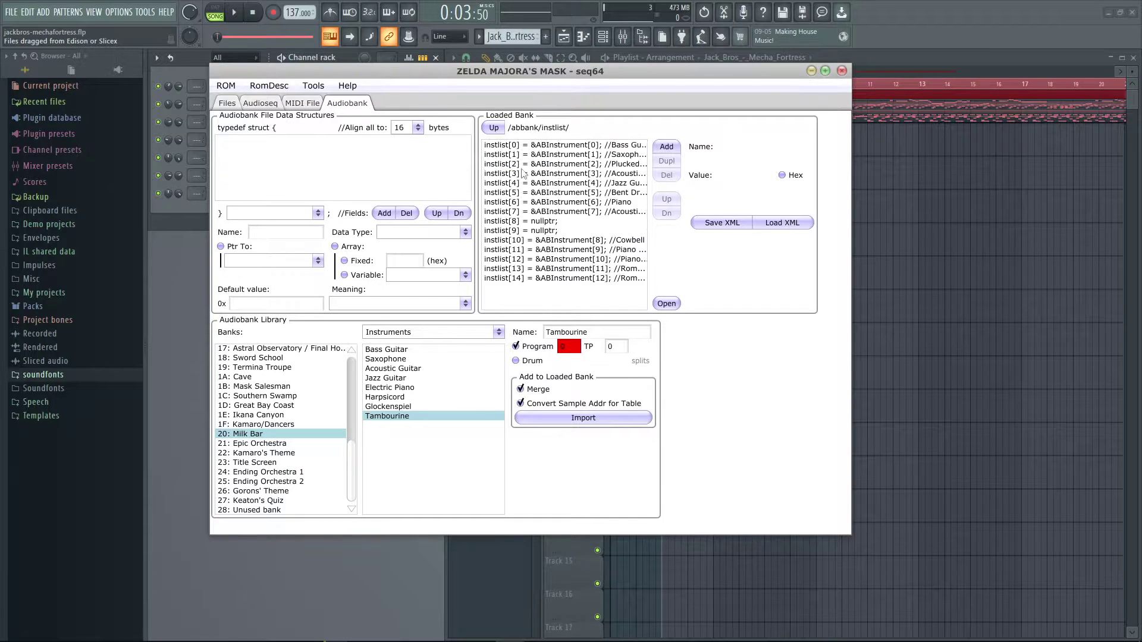
pyautogui.click(540, 223)
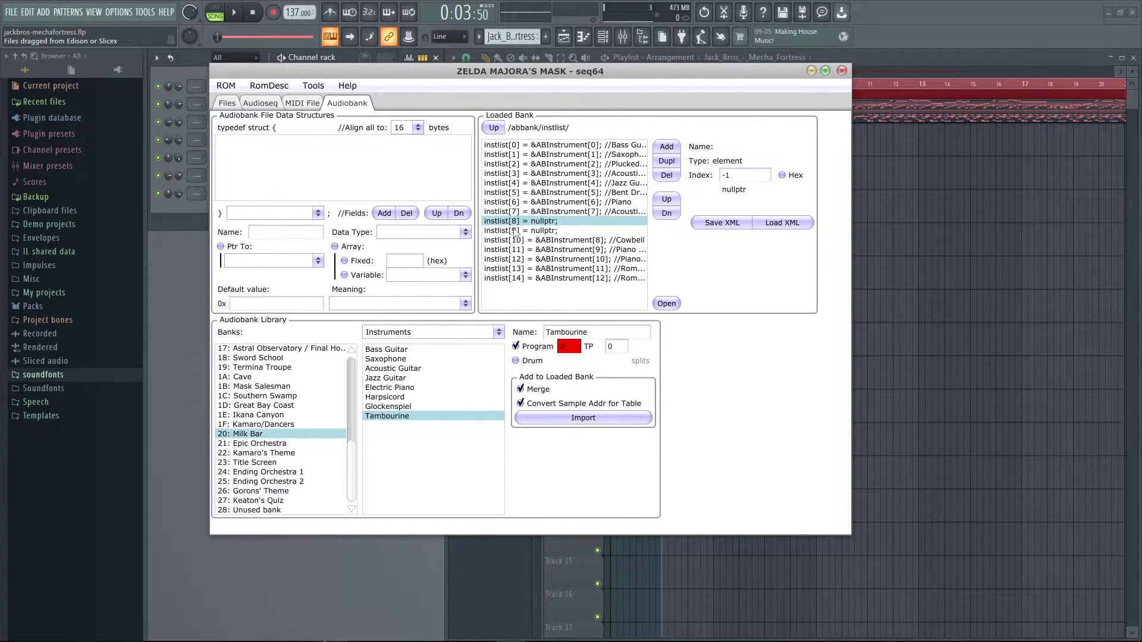
pyautogui.click(730, 175)
pyautogui.hotkey('ctrl', 'a')
pyautogui.write('1')
pyautogui.press('Return')
pyautogui.write('3')
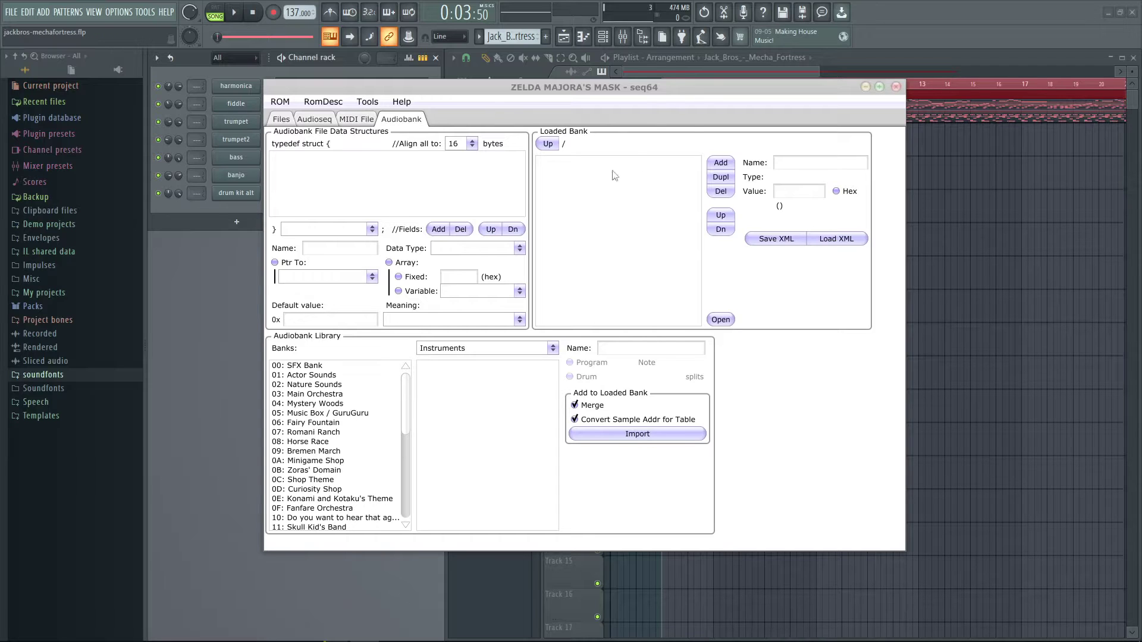
# Step: Load empty drumkit alt bank.xml from the mm music folder as the bank and select its instruments entry
pyautogui.click(658, 82)
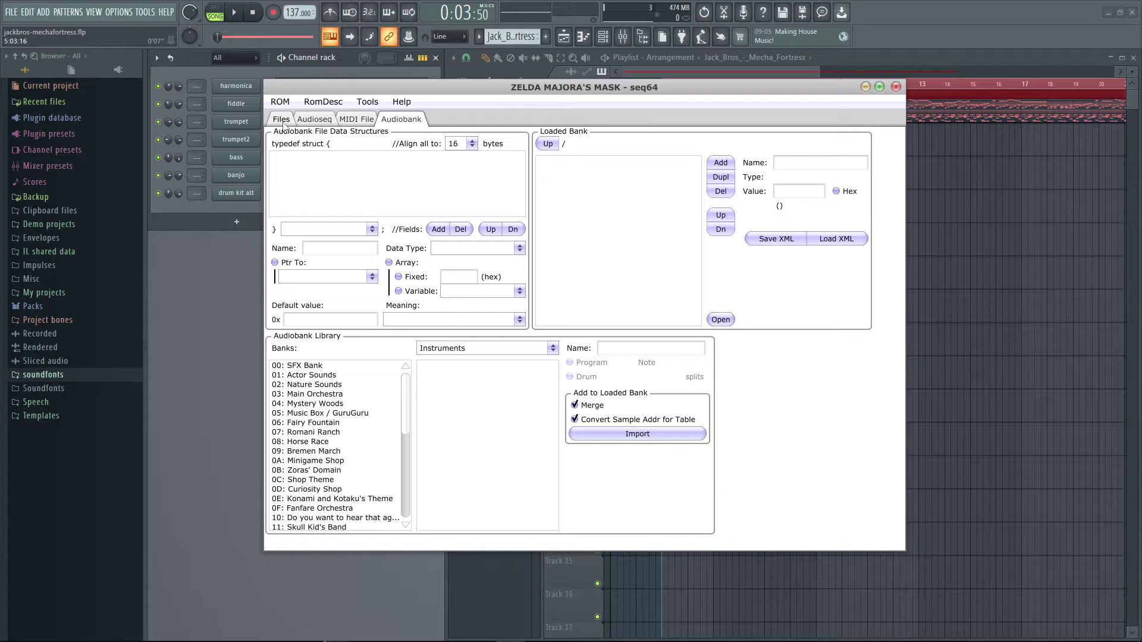
pyautogui.click(843, 244)
pyautogui.scroll(1, 357, 196)
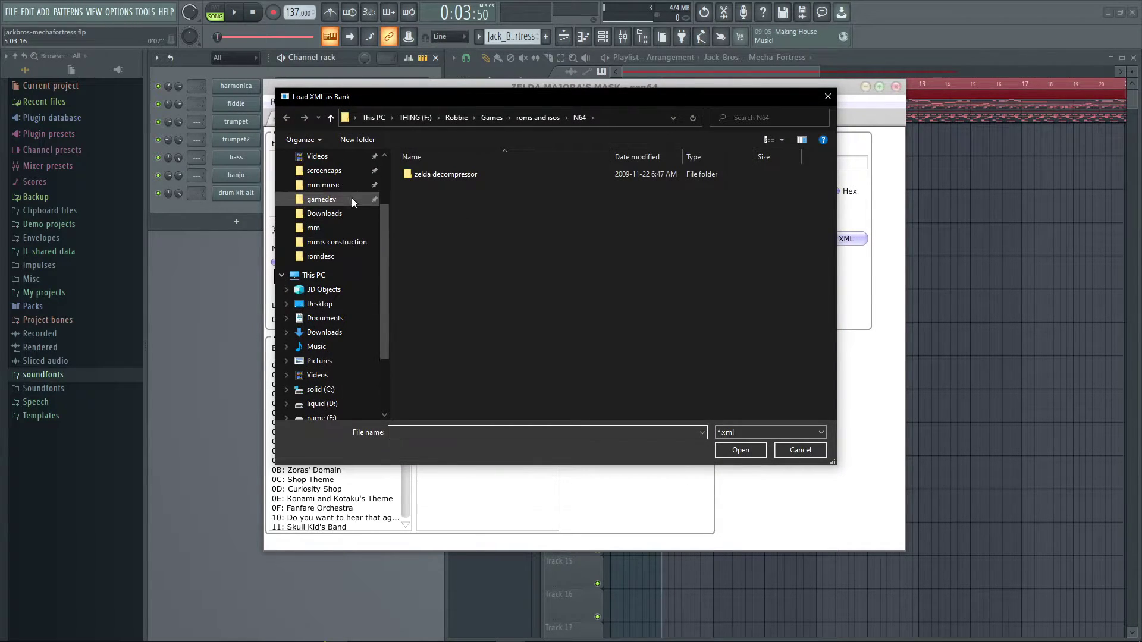
pyautogui.click(326, 200)
pyautogui.click(324, 185)
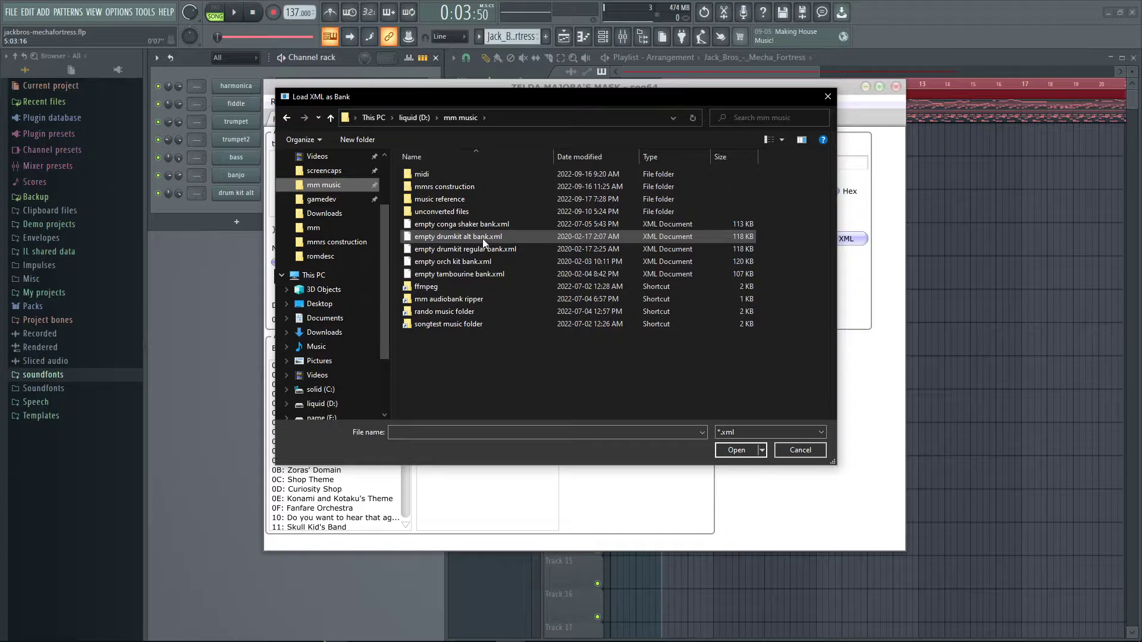
pyautogui.doubleClick(449, 236)
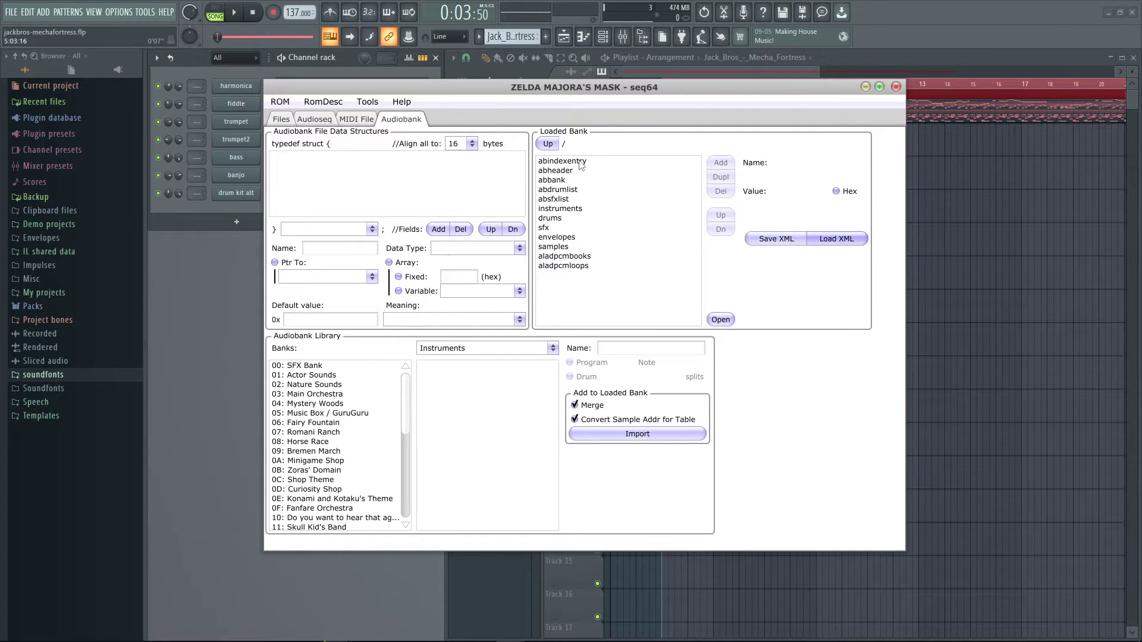
pyautogui.click(562, 210)
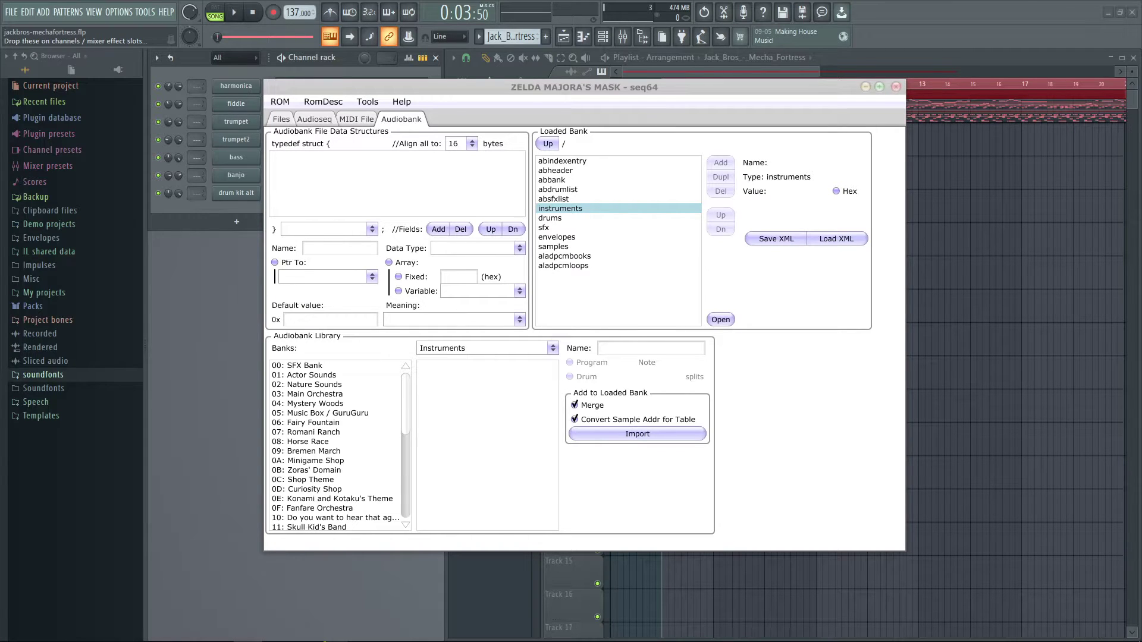
# Step: In Notepad++, replace the list under 0x28 with 0 harmonica, 1 fiddle, 2 trumpet, 3 bass guitar, 4 banjo and percussion: drum kit alt
pyautogui.hotkey('alt', 'Tab')
pyautogui.moveTo(603, 8); pyautogui.dragTo(414, 72)
pyautogui.click(419, 215)
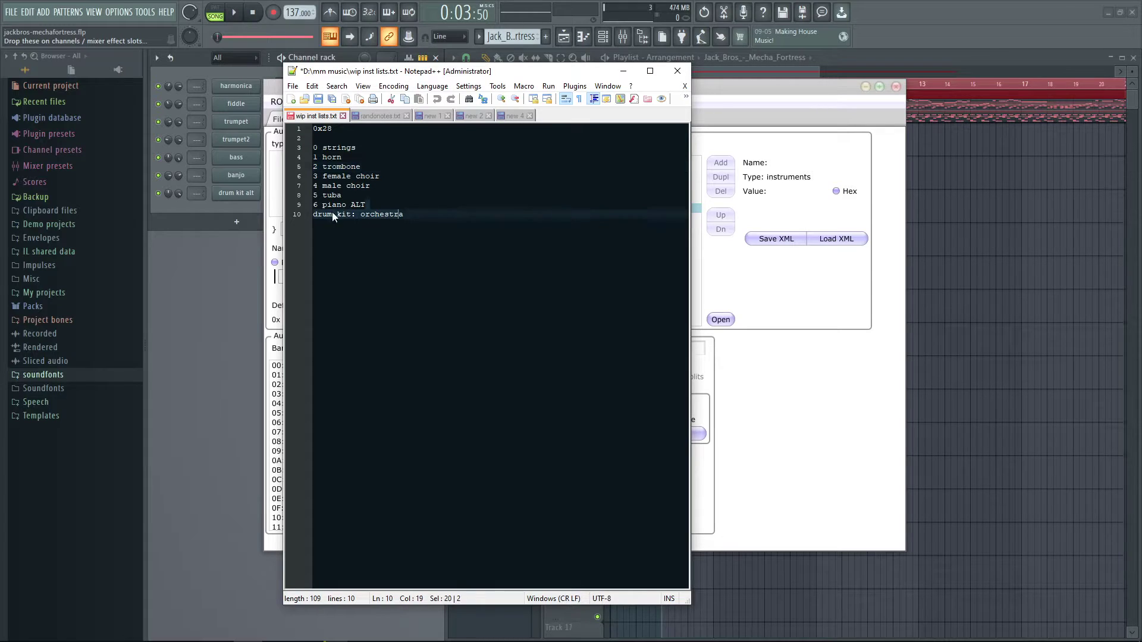
pyautogui.moveTo(469, 227); pyautogui.dragTo(308, 147)
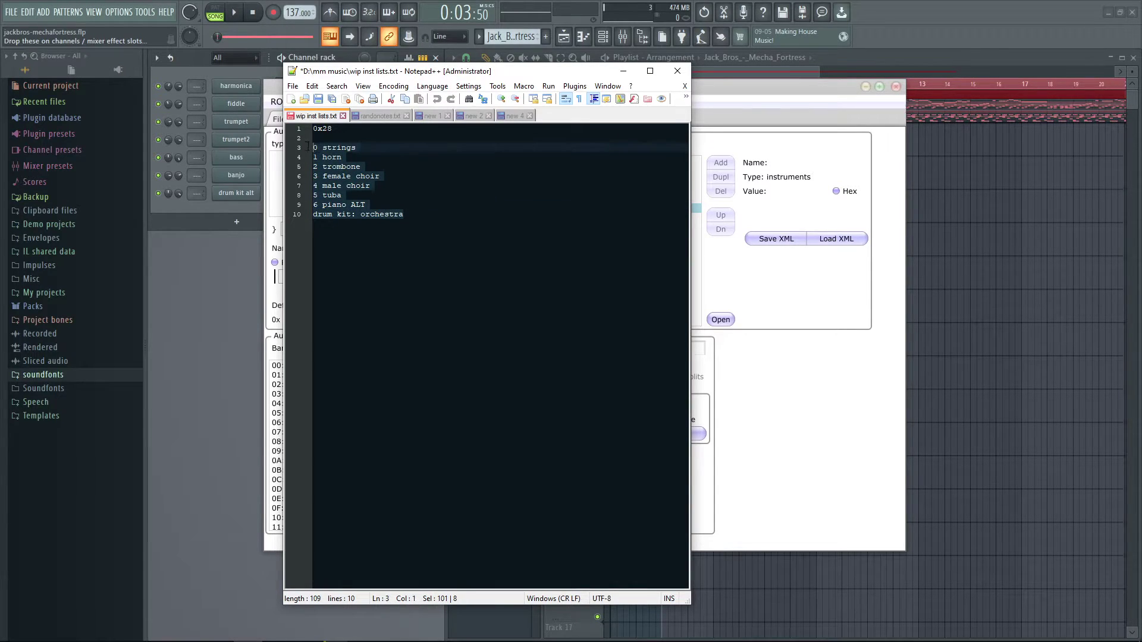
pyautogui.press('Delete')
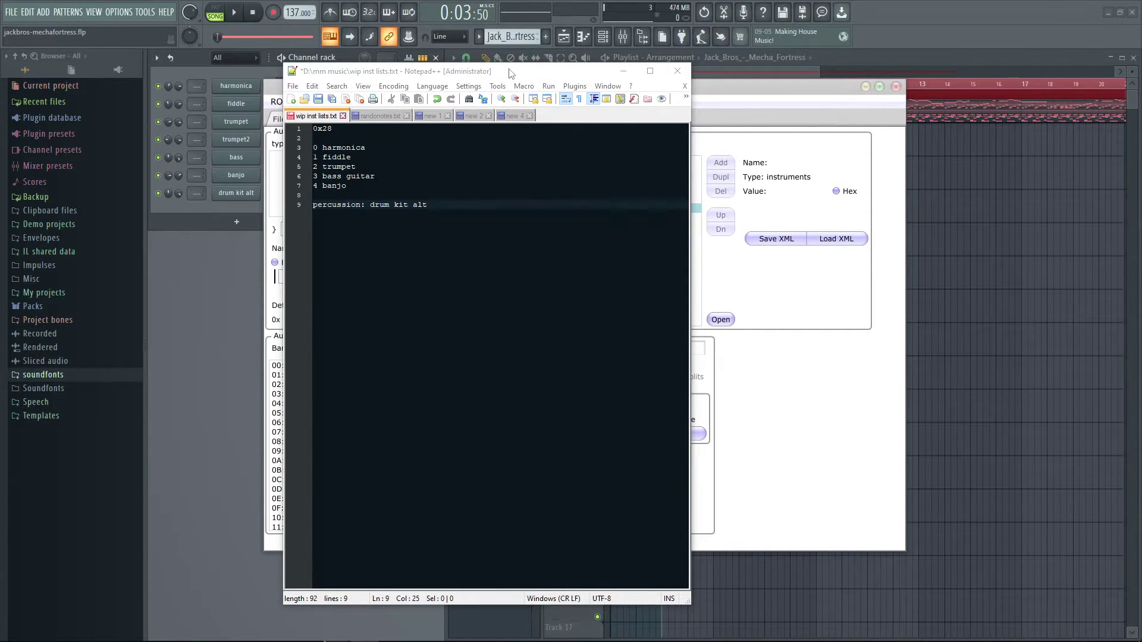
pyautogui.moveTo(508, 74); pyautogui.dragTo(601, 96)
# Step: Back in seq64, import the Harmonica and the first Fiddle from library bank 08: Horse Race into the loaded bank
pyautogui.click(716, 92)
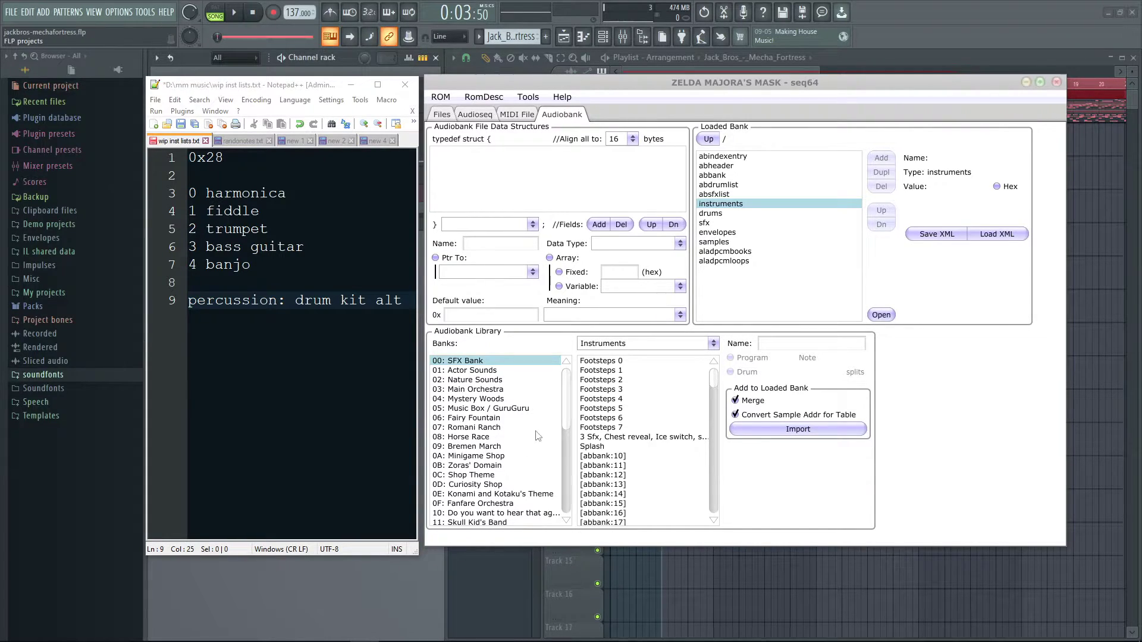
pyautogui.click(475, 427)
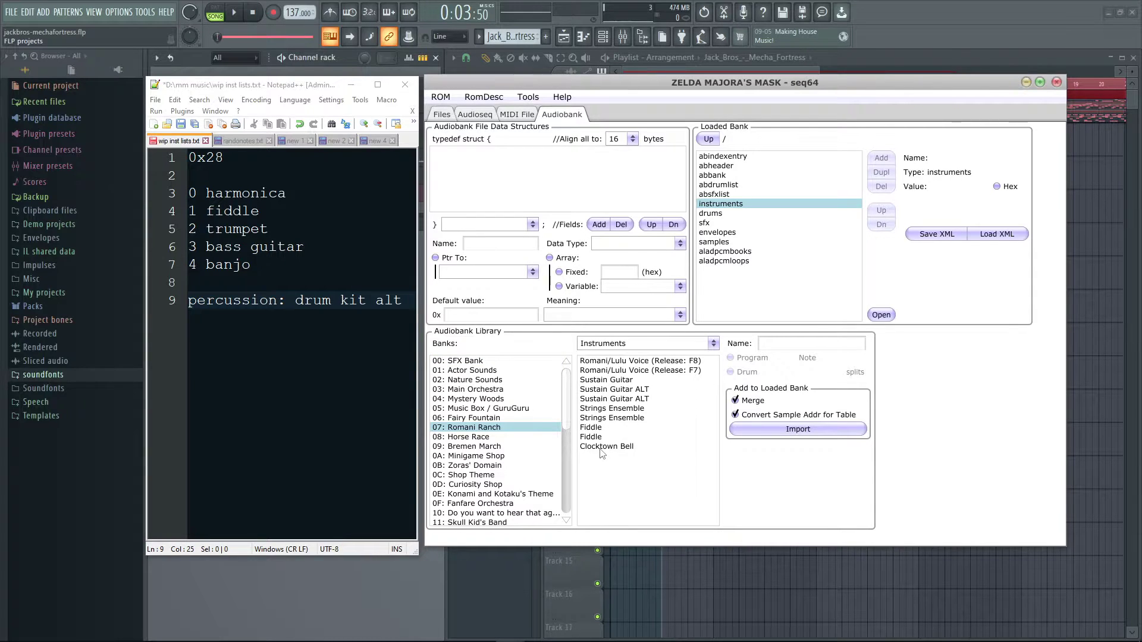
pyautogui.click(460, 438)
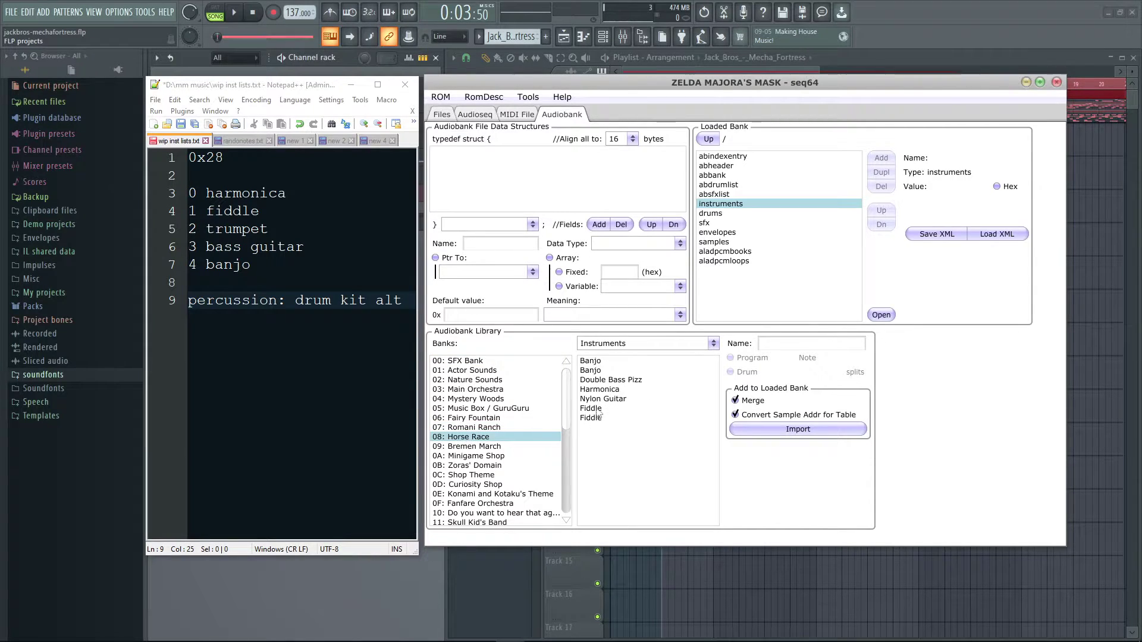
pyautogui.click(613, 389)
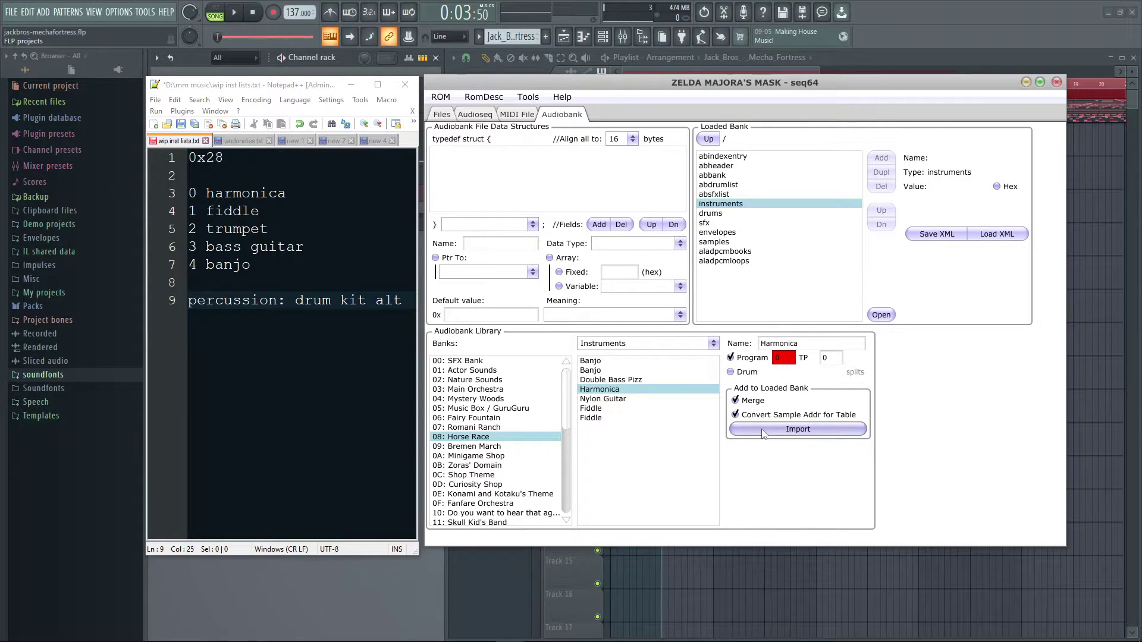
pyautogui.click(772, 428)
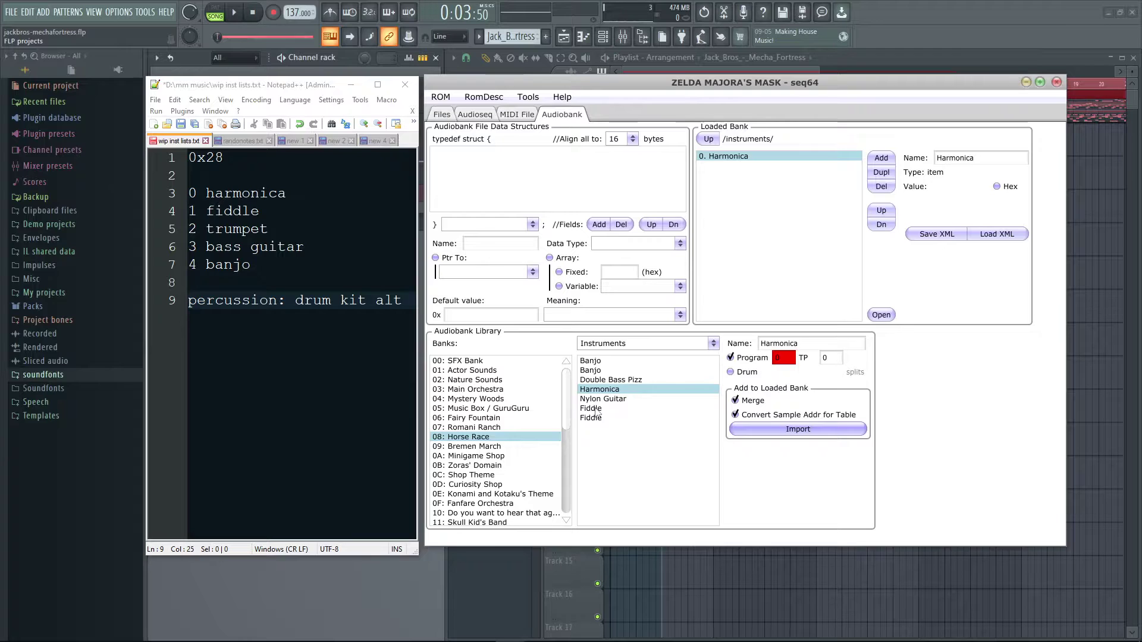
pyautogui.click(618, 408)
pyautogui.click(765, 430)
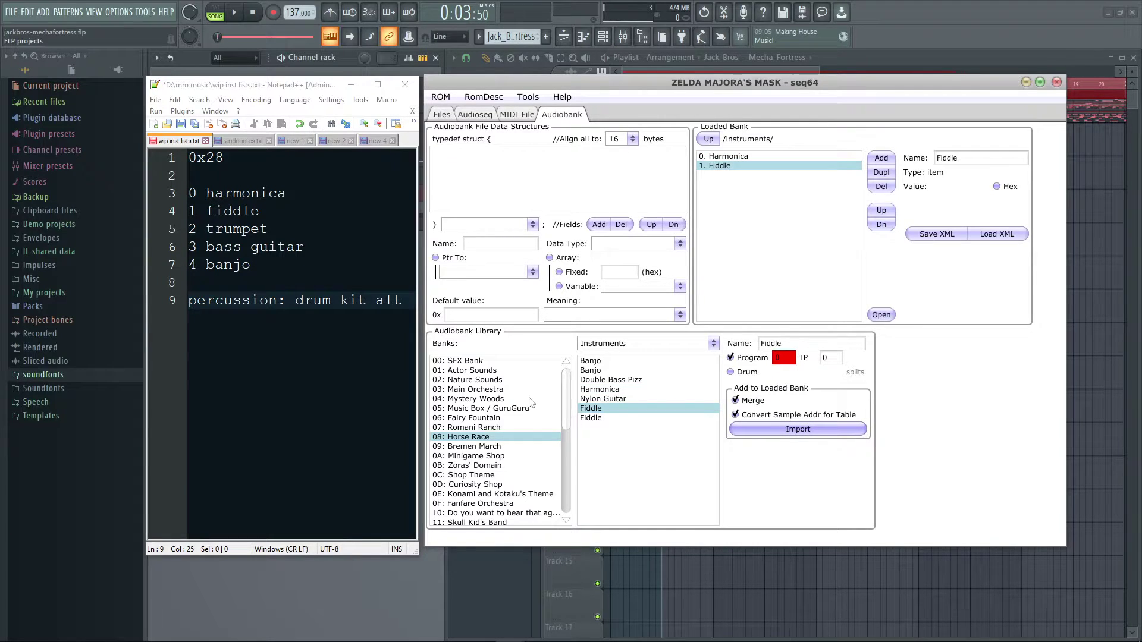
# Step: Look through the library banks, including Astral Observatory, Snowhead Temple and Ending Orchestra 1 and 2, for a trumpet
pyautogui.scroll(-1, 568, 414)
pyautogui.scroll(-4, 532, 446)
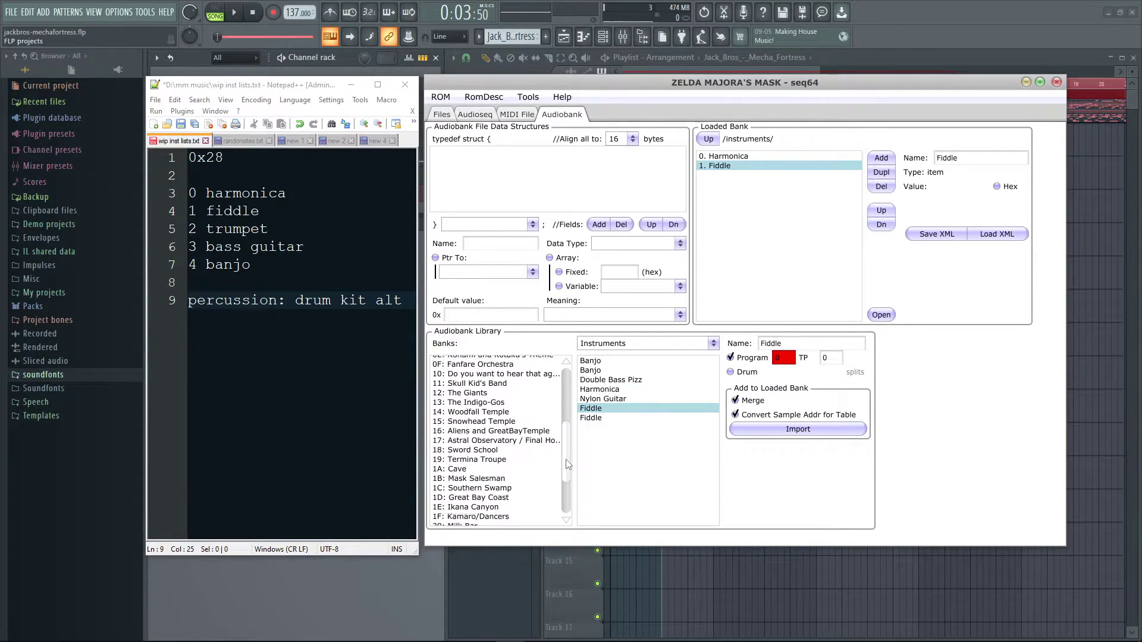
pyautogui.click(508, 455)
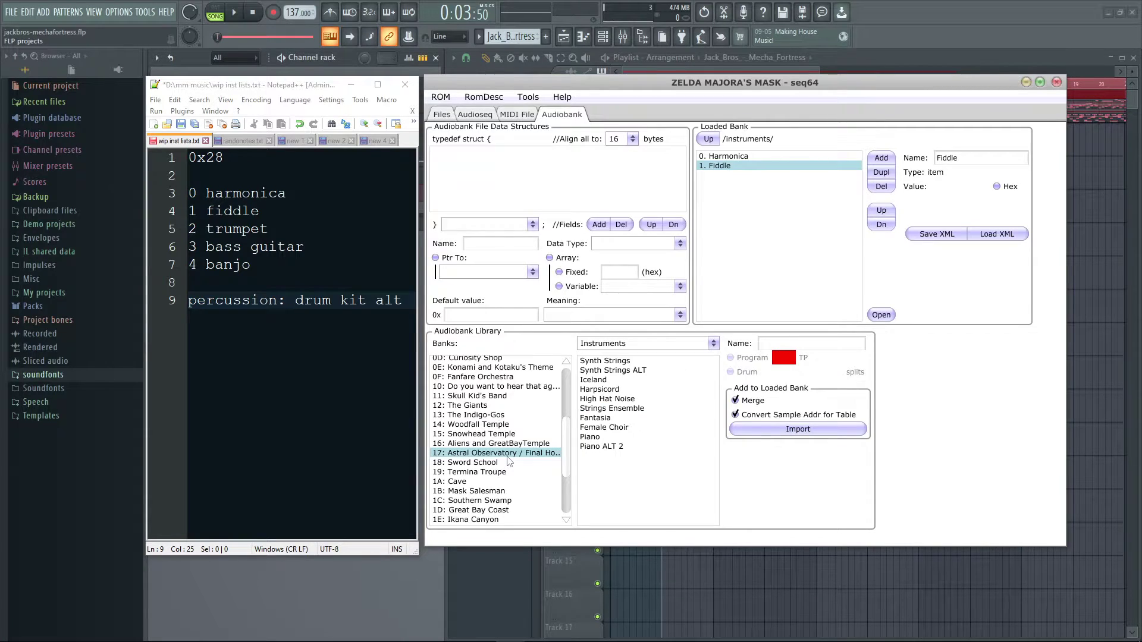
pyautogui.click(506, 444)
pyautogui.click(505, 435)
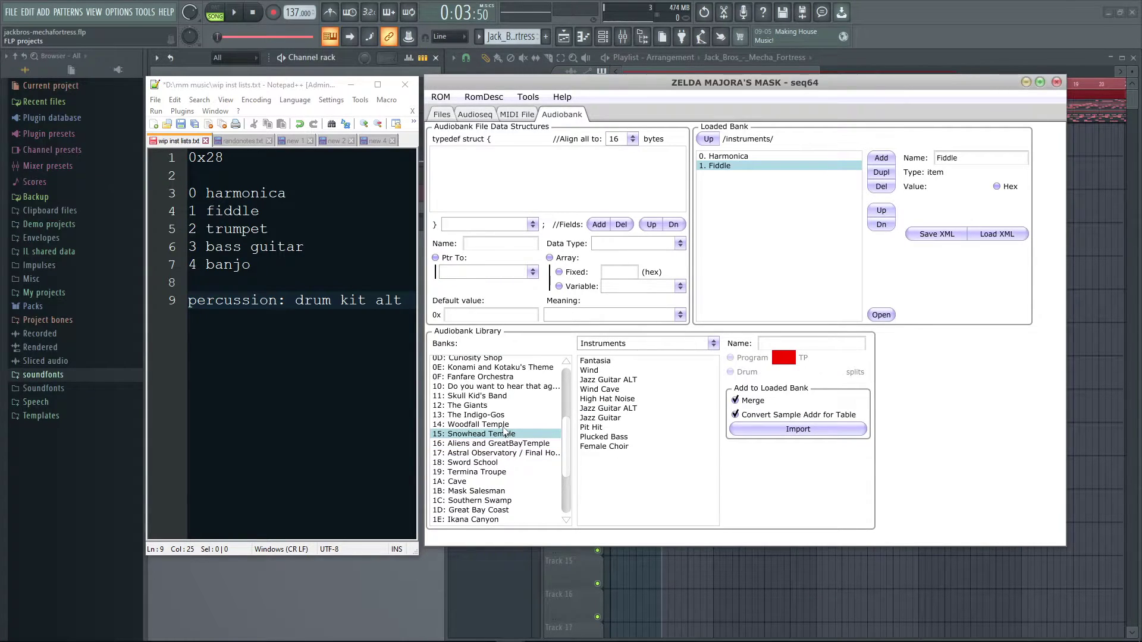
pyautogui.scroll(-3, 505, 433)
pyautogui.click(516, 485)
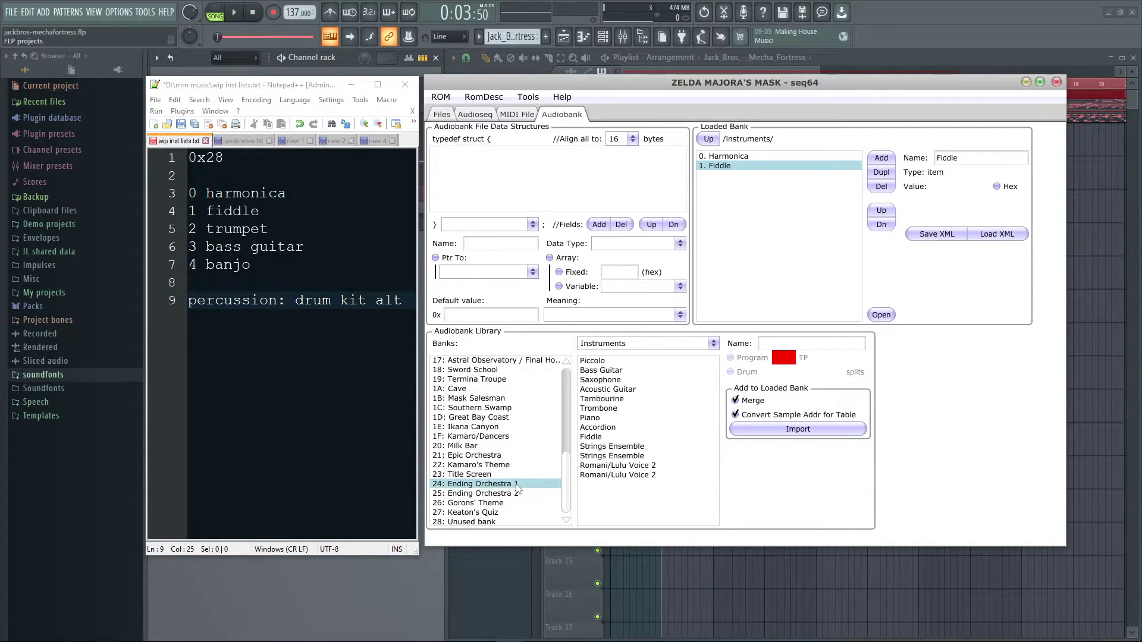
pyautogui.click(517, 494)
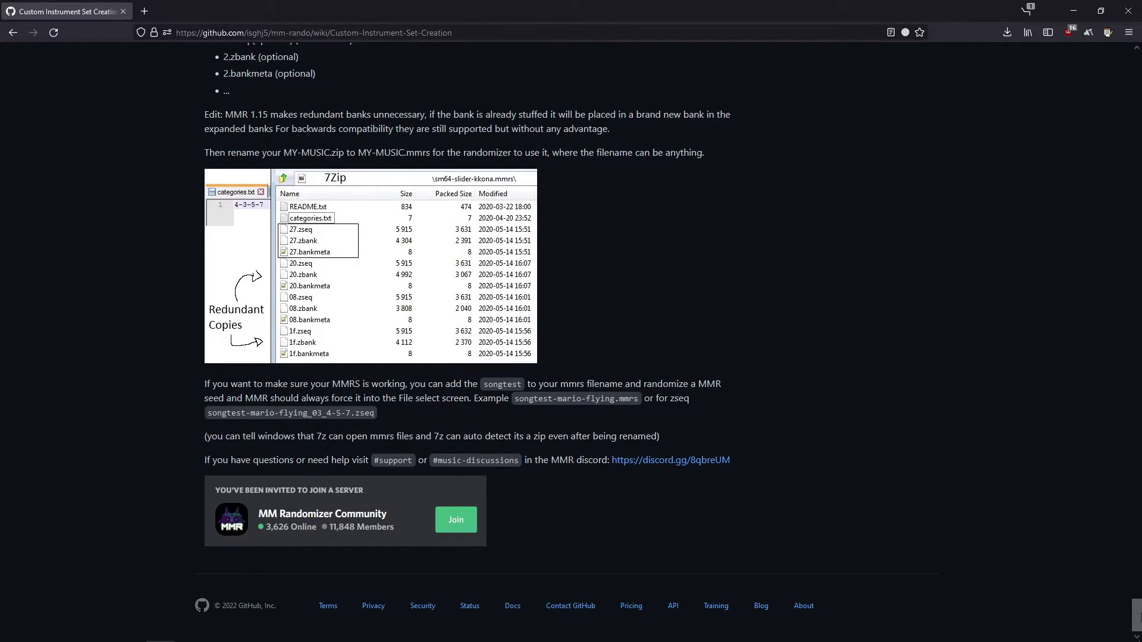
# Step: Switch to the browser and search the wiki's MM Vanilla Instrument Reference page for "trumpet" to identify a bank containing it
pyautogui.scroll(20, 831, 235)
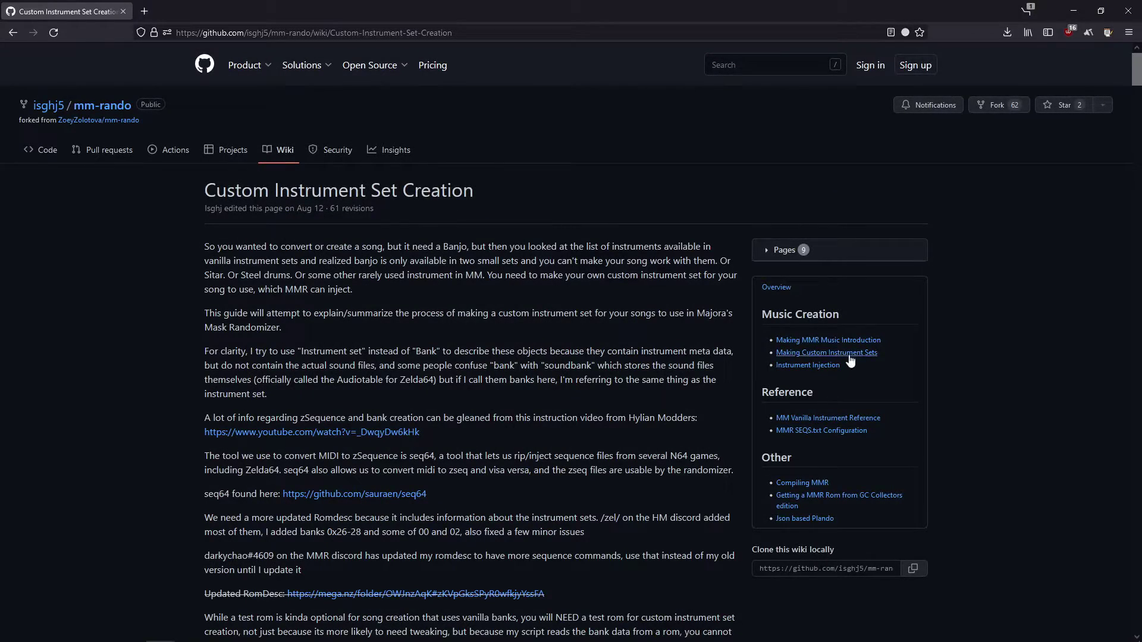
pyautogui.click(866, 419)
pyautogui.scroll(-12, 672, 417)
pyautogui.scroll(-10, 666, 417)
pyautogui.hotkey('ctrl', 'f')
pyautogui.write('trum')
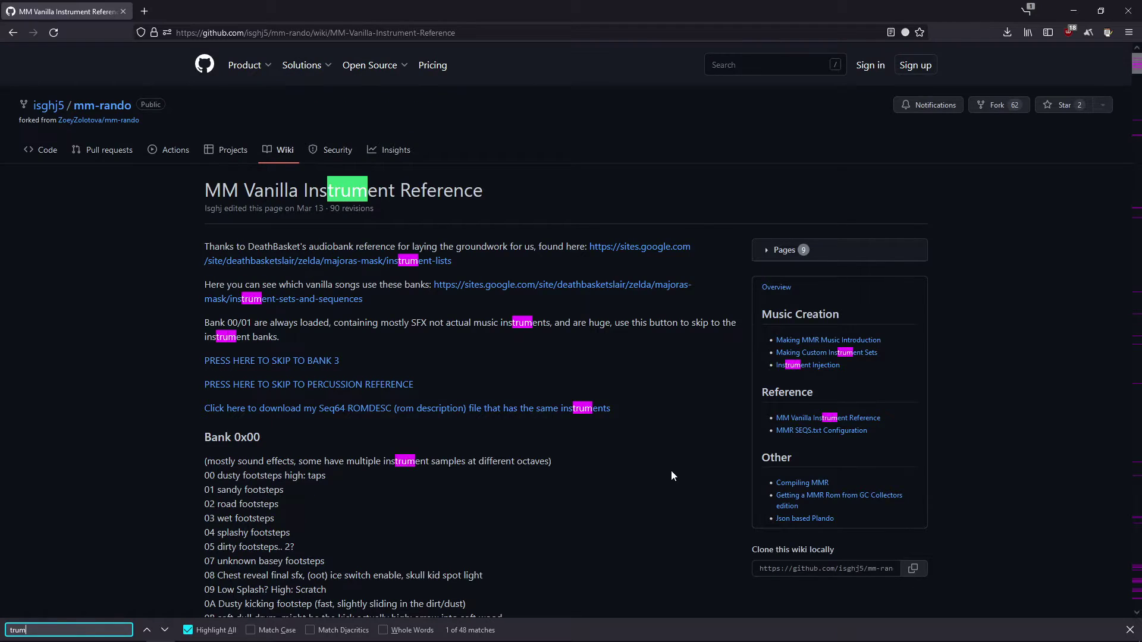
pyautogui.write('pet')
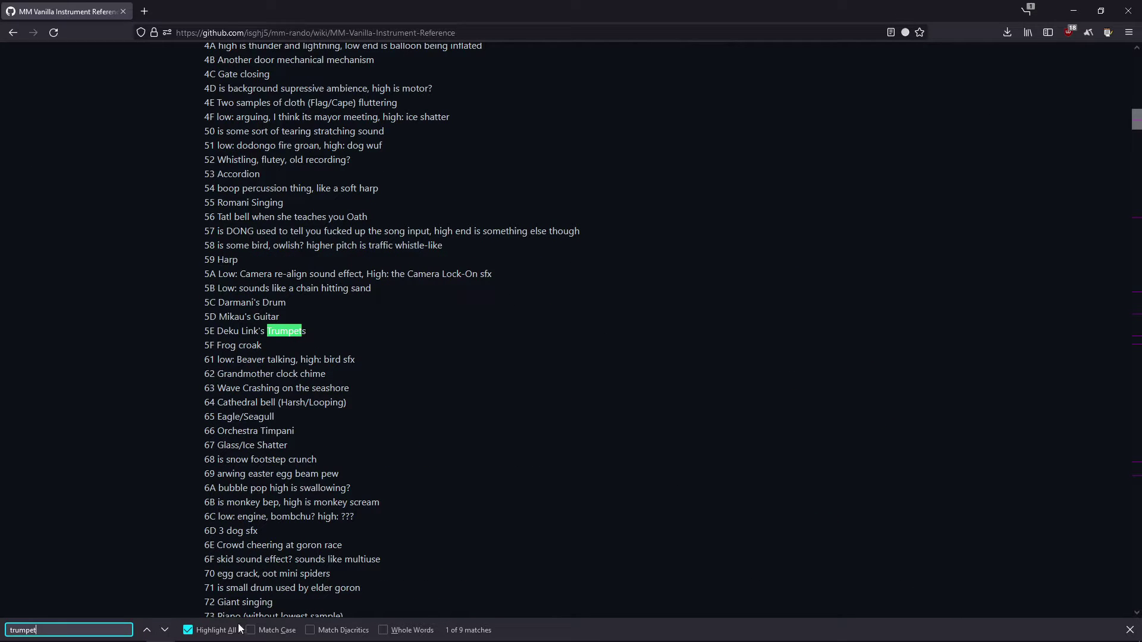
pyautogui.click(165, 630)
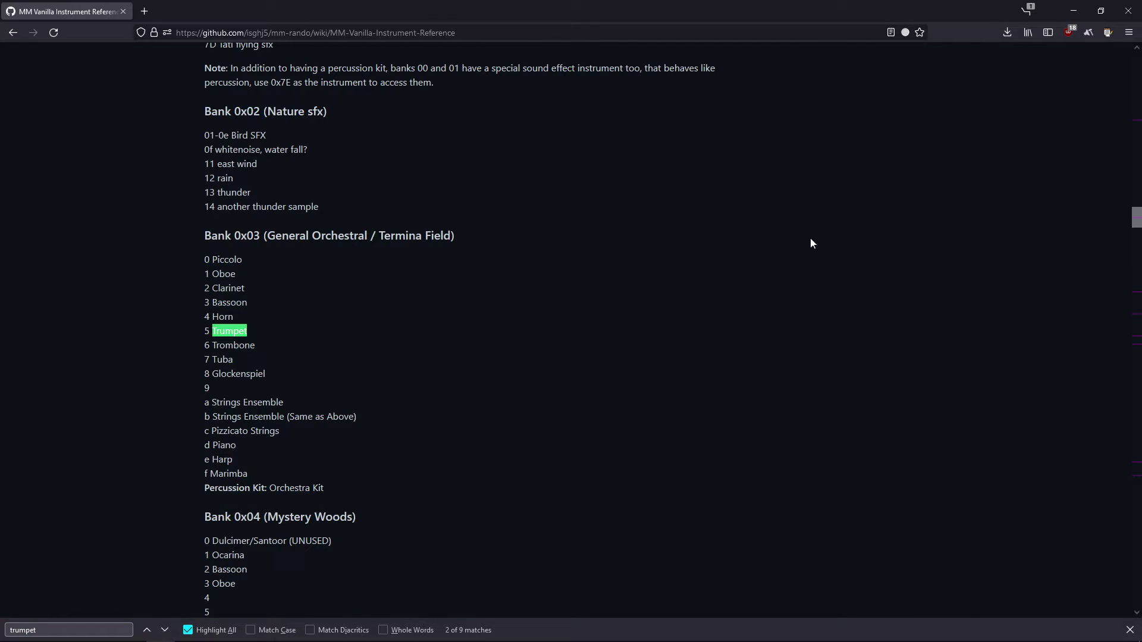
pyautogui.click(1074, 11)
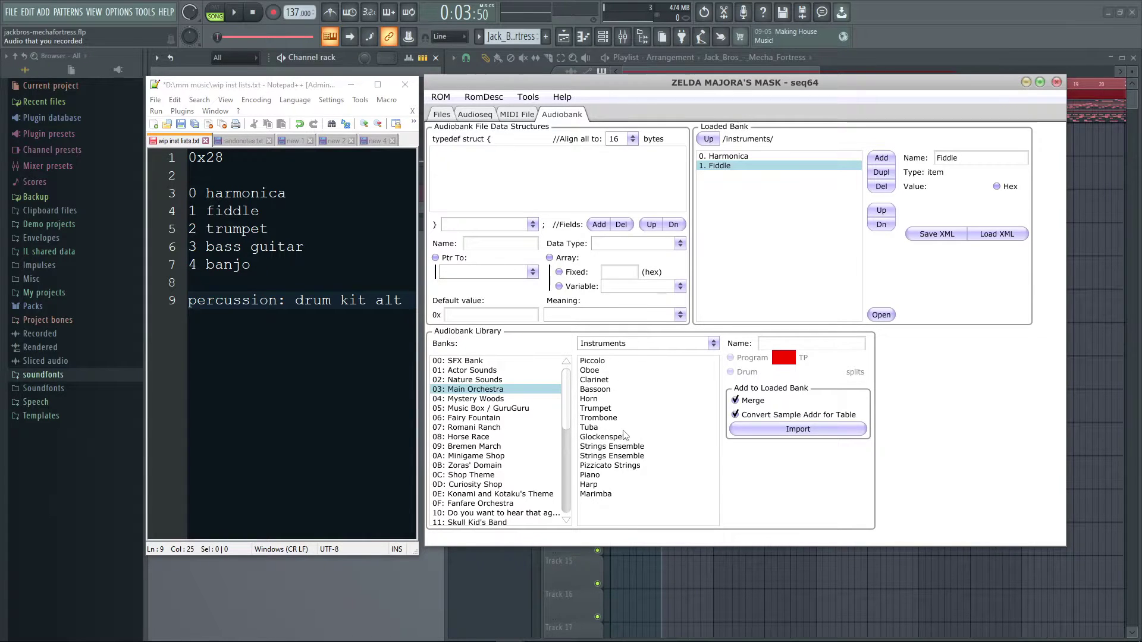
# Step: Import the Trumpet from library bank 03: Main Orchestra and the Bass Guitar from 24: Ending Orchestra 1 into the loaded bank
pyautogui.click(606, 409)
pyautogui.click(770, 428)
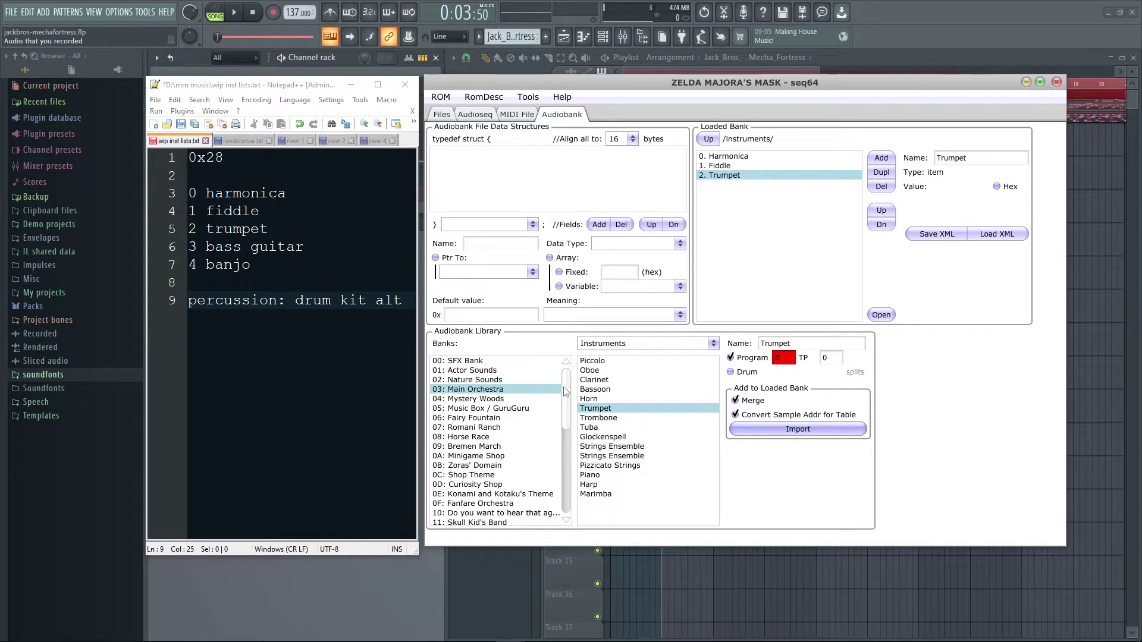
pyautogui.scroll(-8, 547, 395)
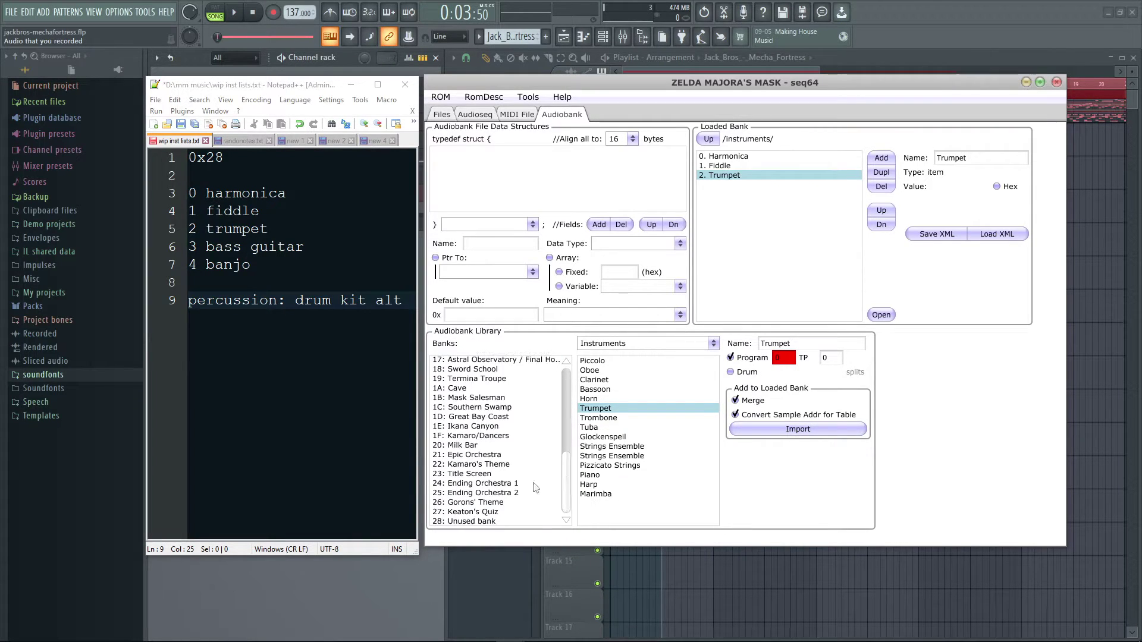
pyautogui.click(463, 484)
pyautogui.click(615, 370)
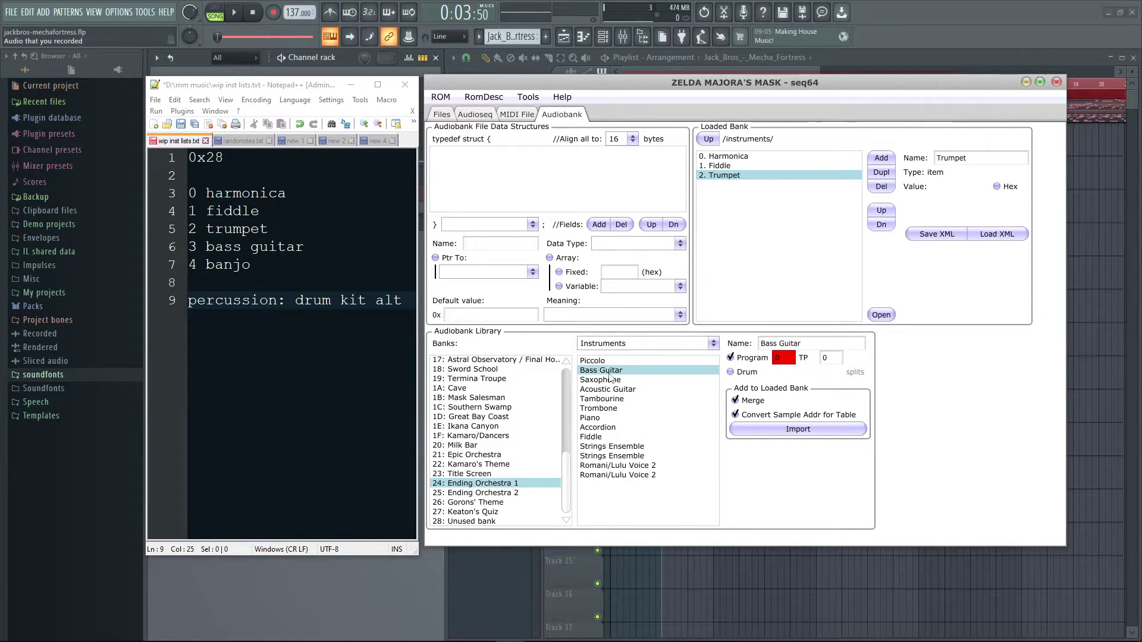
pyautogui.click(770, 431)
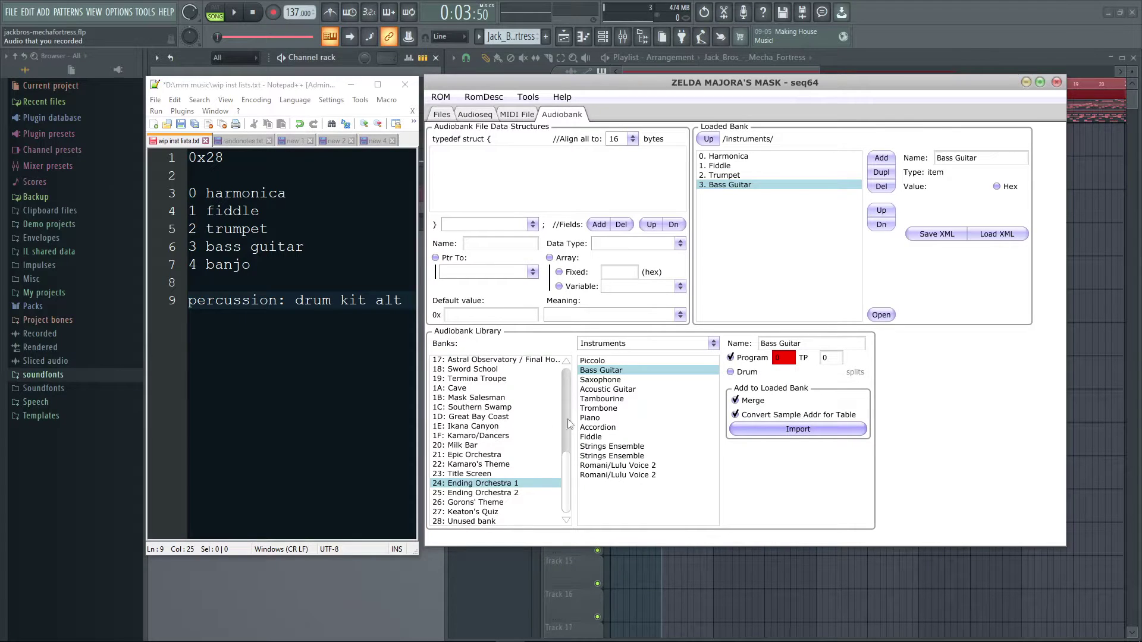
# Step: Import the first Banjo from library bank 08: Horse Race, and compare the loaded instruments with the Notepad++ list
pyautogui.scroll(8, 569, 476)
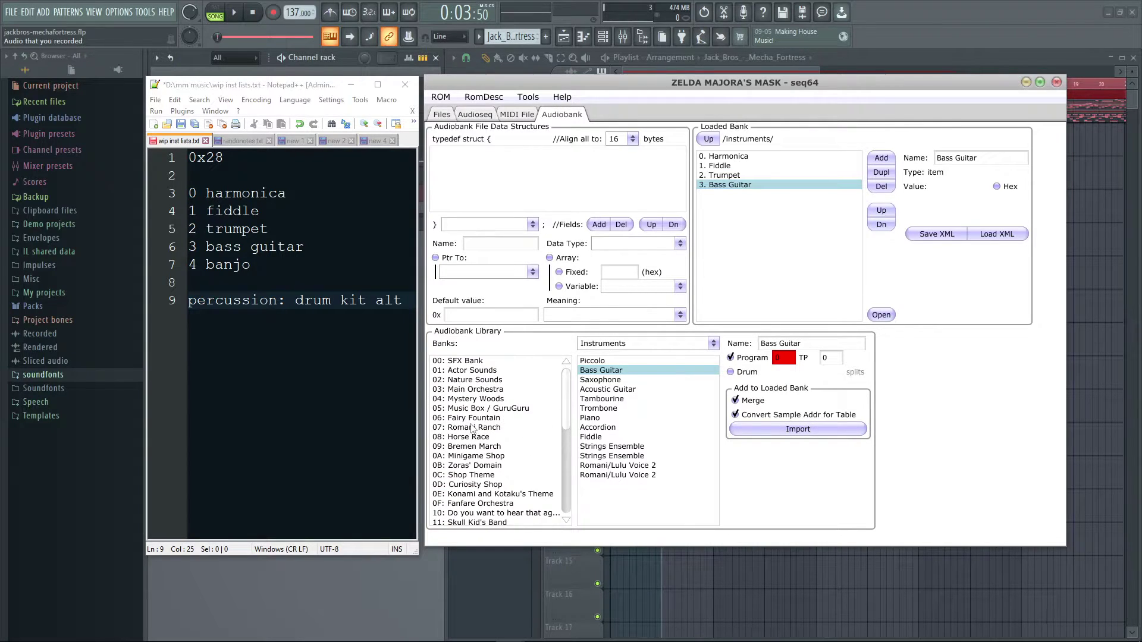
pyautogui.click(476, 429)
pyautogui.click(476, 436)
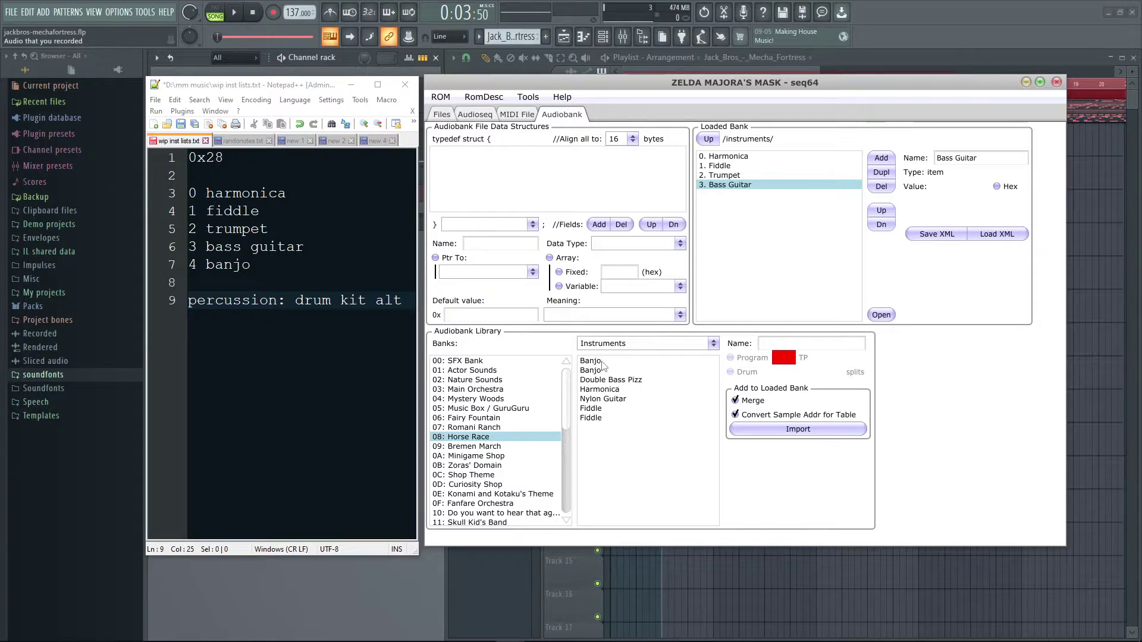
pyautogui.click(602, 361)
pyautogui.click(826, 430)
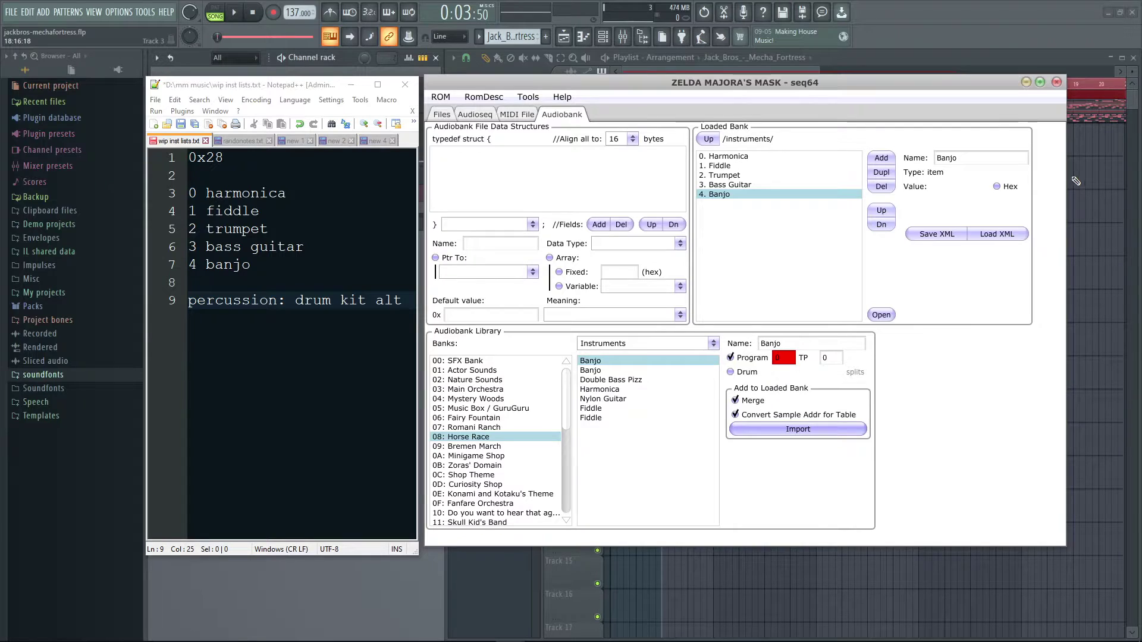
pyautogui.click(735, 167)
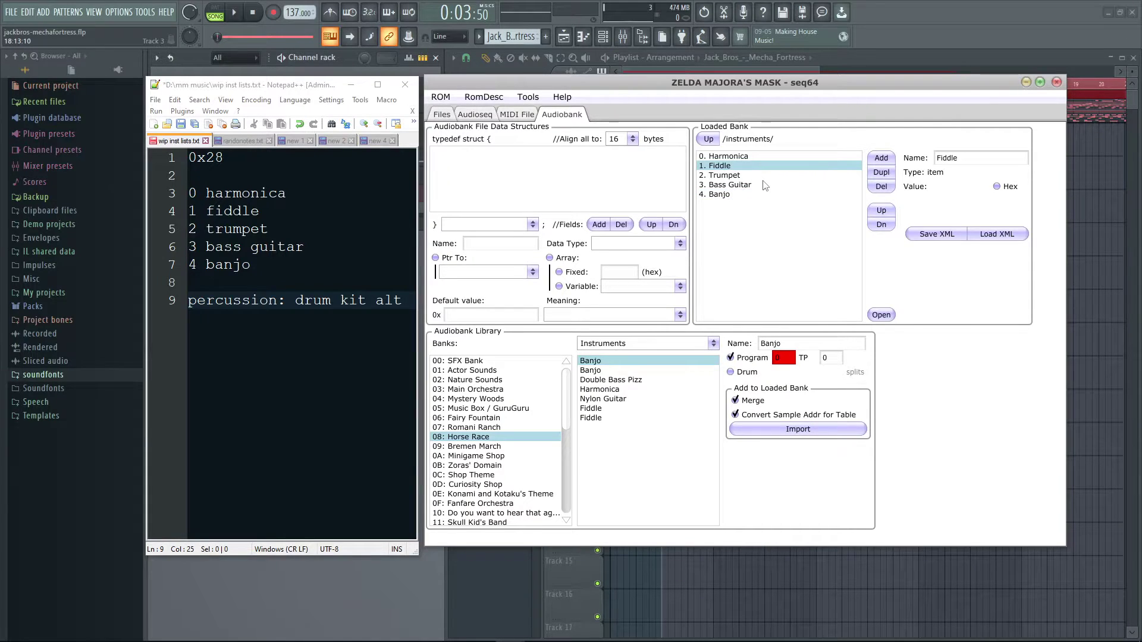
pyautogui.click(224, 211)
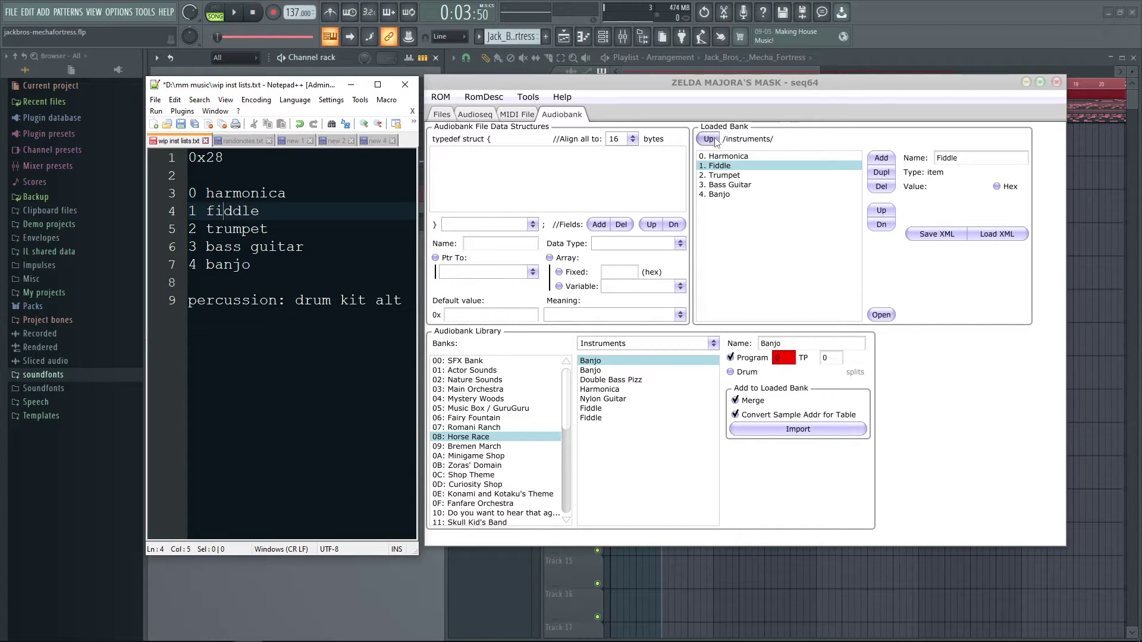
# Step: Open the loaded bank's abbank instlist and point instlist[0] to instrument index 0
pyautogui.click(715, 140)
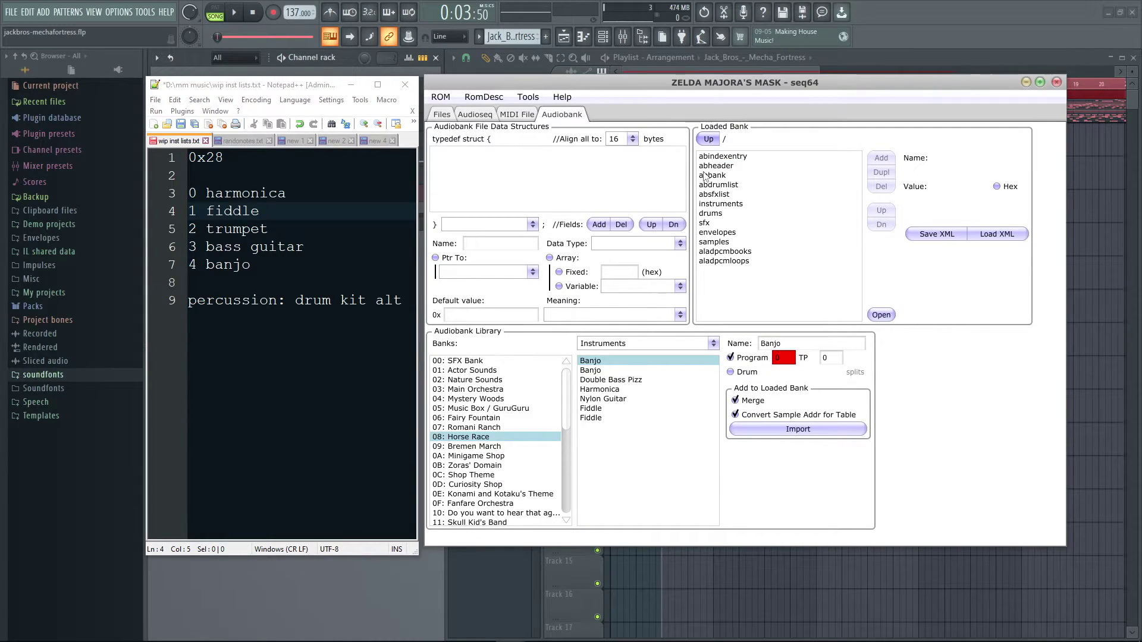
pyautogui.doubleClick(723, 178)
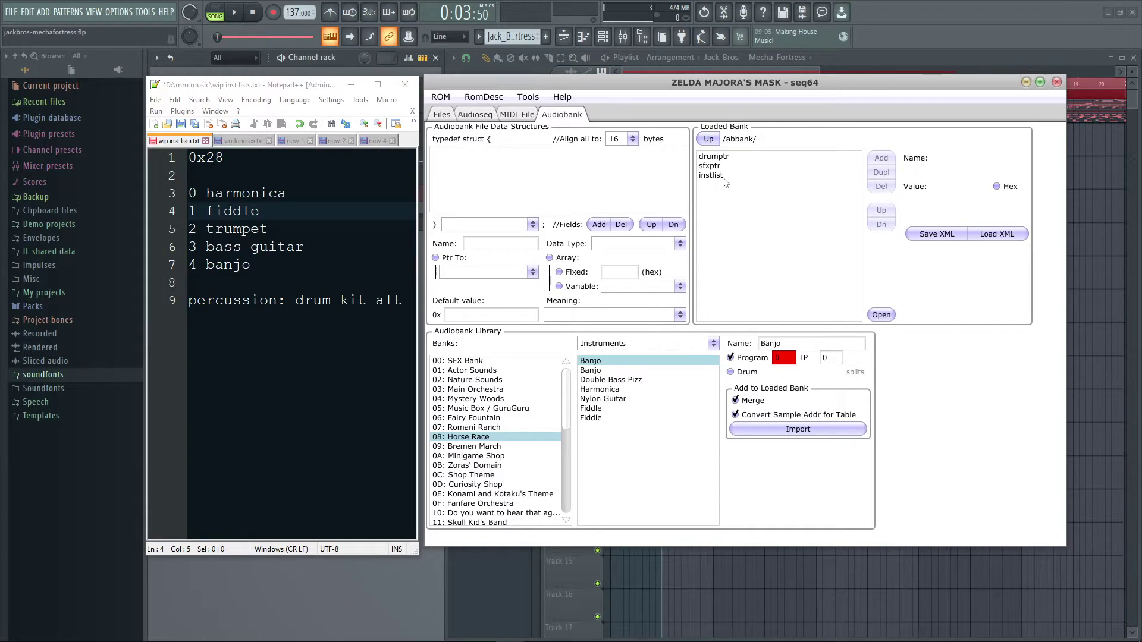
pyautogui.doubleClick(721, 177)
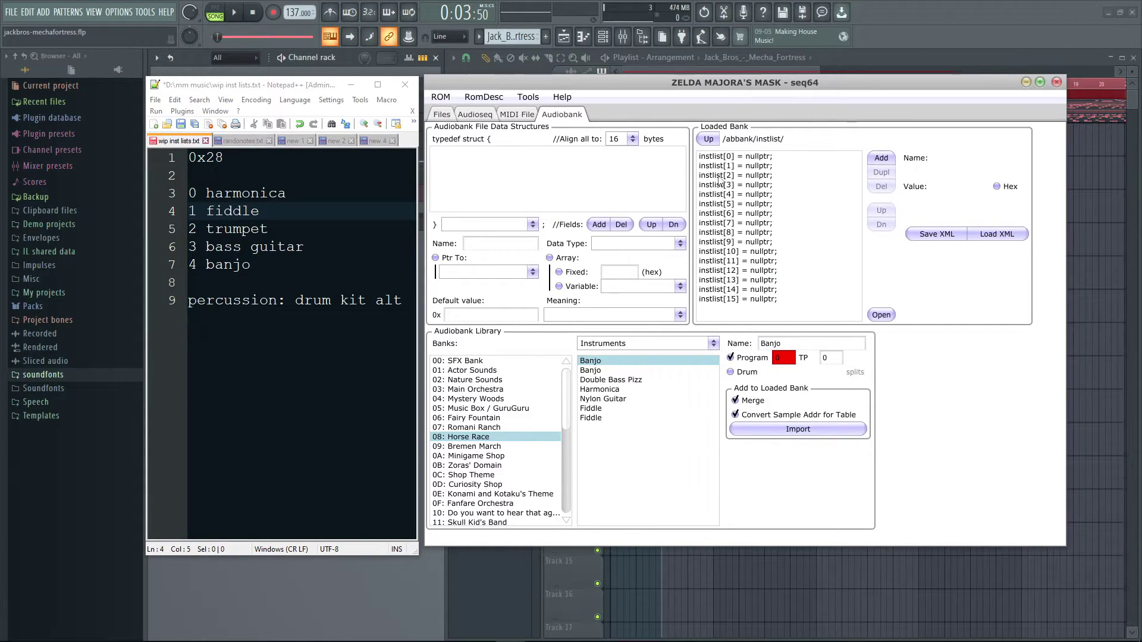
pyautogui.click(734, 156)
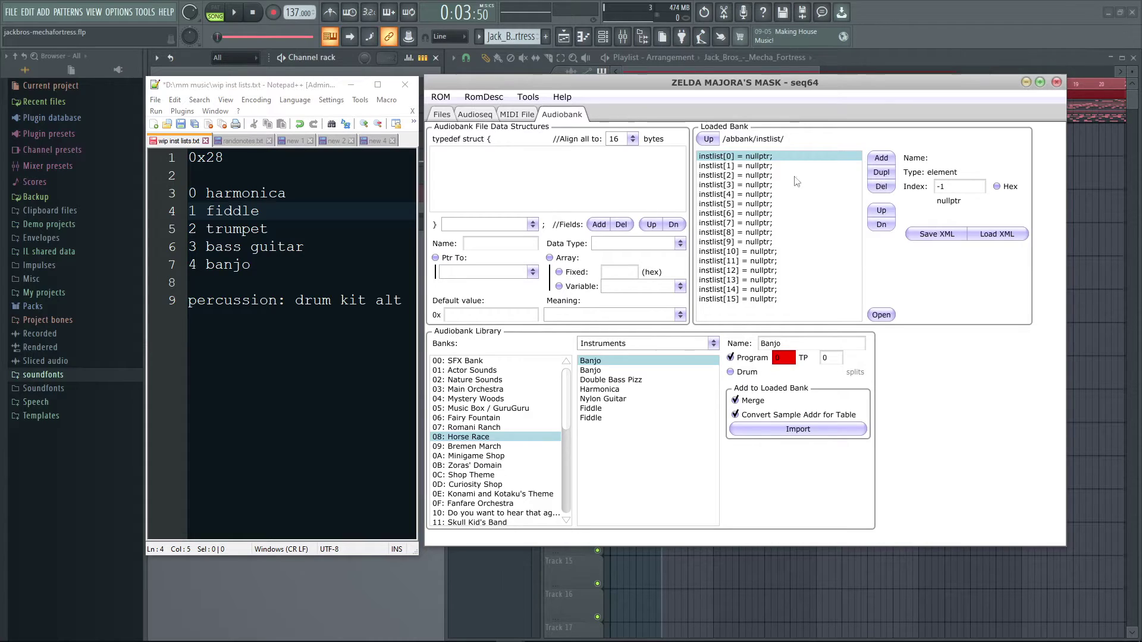
pyautogui.click(954, 188)
pyautogui.press('BackSpace')
pyautogui.press('BackSpace')
pyautogui.write('0')
pyautogui.press('Return')
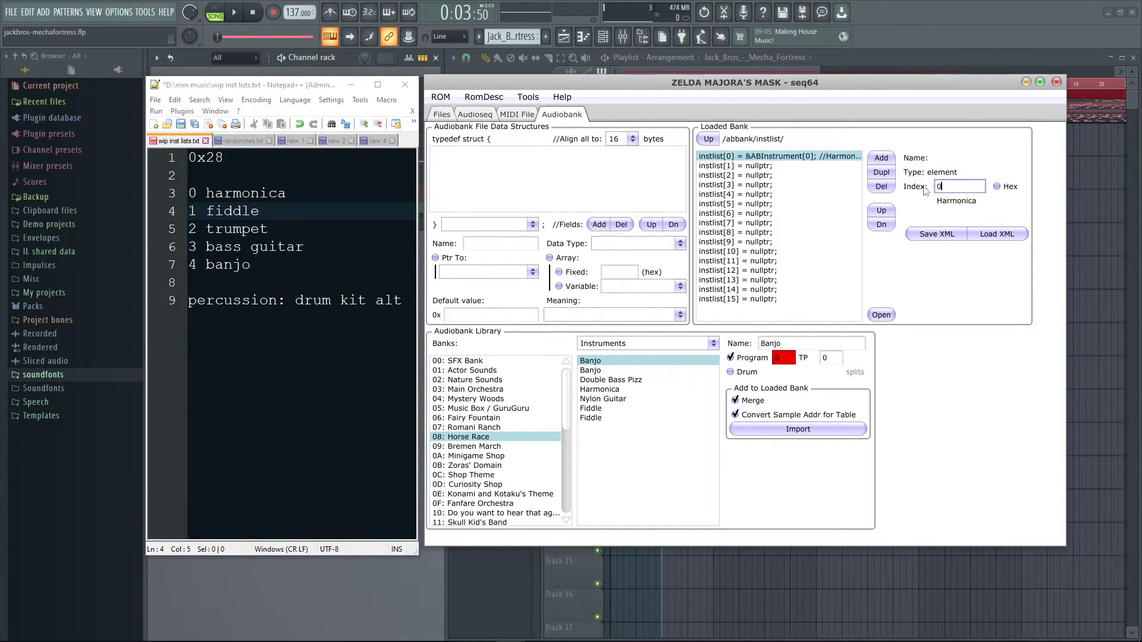
# Step: Point instlist[1] through instlist[4] to instrument indexes 1, 2, 3 and 4 respectively
pyautogui.click(807, 166)
pyautogui.write('1')
pyautogui.press('Return')
pyautogui.click(804, 175)
pyautogui.write('2')
pyautogui.press('Return')
pyautogui.click(821, 185)
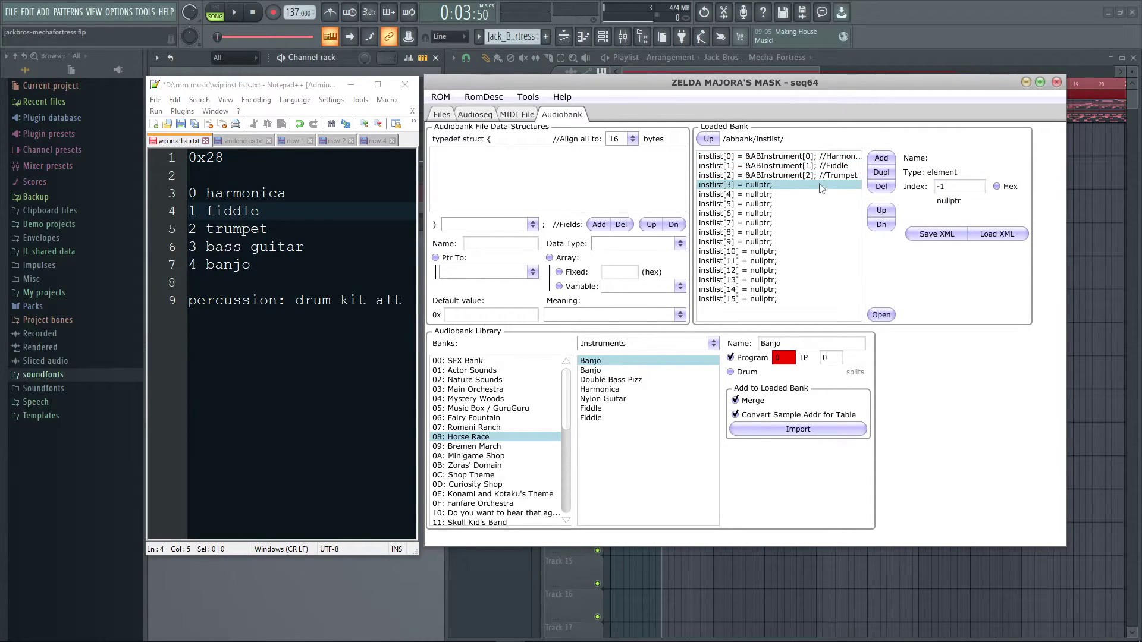
pyautogui.write('3')
pyautogui.press('Return')
pyautogui.click(828, 194)
pyautogui.write('4')
pyautogui.press('Return')
# Step: Look through the ROM's Audiobank Index entries, including SFX Bank, Actor Sounds and Nature Sounds, for a bank to overwrite
pyautogui.moveTo(654, 82); pyautogui.dragTo(457, 73)
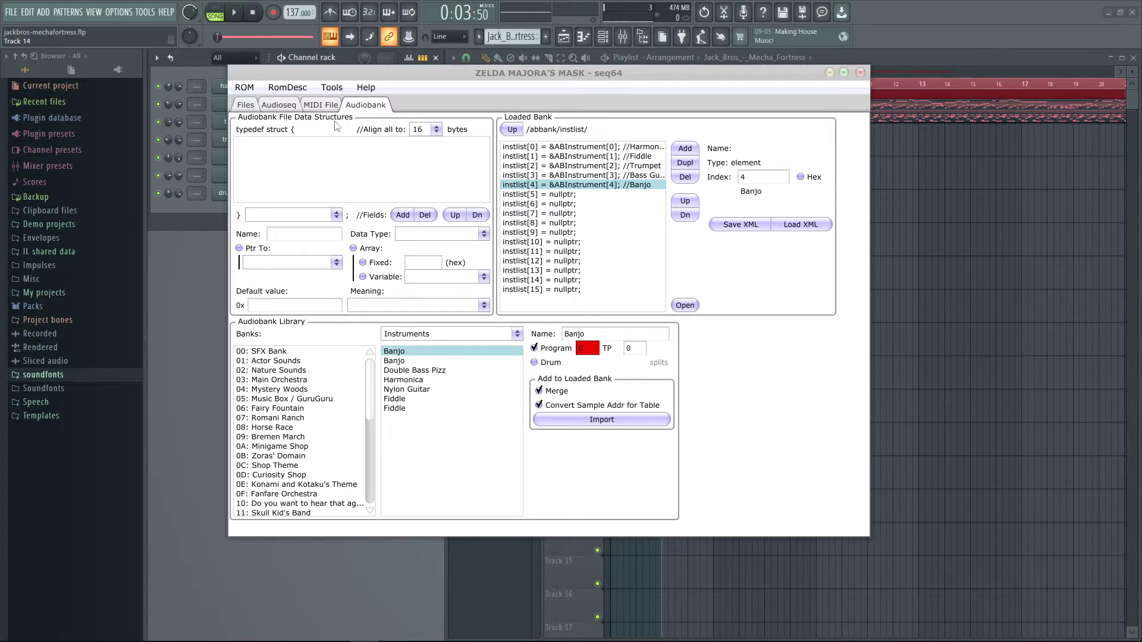
pyautogui.click(250, 108)
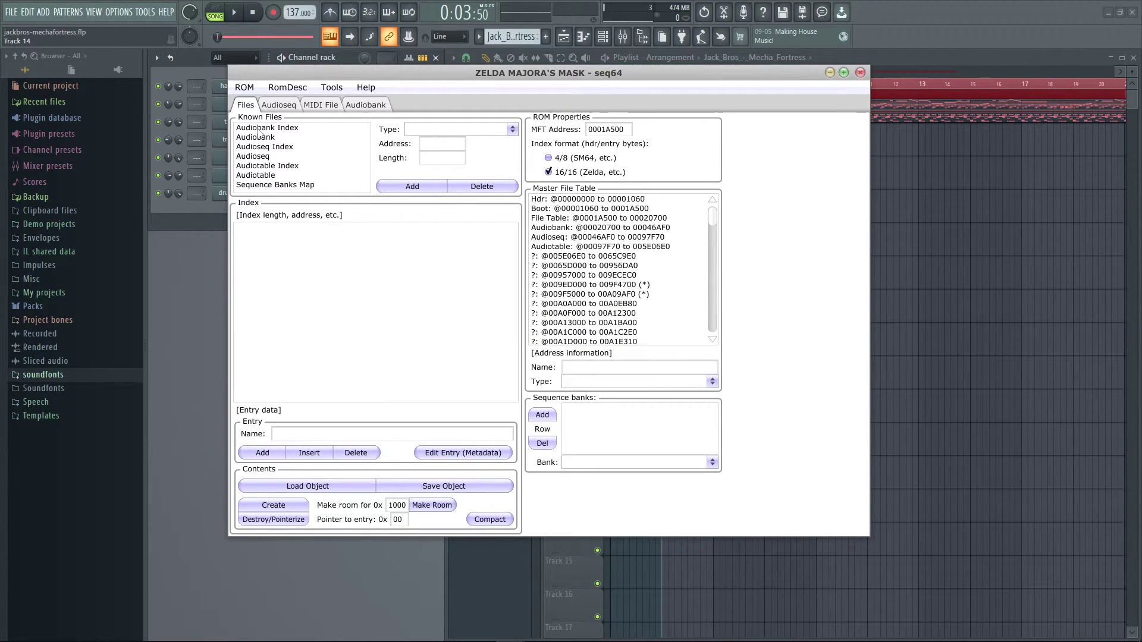
pyautogui.click(284, 131)
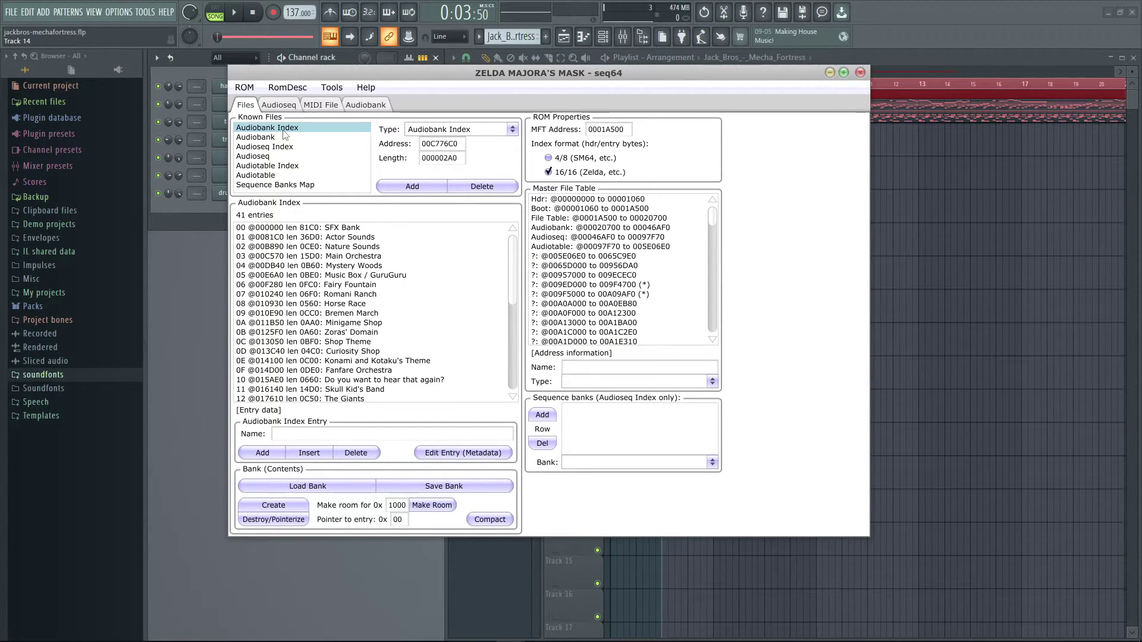
pyautogui.click(280, 257)
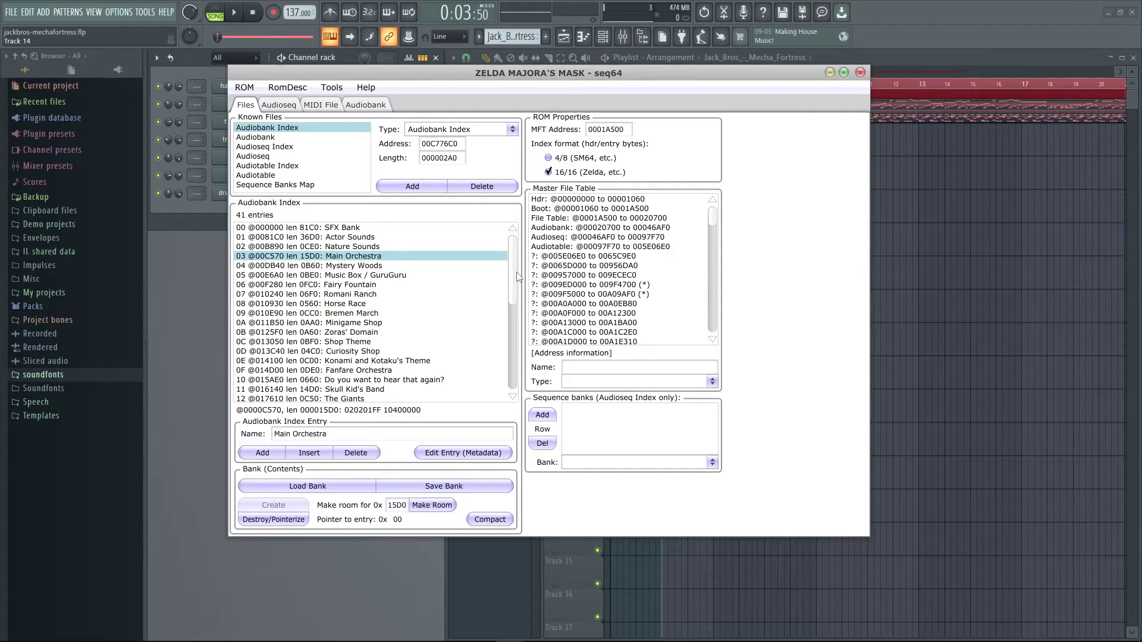
pyautogui.scroll(-3, 515, 279)
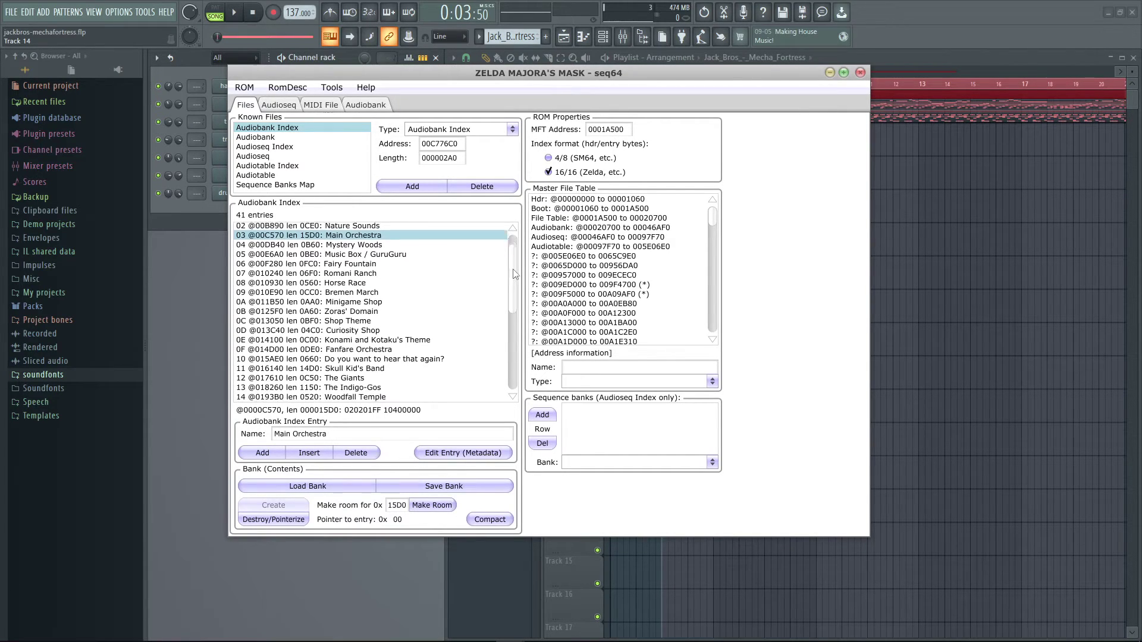
pyautogui.scroll(-4, 515, 313)
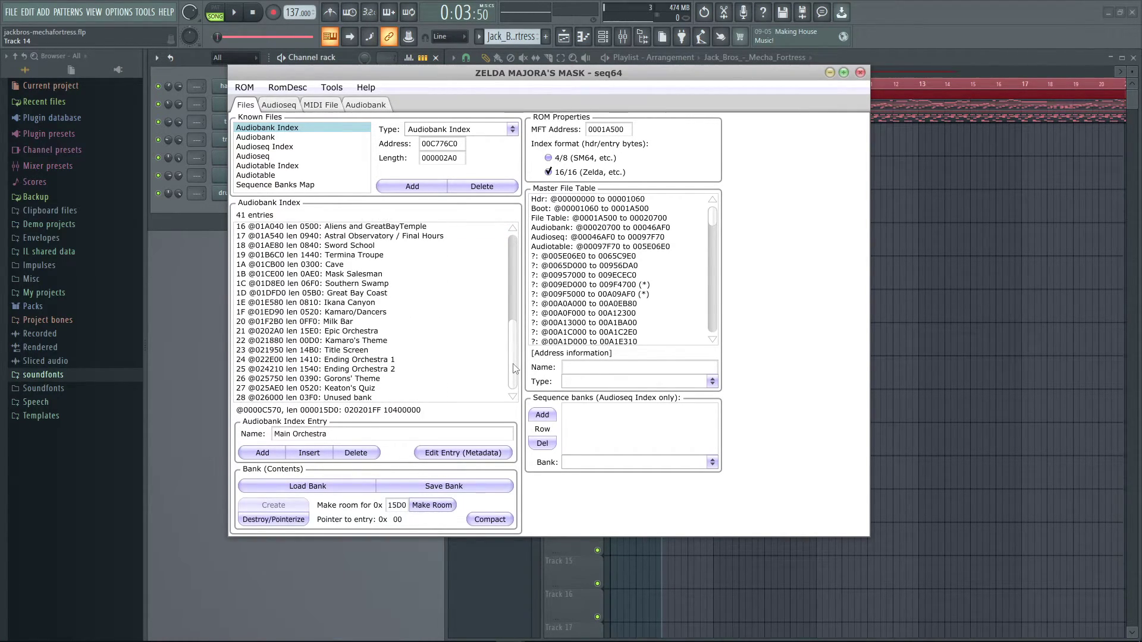
pyautogui.scroll(7, 389, 240)
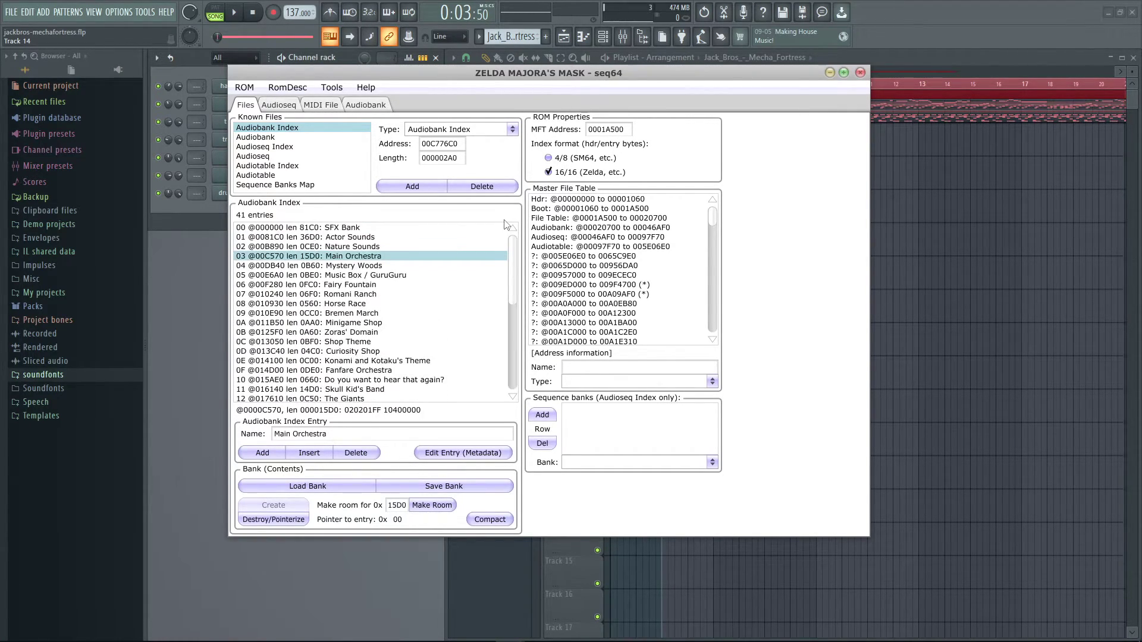
pyautogui.click(339, 229)
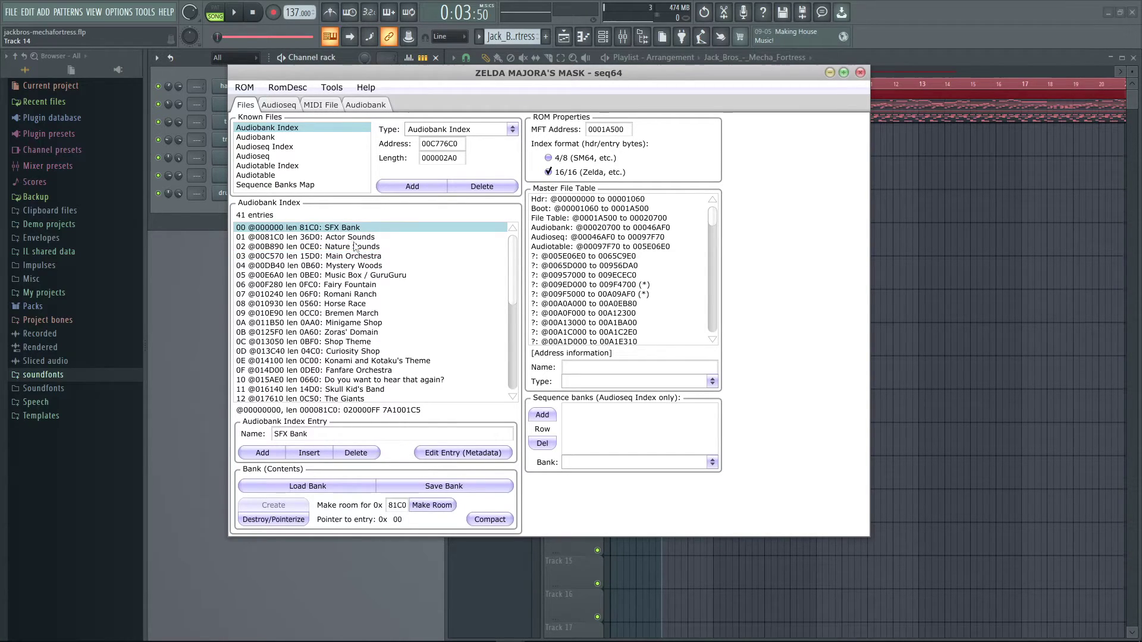
pyautogui.click(355, 239)
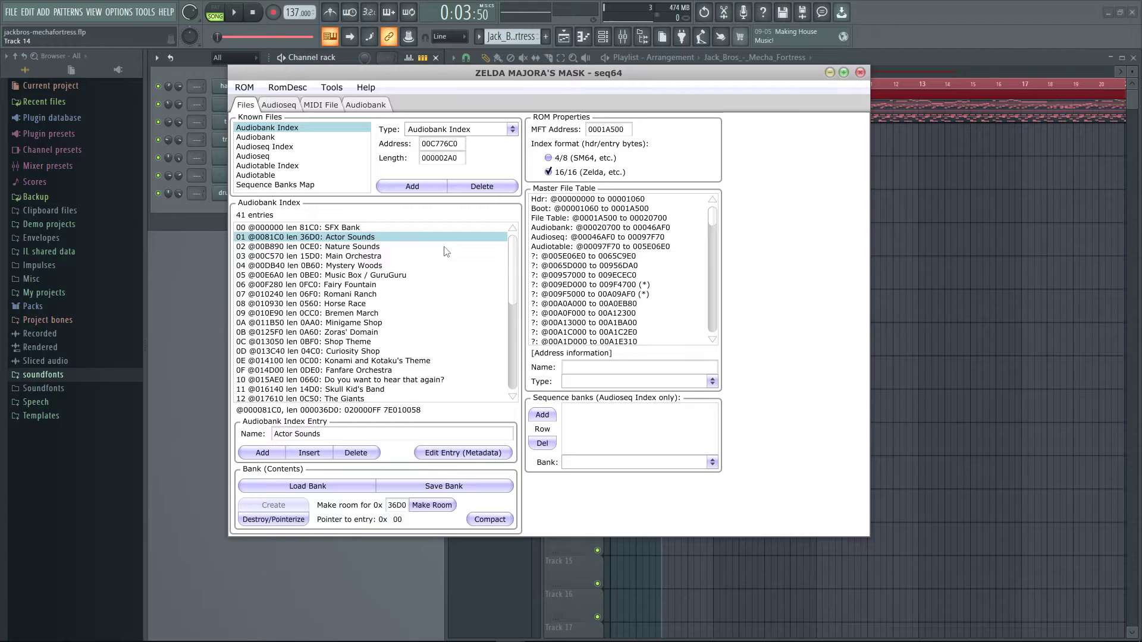
pyautogui.click(383, 248)
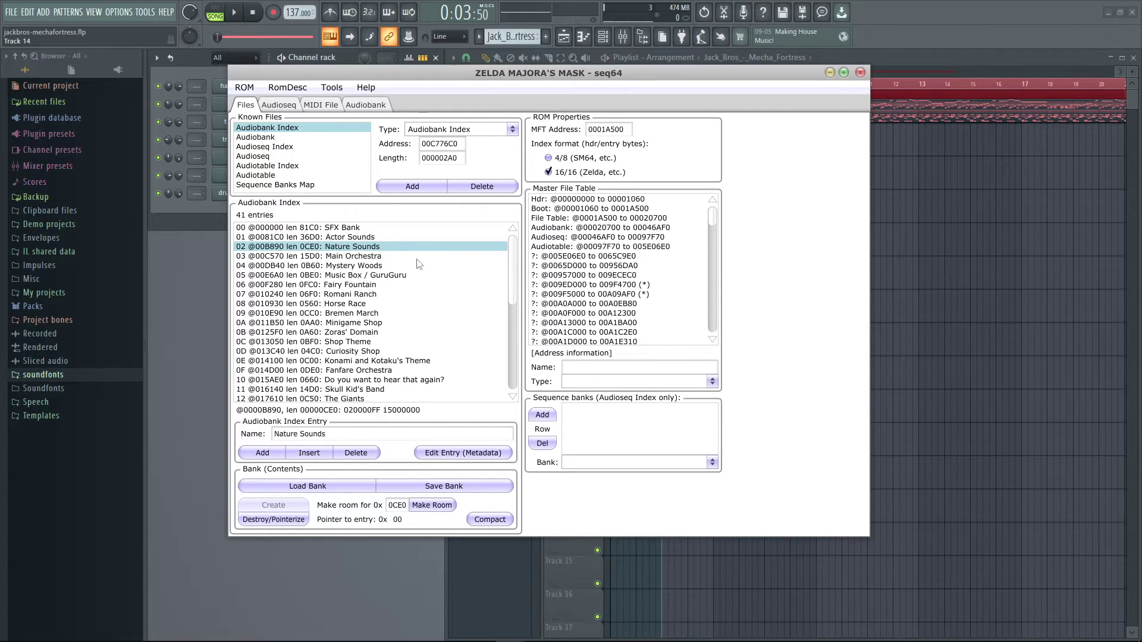
# Step: Save the loaded custom bank over entry 03: Main Orchestra in the Audiobank Index, accepting the replacement
pyautogui.click(350, 257)
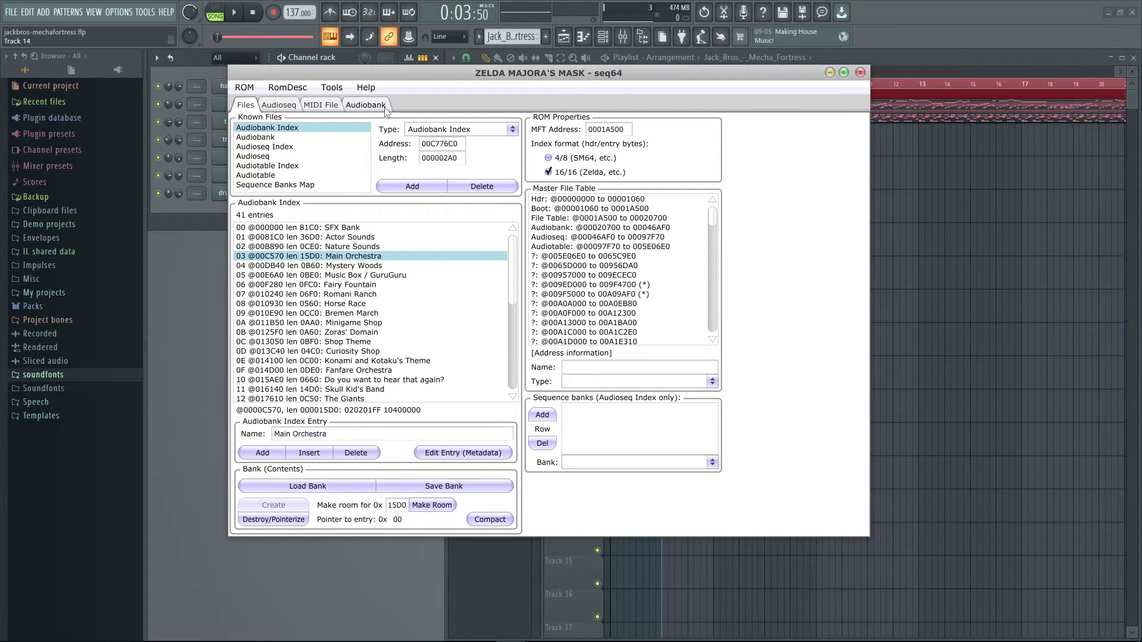
pyautogui.click(408, 488)
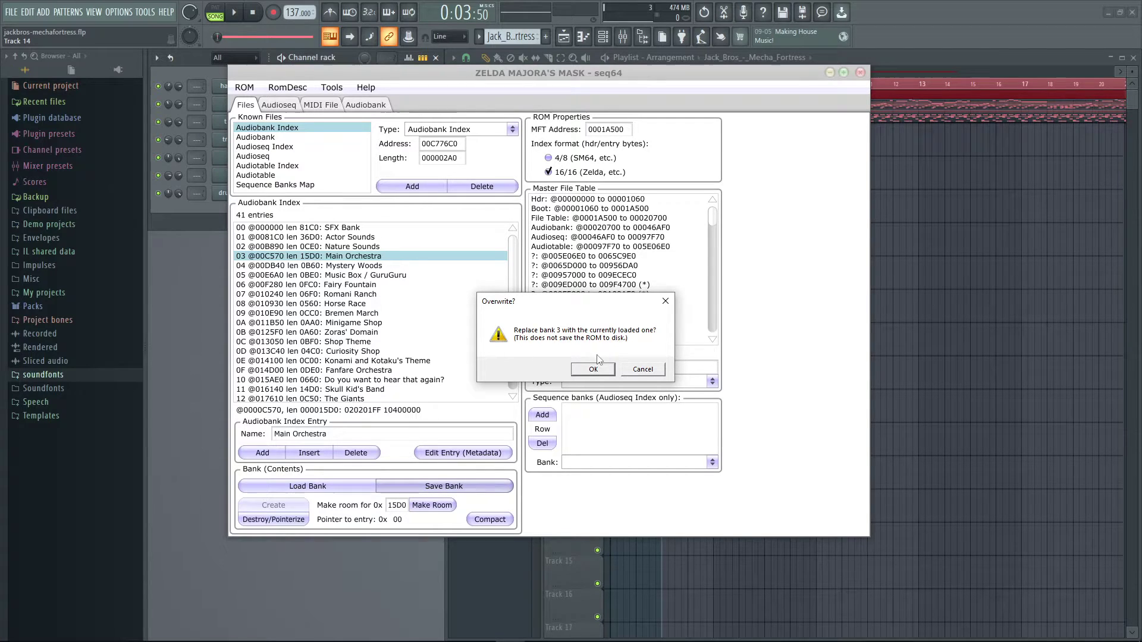
pyautogui.click(600, 372)
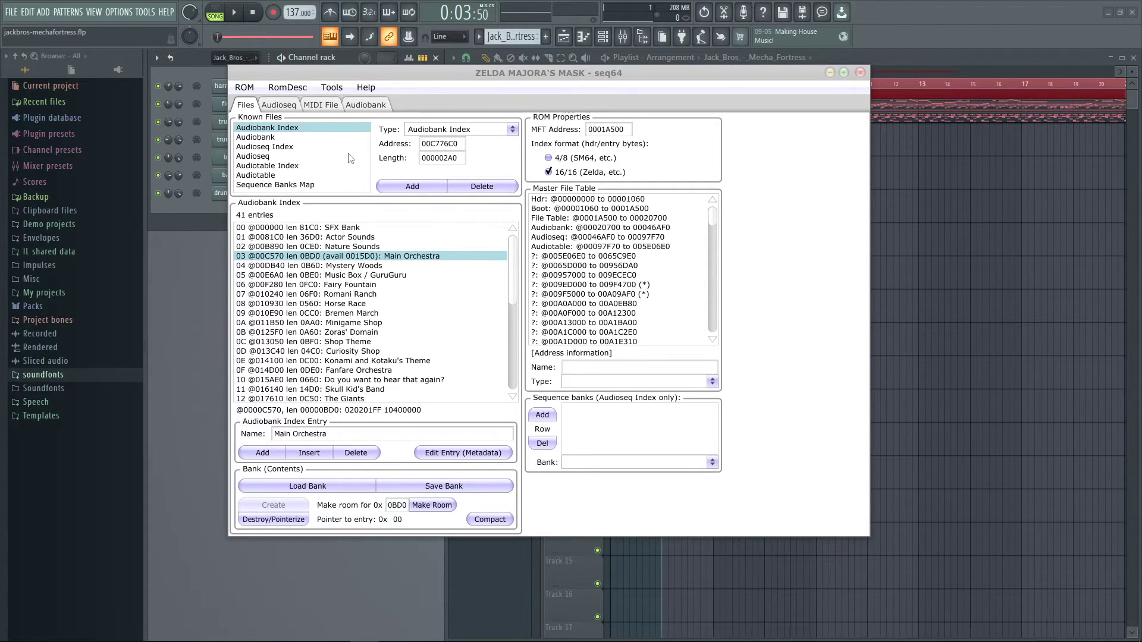
# Step: Import the jackbros-mechafortress MIDI as the loaded sequence, and dismiss the raw sequence export without saving a file
pyautogui.click(324, 105)
pyautogui.click(381, 135)
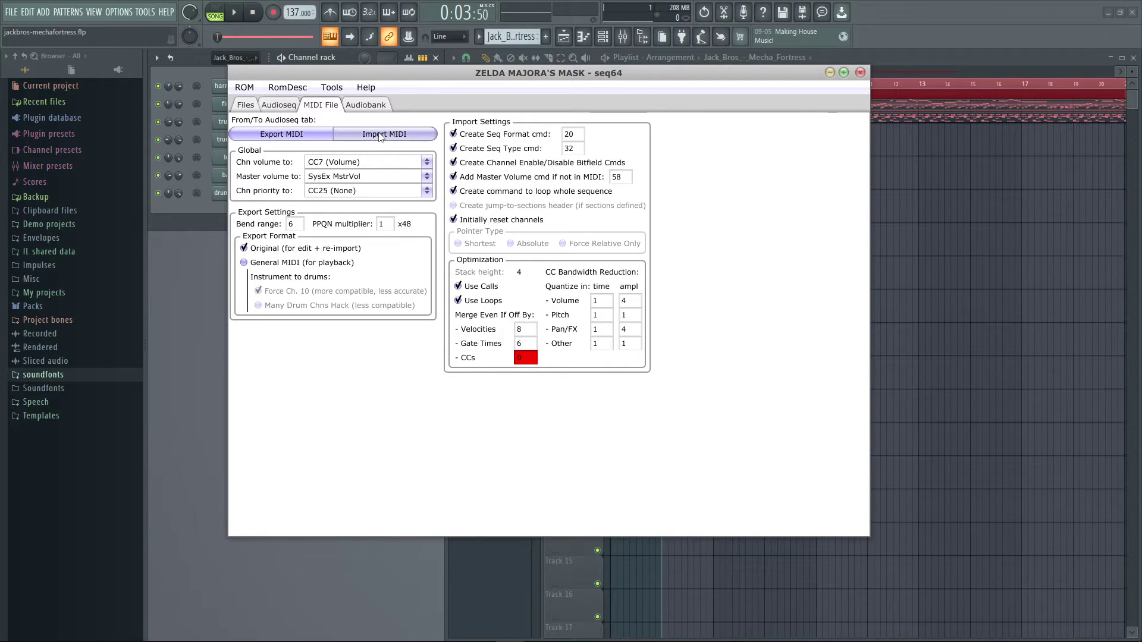
pyautogui.click(288, 106)
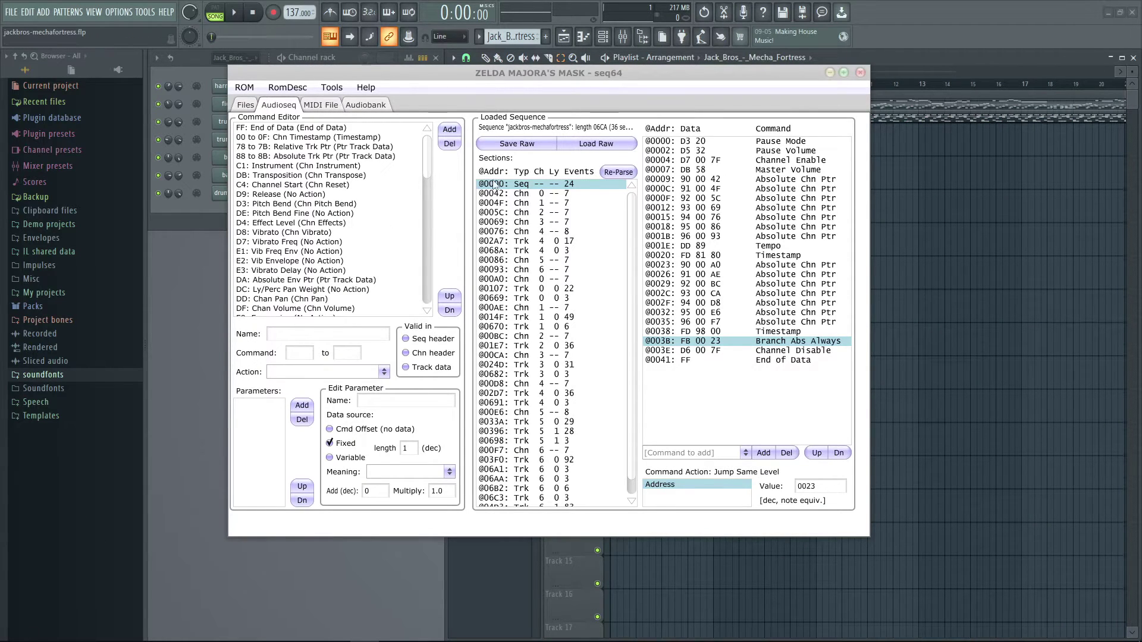
pyautogui.click(531, 142)
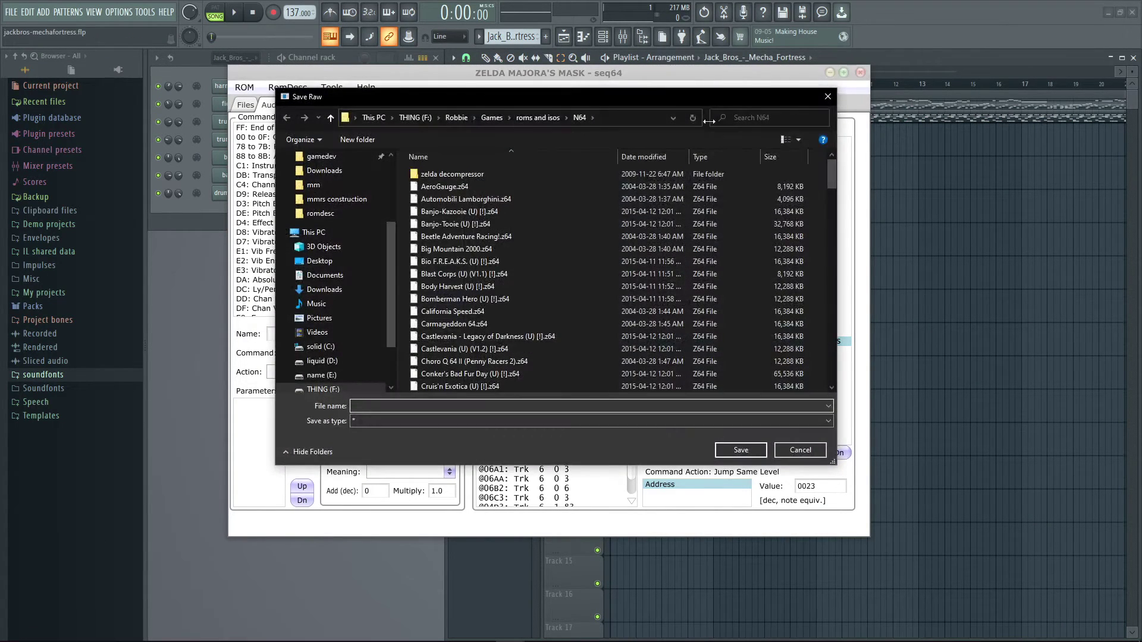
pyautogui.click(828, 97)
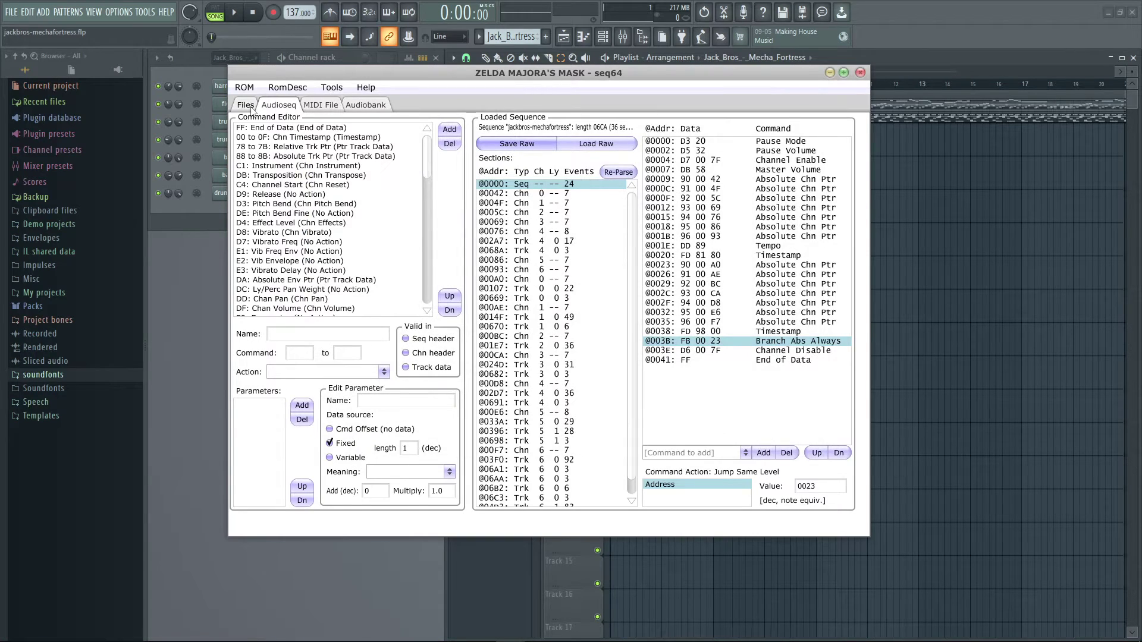
# Step: Clear the contents of entry 7F: End Credits II in the Audioseq Index, accepting the warning
pyautogui.click(248, 105)
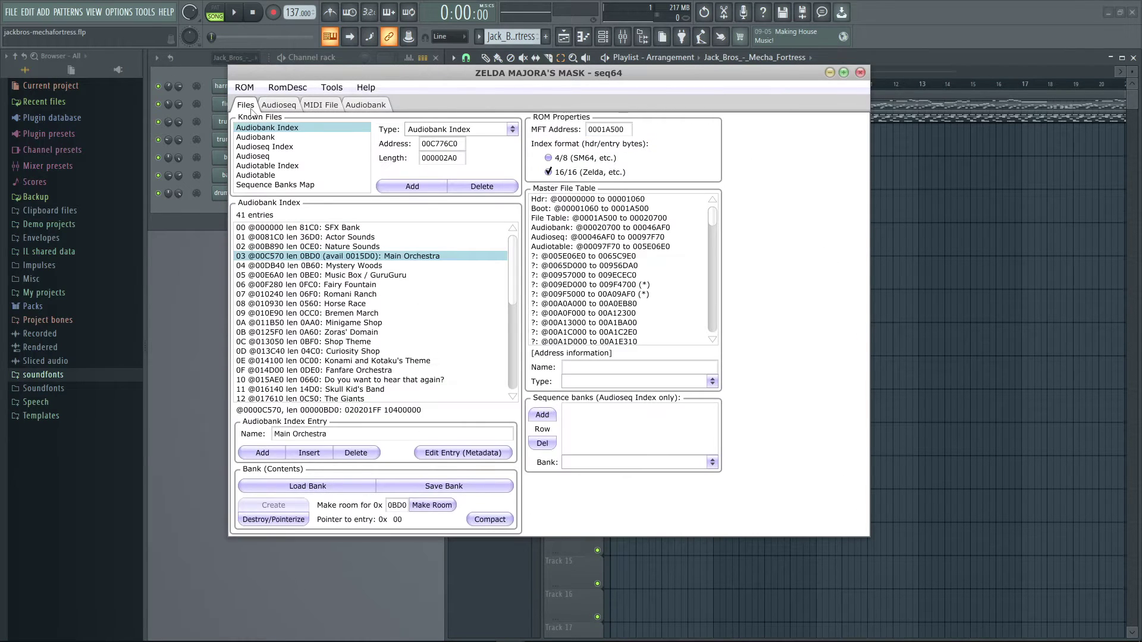
pyautogui.click(286, 148)
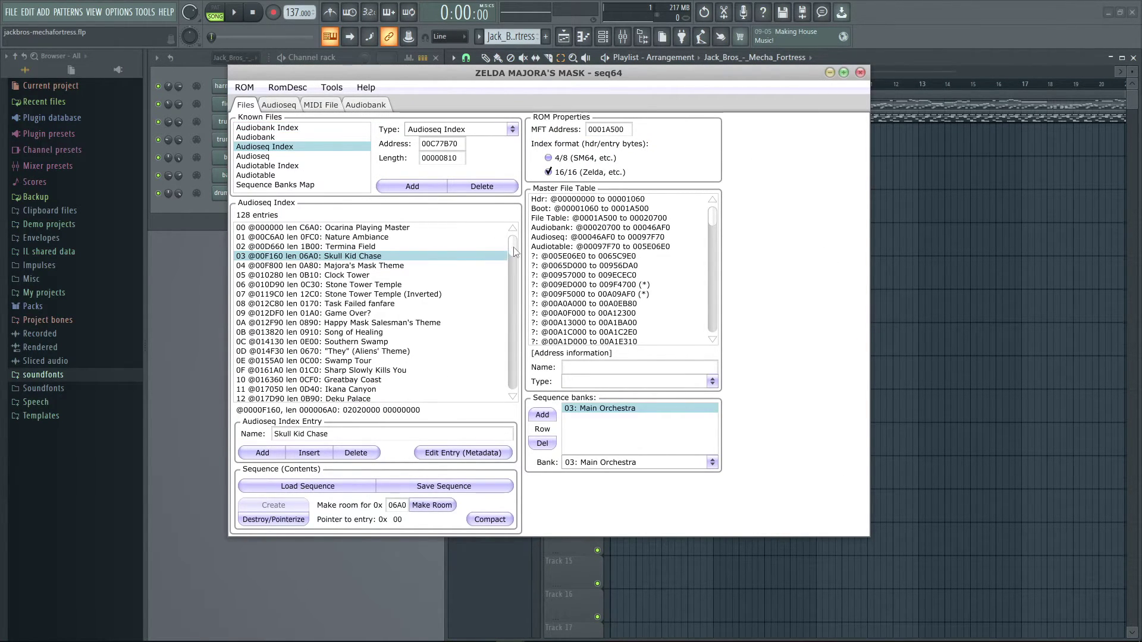
pyautogui.scroll(-5, 514, 253)
pyautogui.click(351, 299)
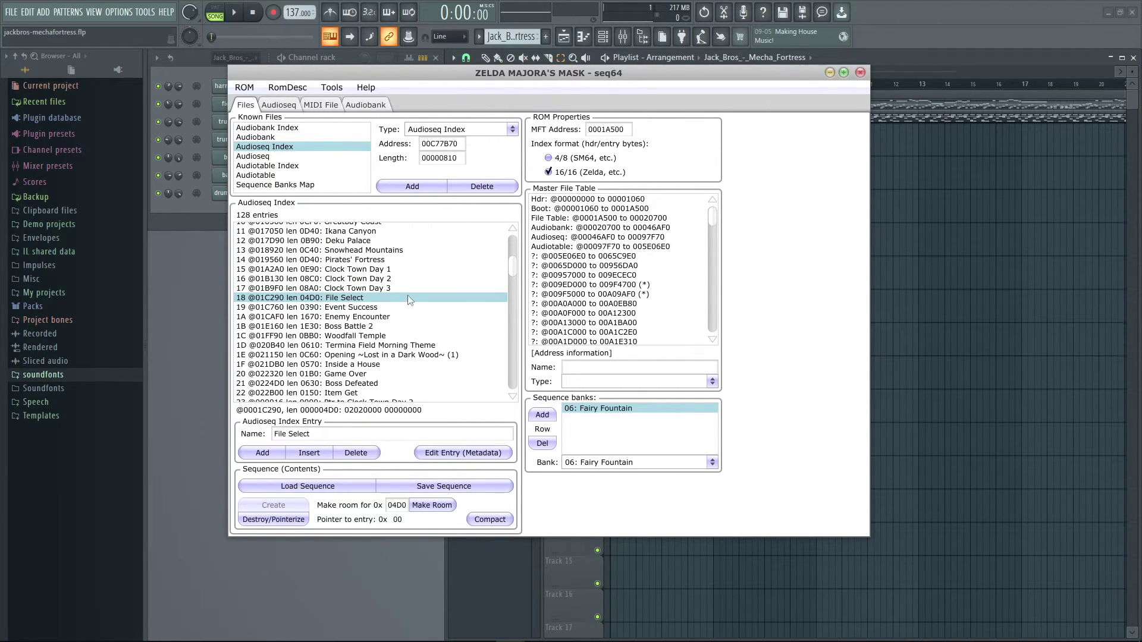
pyautogui.scroll(-20, 516, 267)
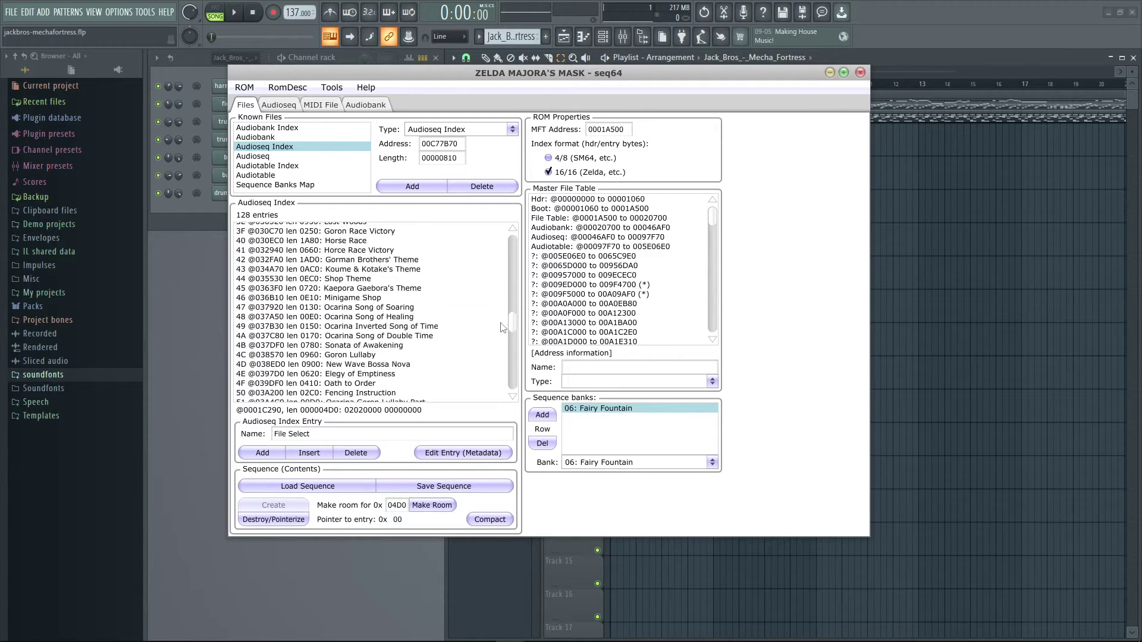
pyautogui.click(345, 398)
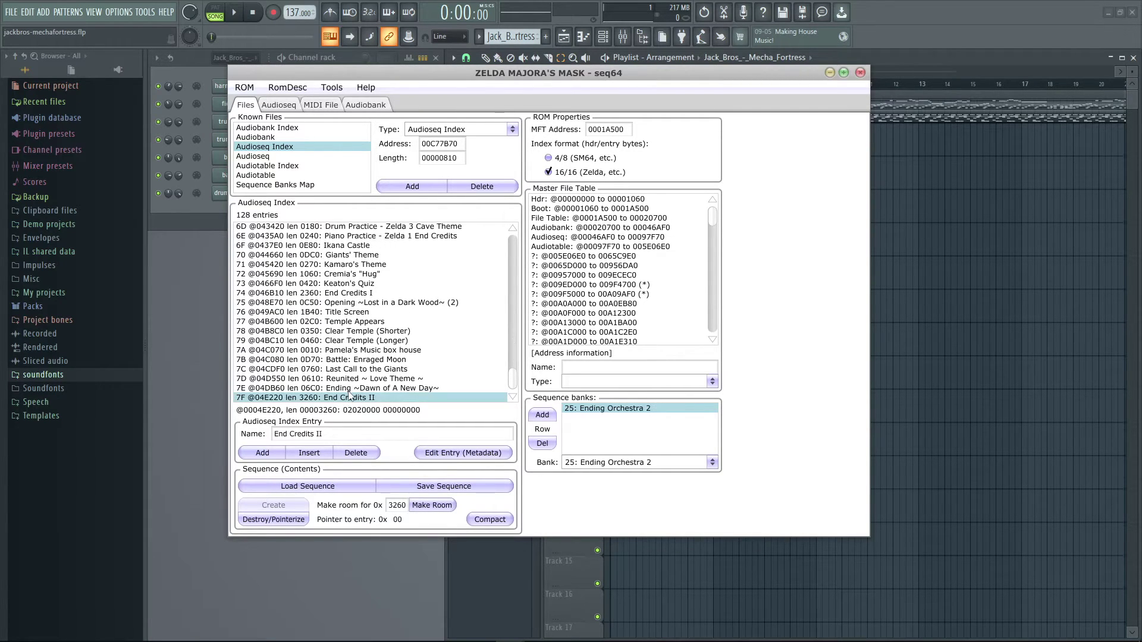
pyautogui.click(277, 522)
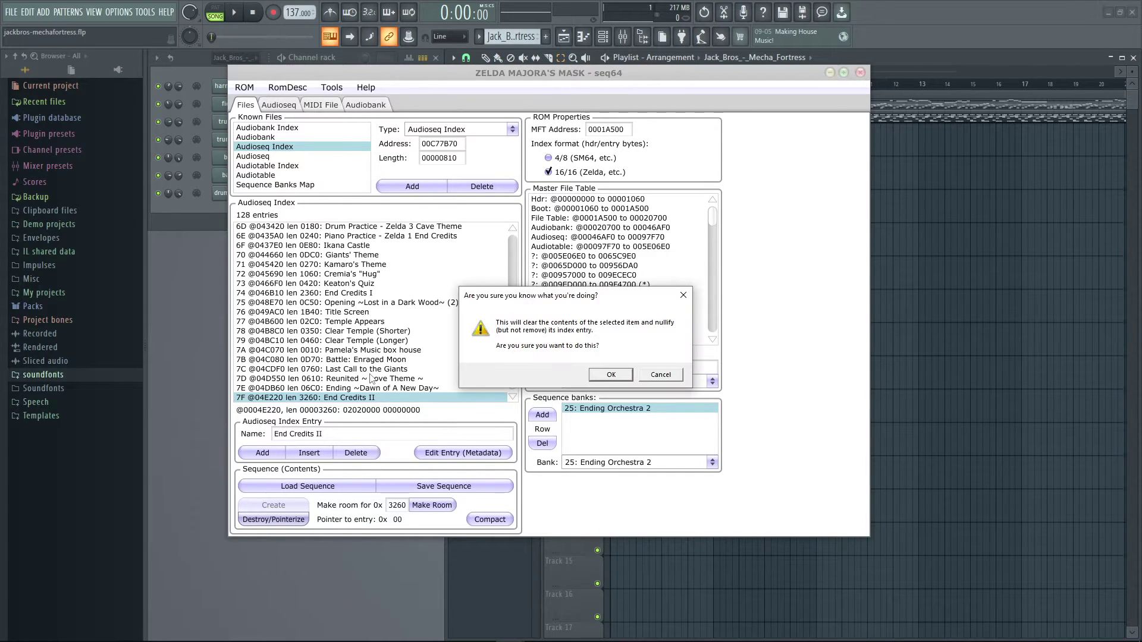
pyautogui.click(611, 375)
pyautogui.click(535, 366)
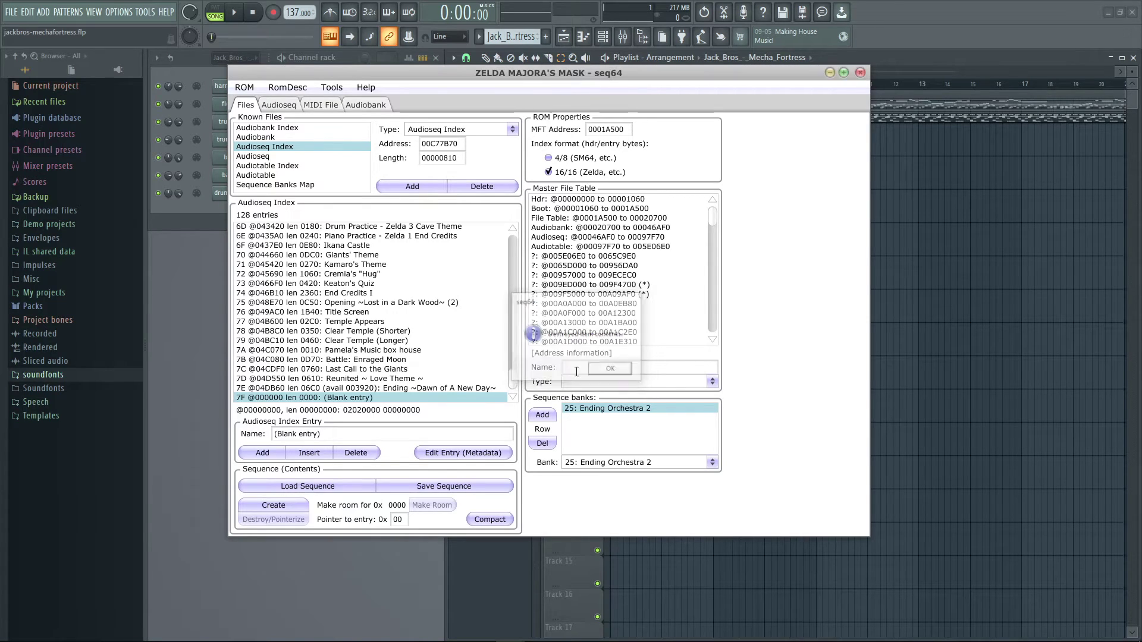
# Step: Make room for 0x14D0 bytes in Audioseq Index entry 18: File Select
pyautogui.moveTo(515, 386); pyautogui.dragTo(503, 271)
pyautogui.click(375, 302)
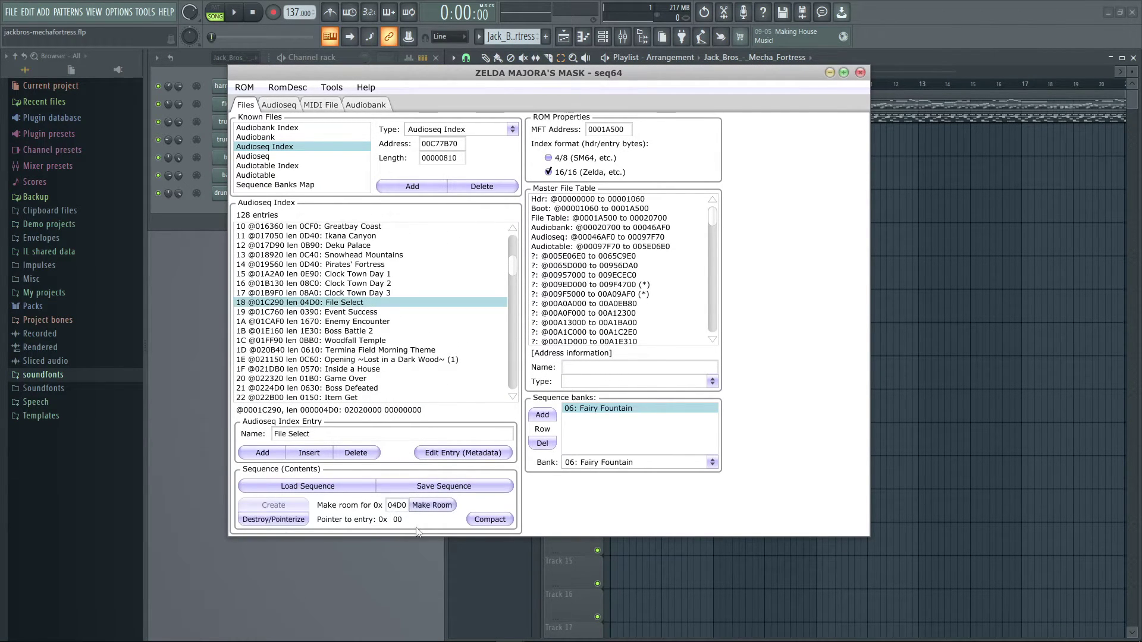
pyautogui.click(390, 505)
pyautogui.press('Delete')
pyautogui.write('1')
pyautogui.click(431, 505)
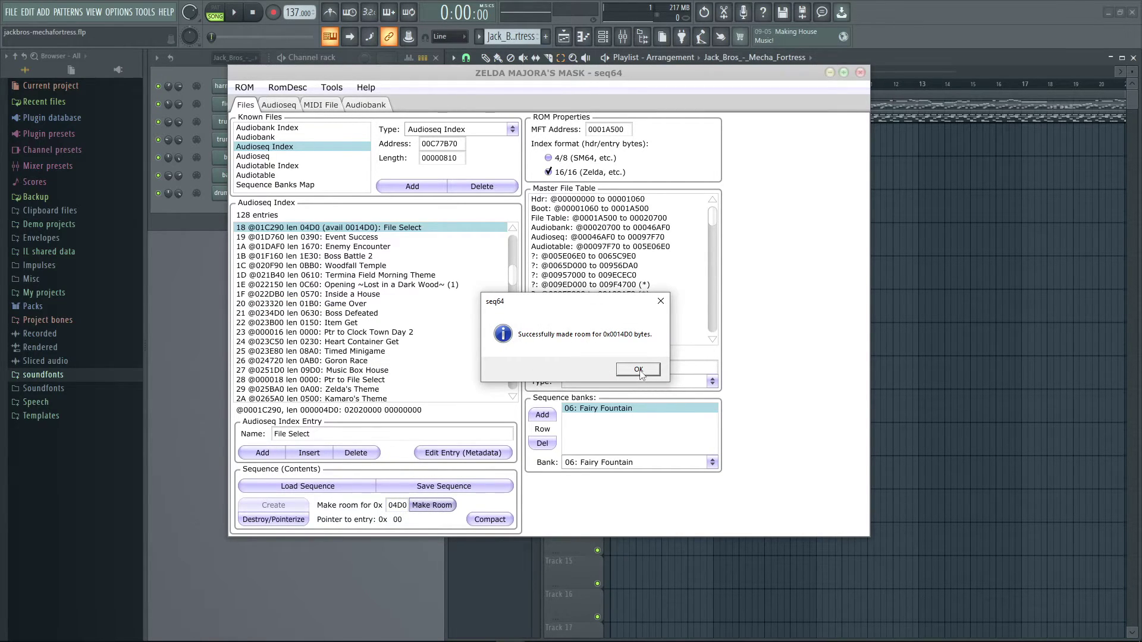
pyautogui.click(638, 370)
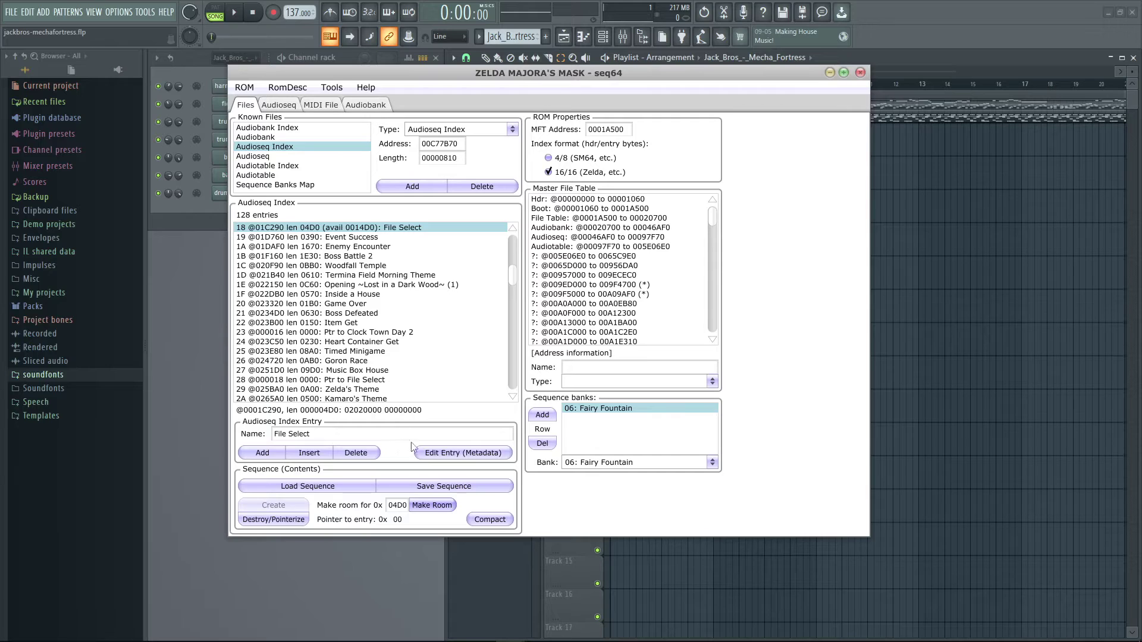
# Step: Save the loaded jackbros-mechafortress sequence over entry 18: File Select, and assign it the bank 03: Main Orchestra
pyautogui.click(443, 488)
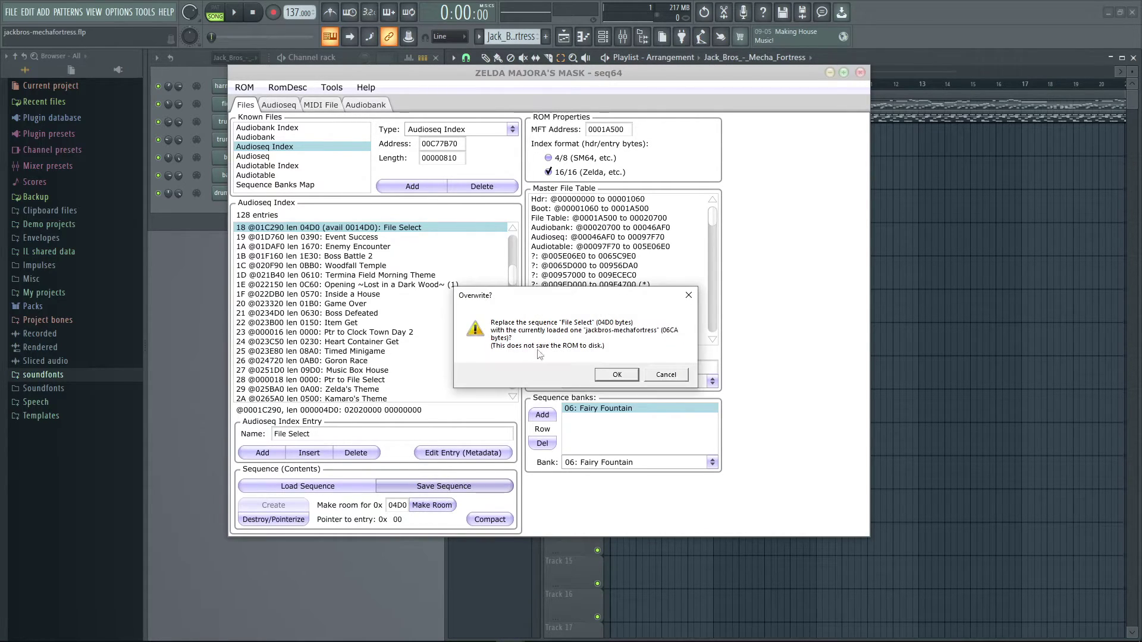
pyautogui.click(625, 376)
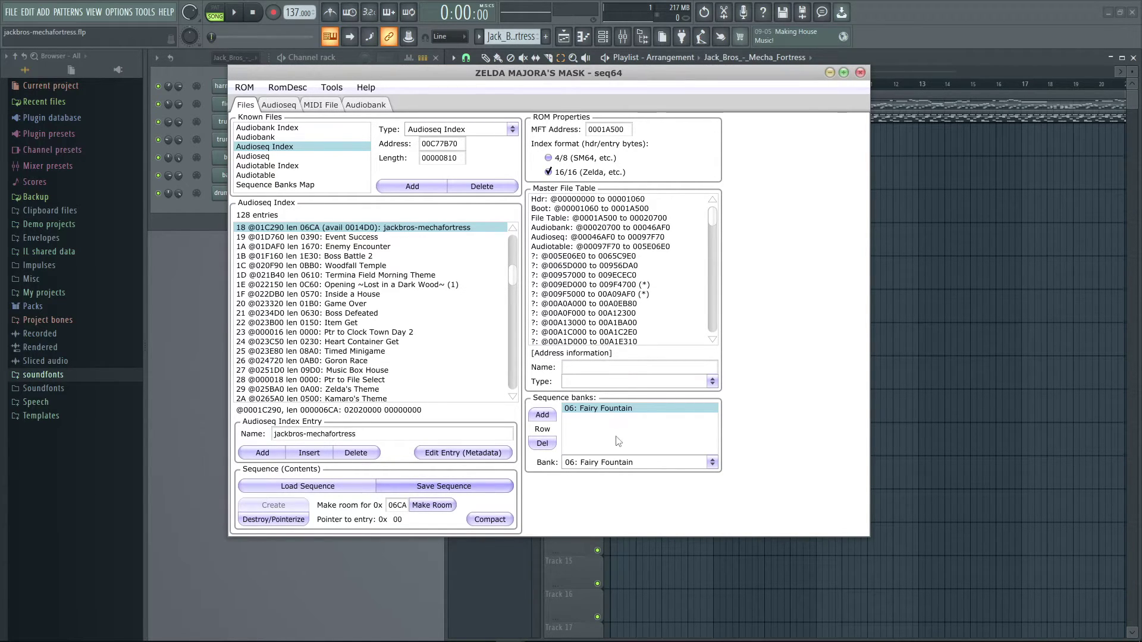
pyautogui.click(712, 464)
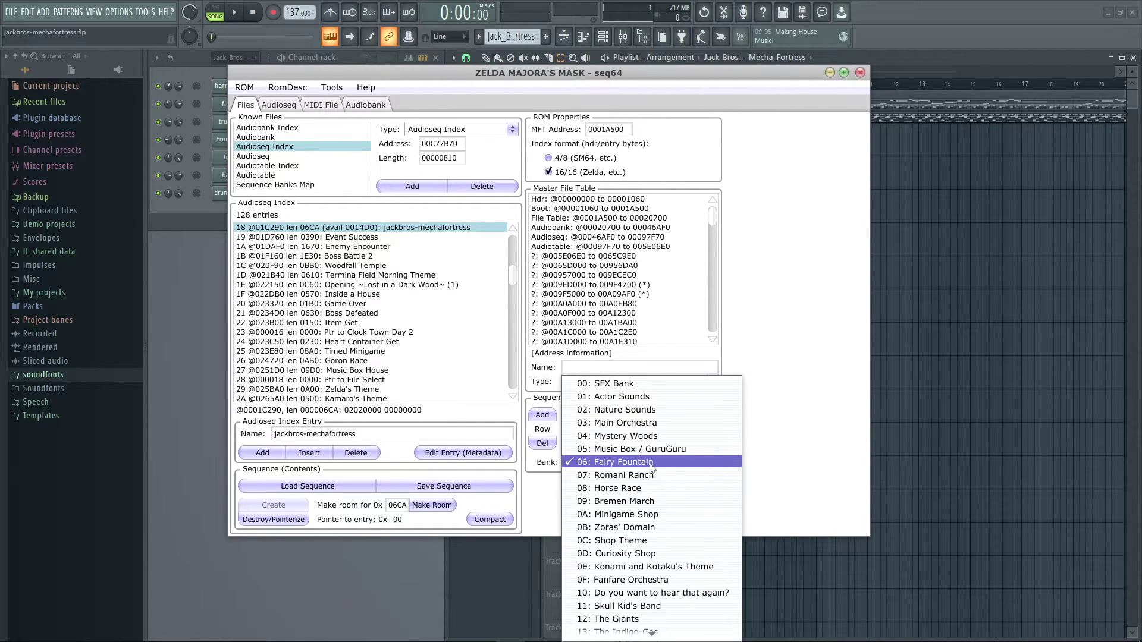
pyautogui.click(650, 423)
# Step: Check the Main Orchestra entry in the Audiobank Index, and review the inserted sequence's bank assignment in the Audioseq Index
pyautogui.click(286, 127)
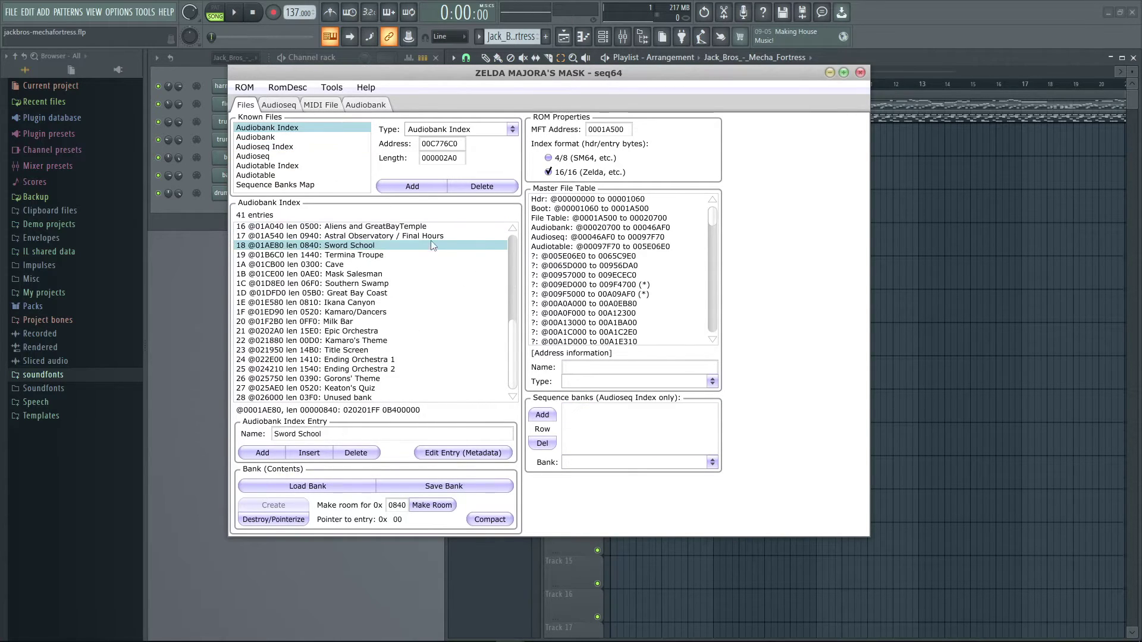
pyautogui.scroll(-2, 508, 268)
pyautogui.scroll(2, 510, 269)
pyautogui.click(326, 256)
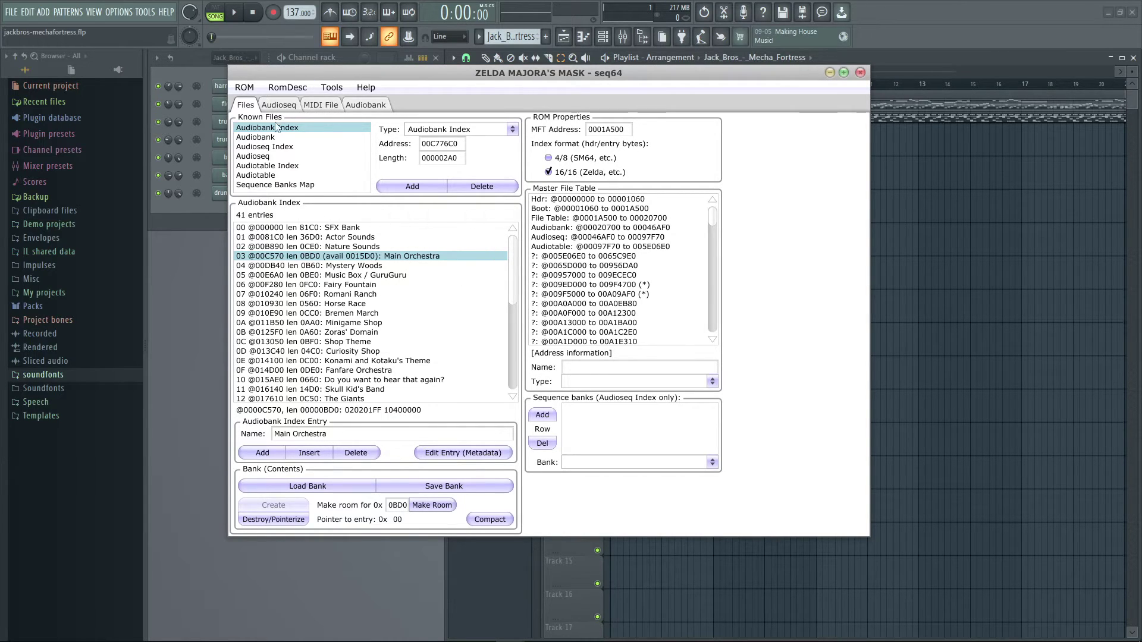
pyautogui.click(269, 147)
pyautogui.scroll(1, 514, 257)
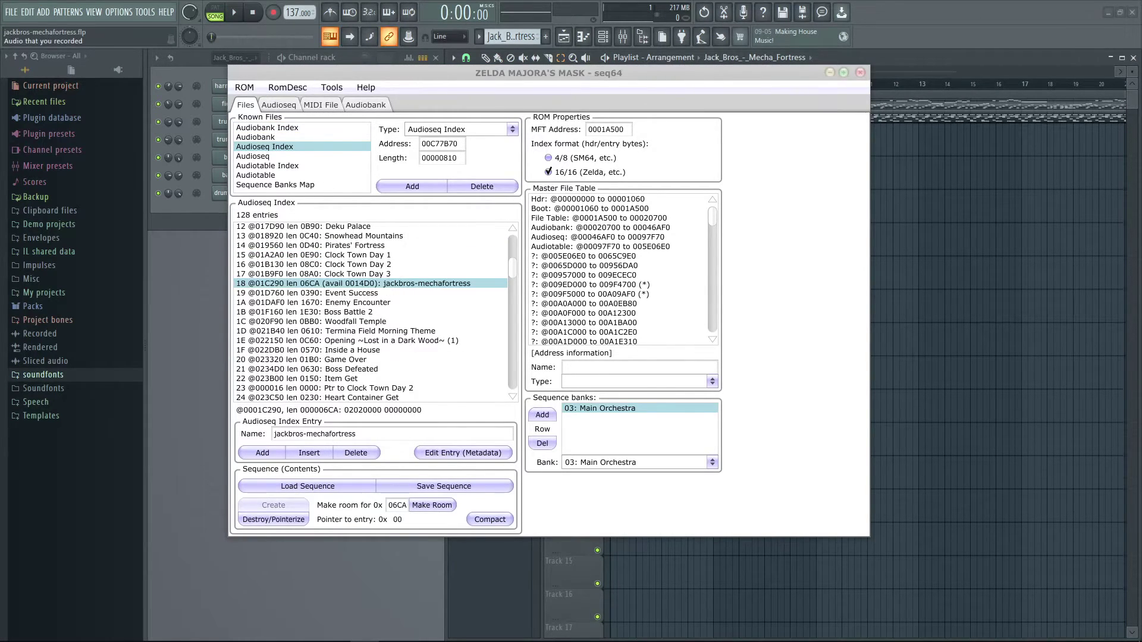
# Step: Save the modified ROM as sdirfughid.z64 in the mm_audiobank_ripper-master folder
pyautogui.click(245, 90)
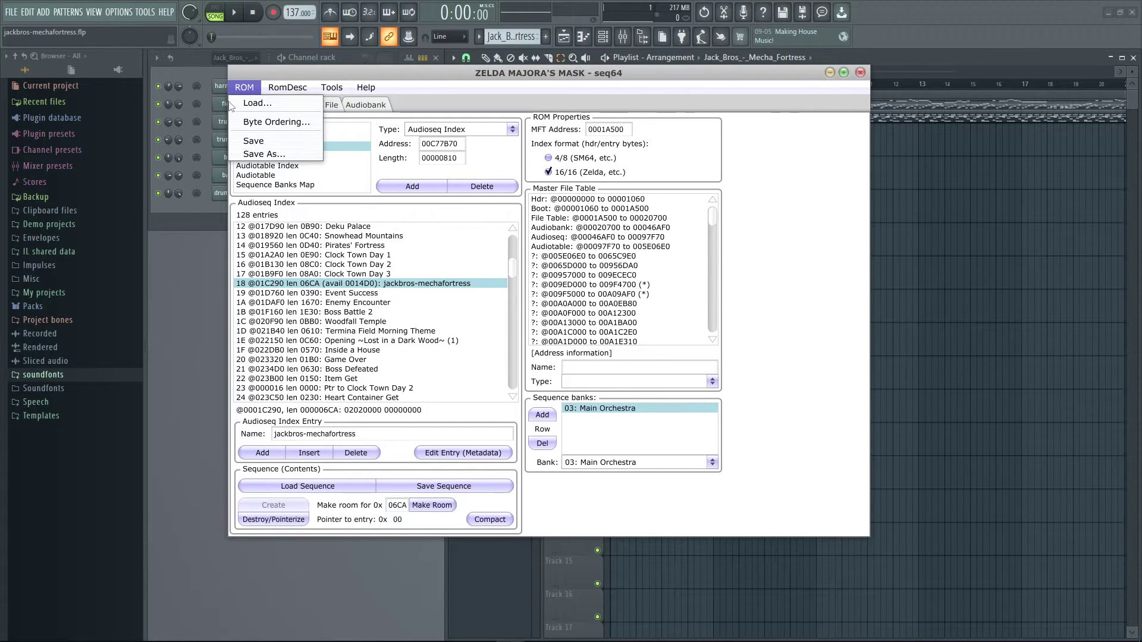
pyautogui.click(264, 154)
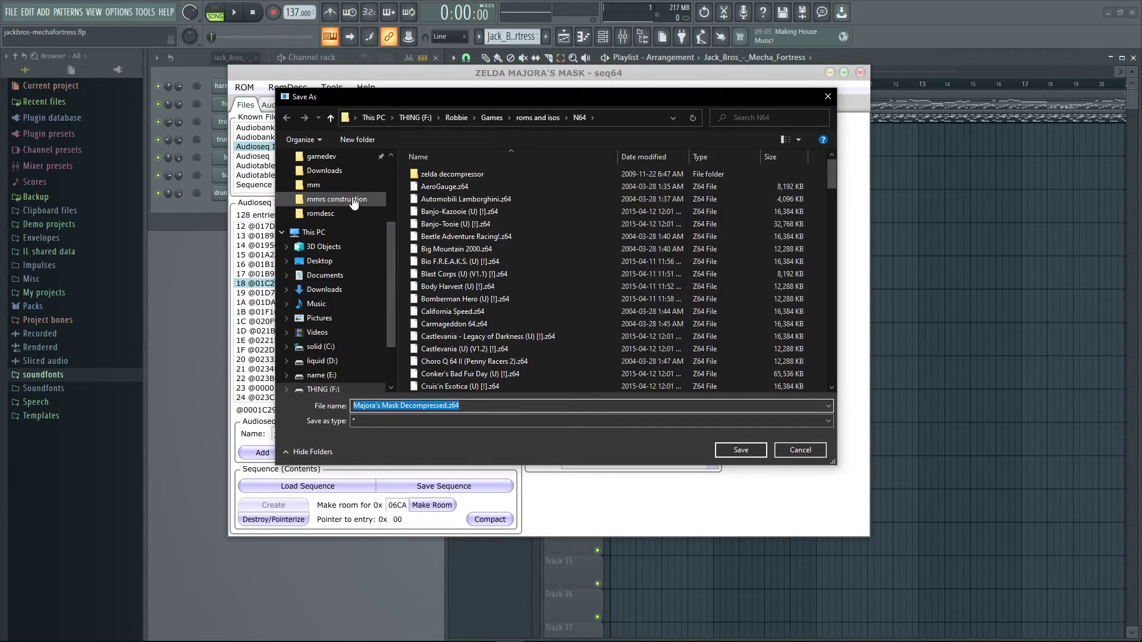
pyautogui.scroll(2, 353, 202)
pyautogui.click(323, 171)
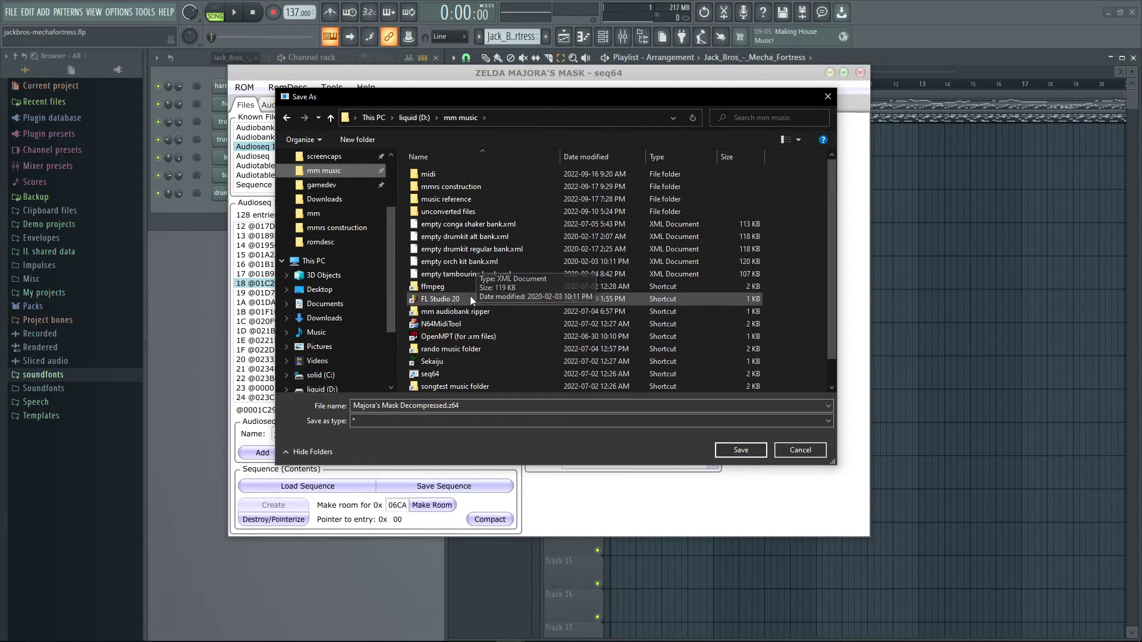
pyautogui.doubleClick(470, 312)
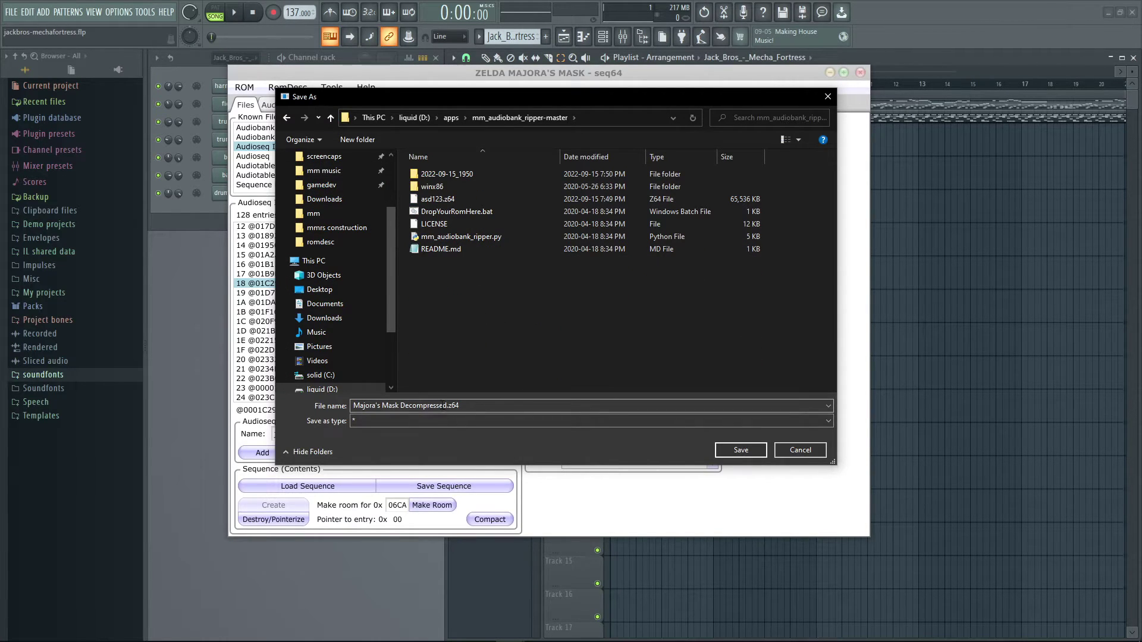
pyautogui.click(443, 406)
pyautogui.moveTo(447, 405); pyautogui.dragTo(200, 390)
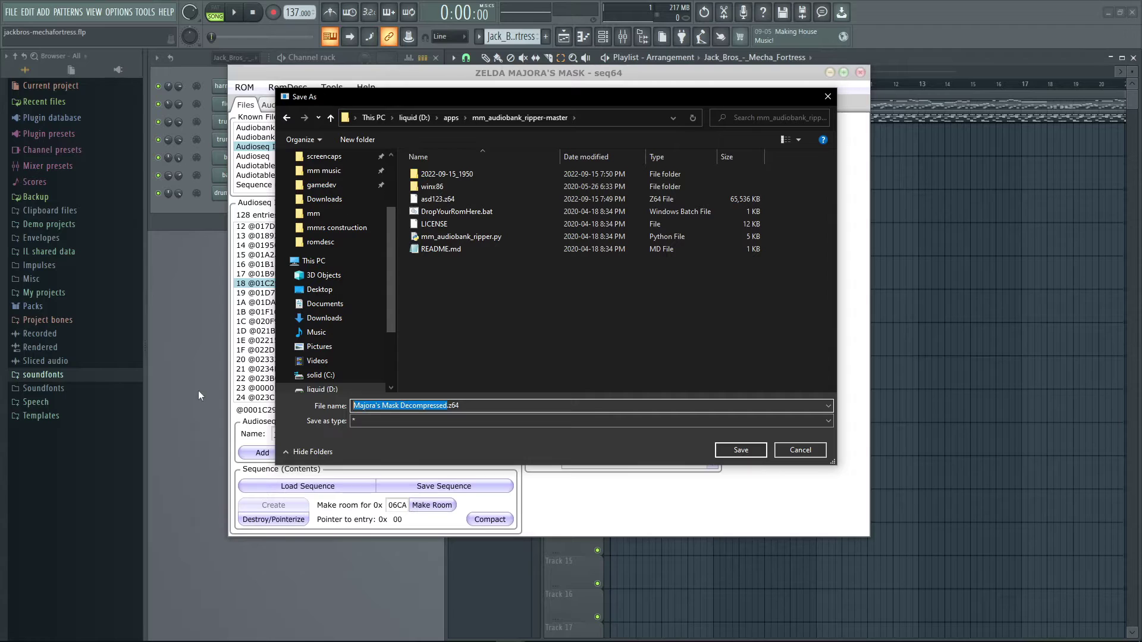
pyautogui.write('jackbros-mechafortress')
pyautogui.press('Return')
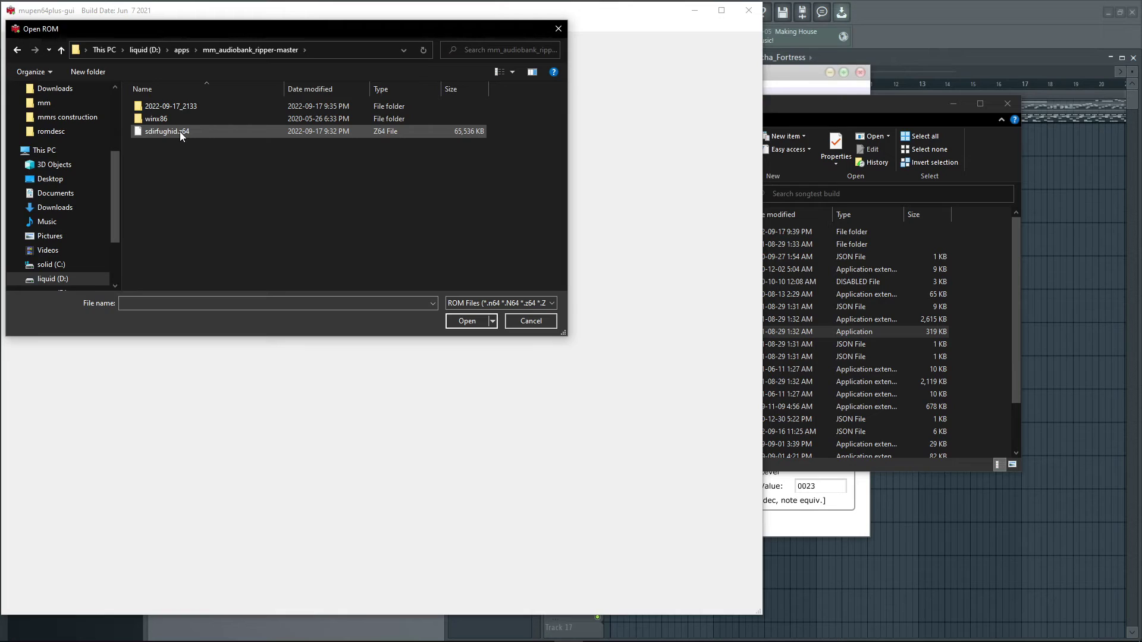
# Step: Switch to mupen64plus-gui, open sdirfughid.z64 and start the game from the title screen to test the song
pyautogui.doubleClick(179, 130)
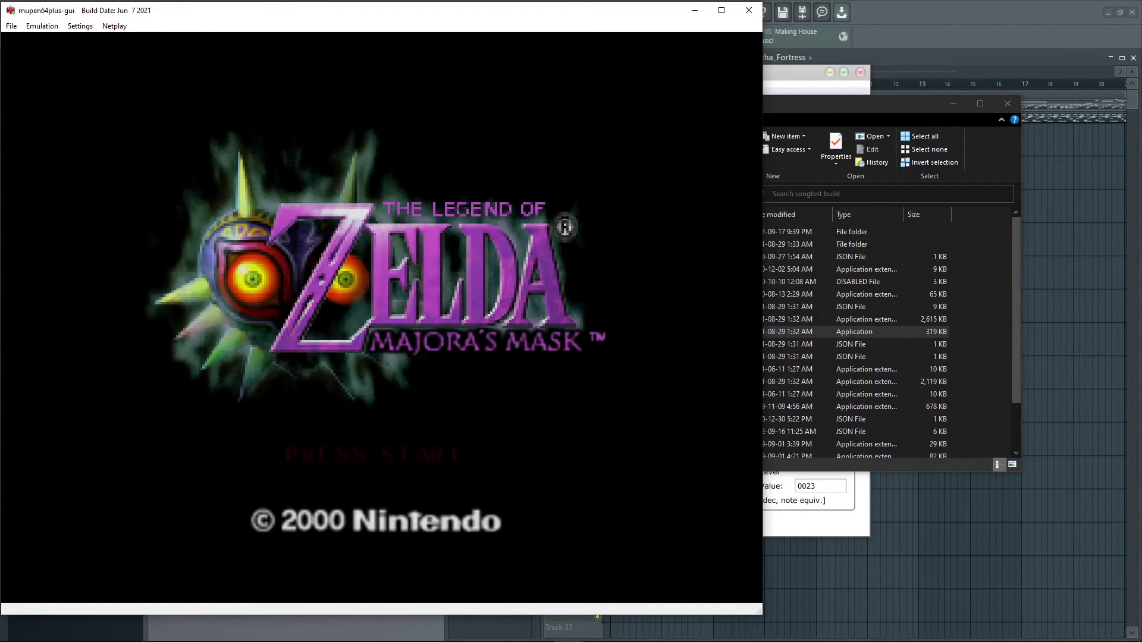
pyautogui.press('Return')
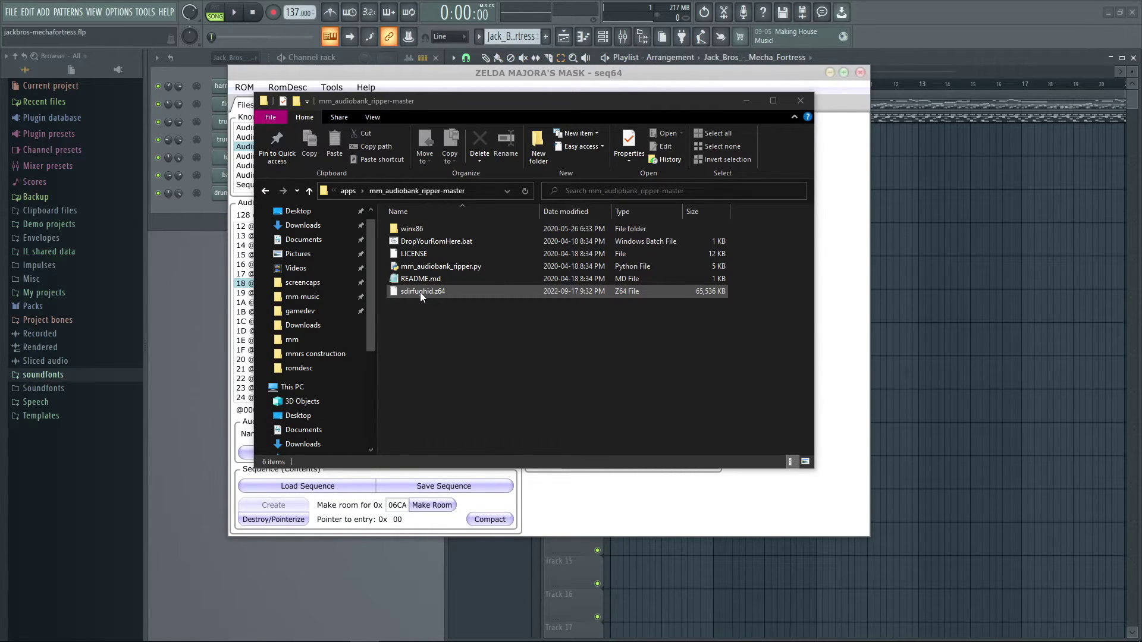
# Step: Switch to File Explorer, run DropYourRomHere.bat on sdirfughid.z64 to extract its bank and sequences, and open the 2022-09-17_2133 output folder
pyautogui.moveTo(419, 292); pyautogui.dragTo(450, 240)
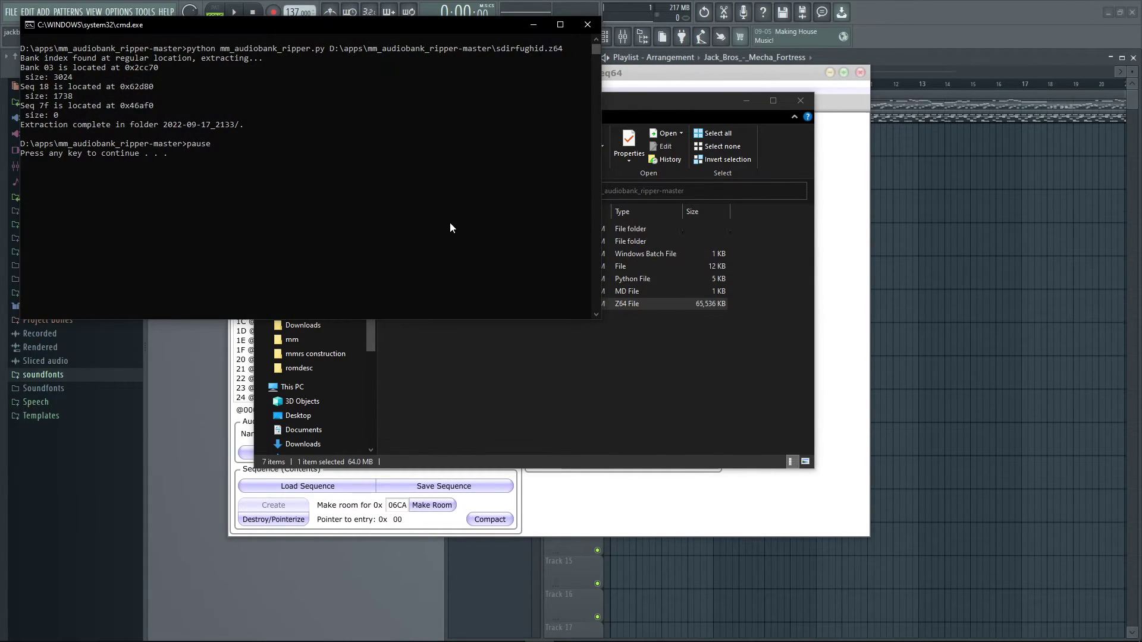
pyautogui.press('Return')
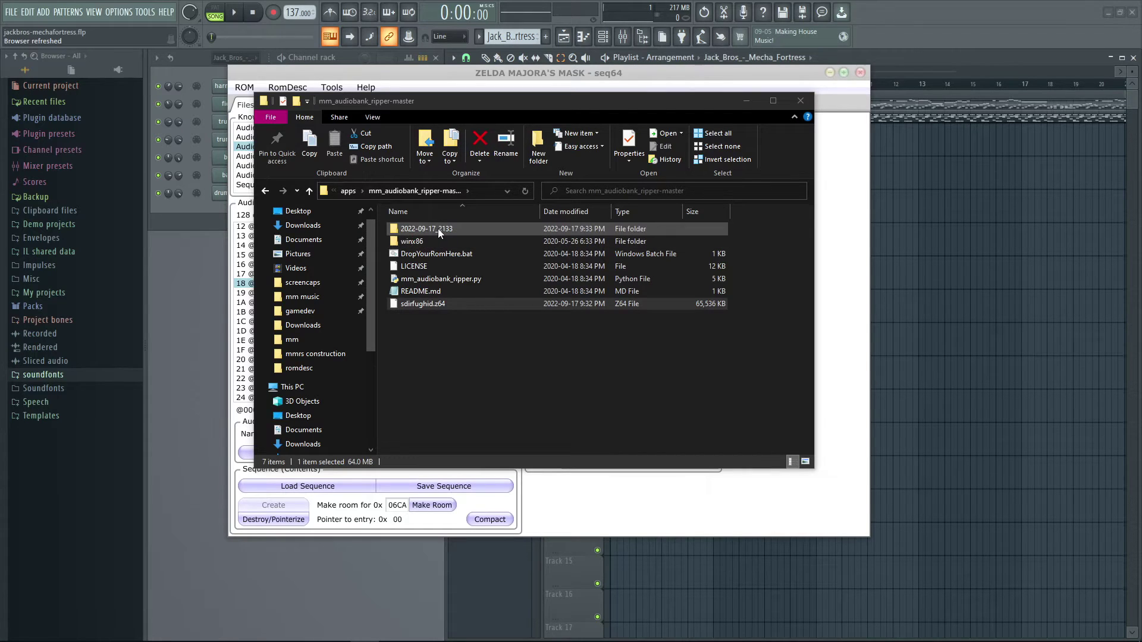
pyautogui.doubleClick(437, 228)
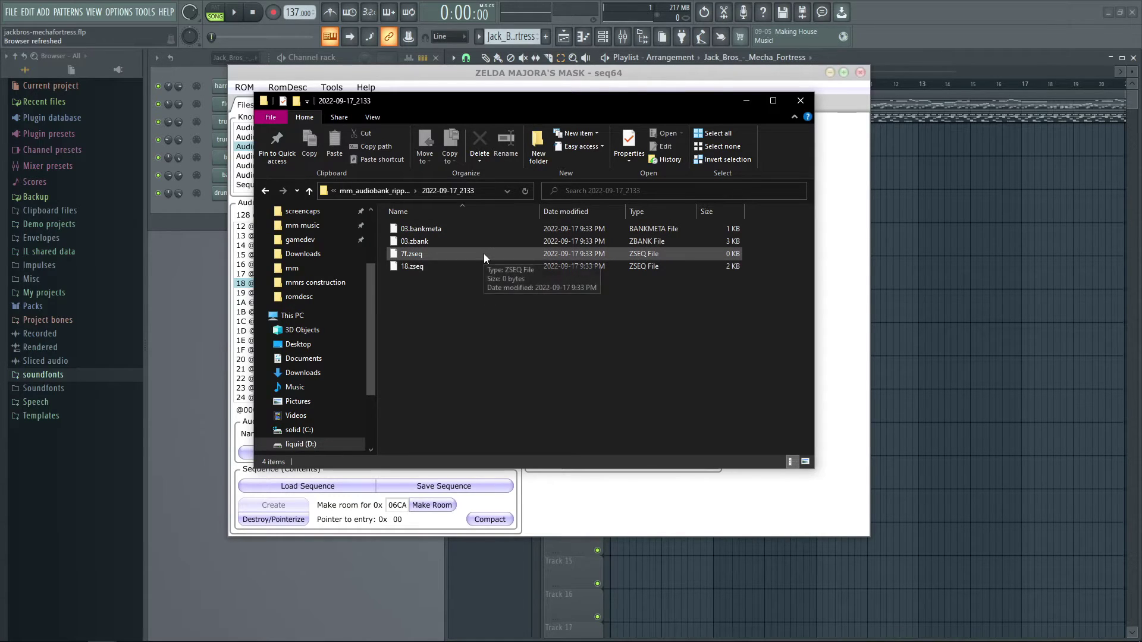
# Step: Move the extracted 03.bankmeta and 03.zbank files into the mmrs construction folder
pyautogui.moveTo(381, 224); pyautogui.dragTo(439, 241)
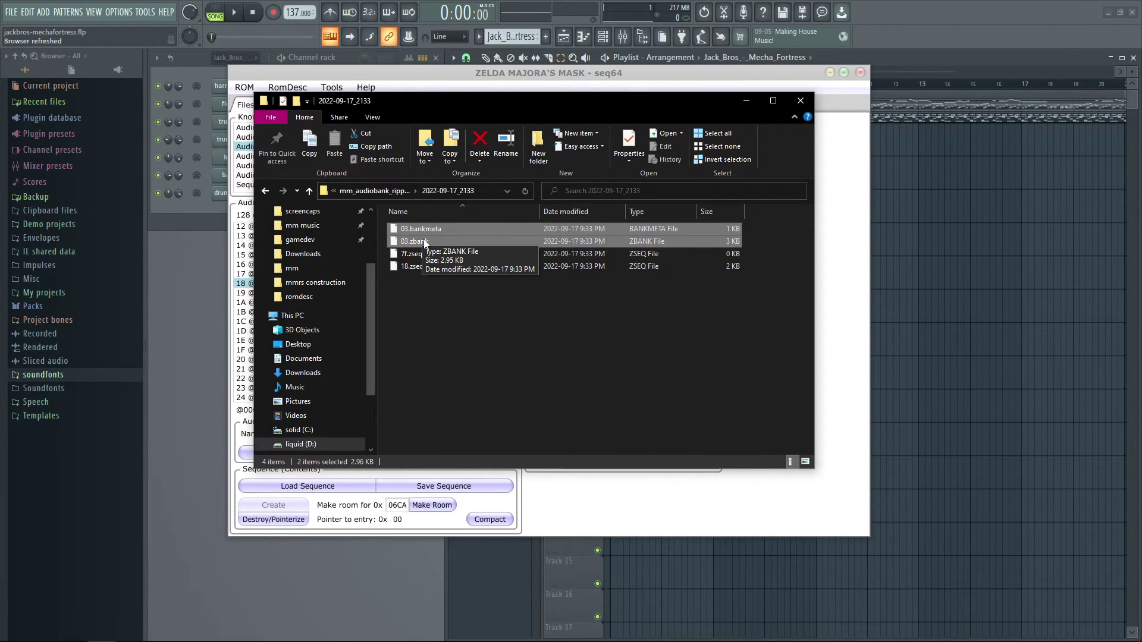
pyautogui.click(464, 229)
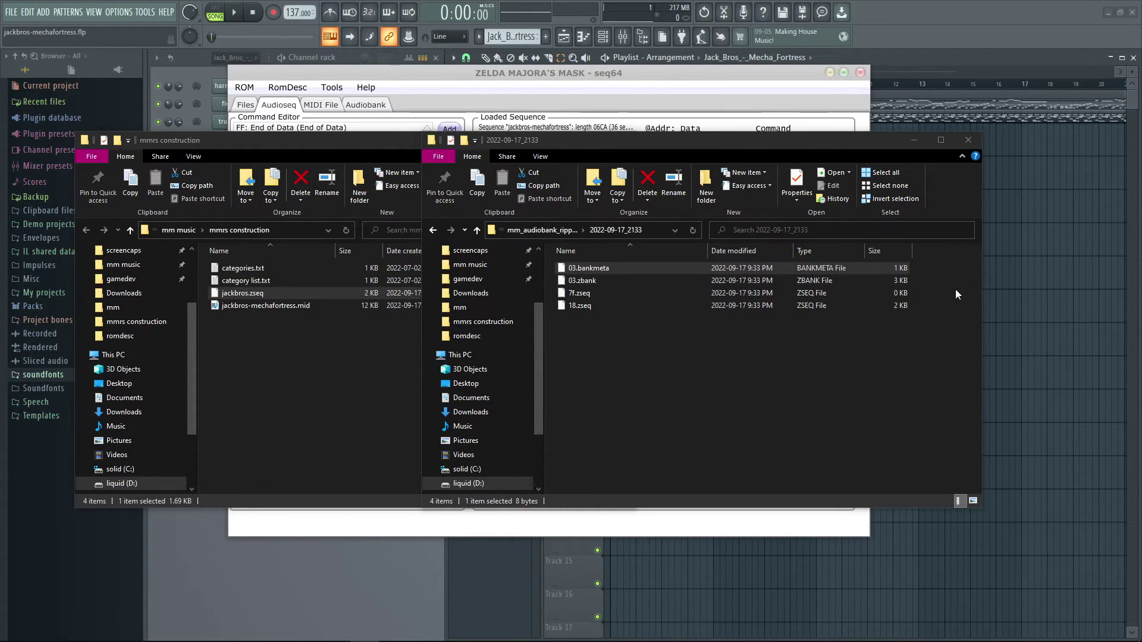
pyautogui.click(555, 267)
pyautogui.moveTo(558, 269); pyautogui.dragTo(244, 388)
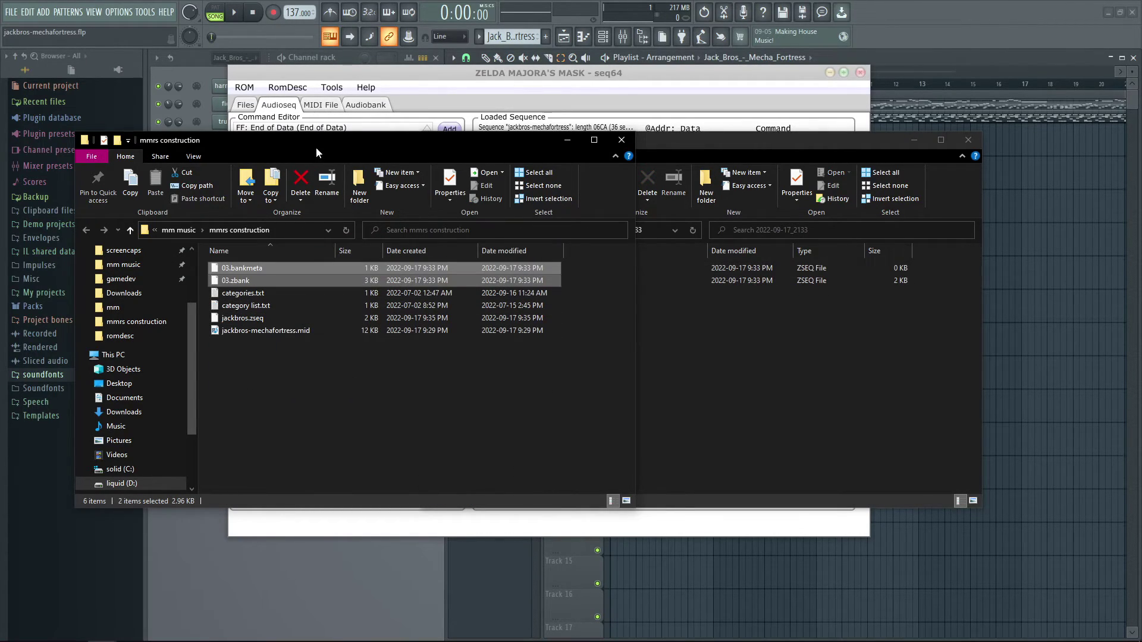
# Step: Rename 03.bankmeta to 28.bankmeta and 03.zbank to 28.zbank in the mmrs construction folder
pyautogui.moveTo(316, 149); pyautogui.dragTo(546, 141)
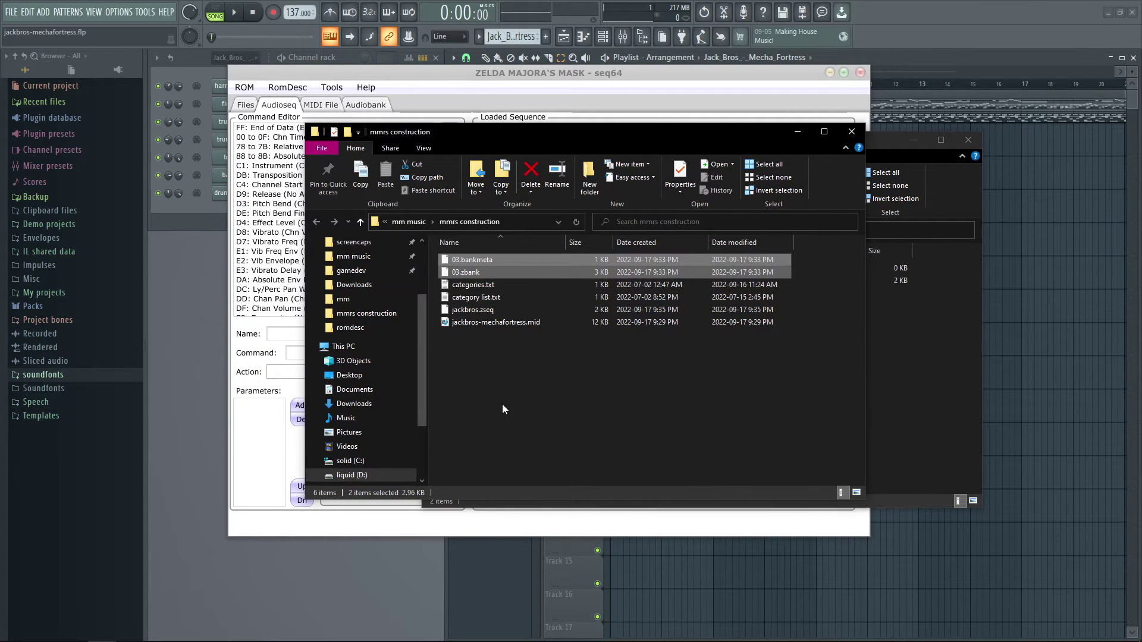
pyautogui.click(467, 259)
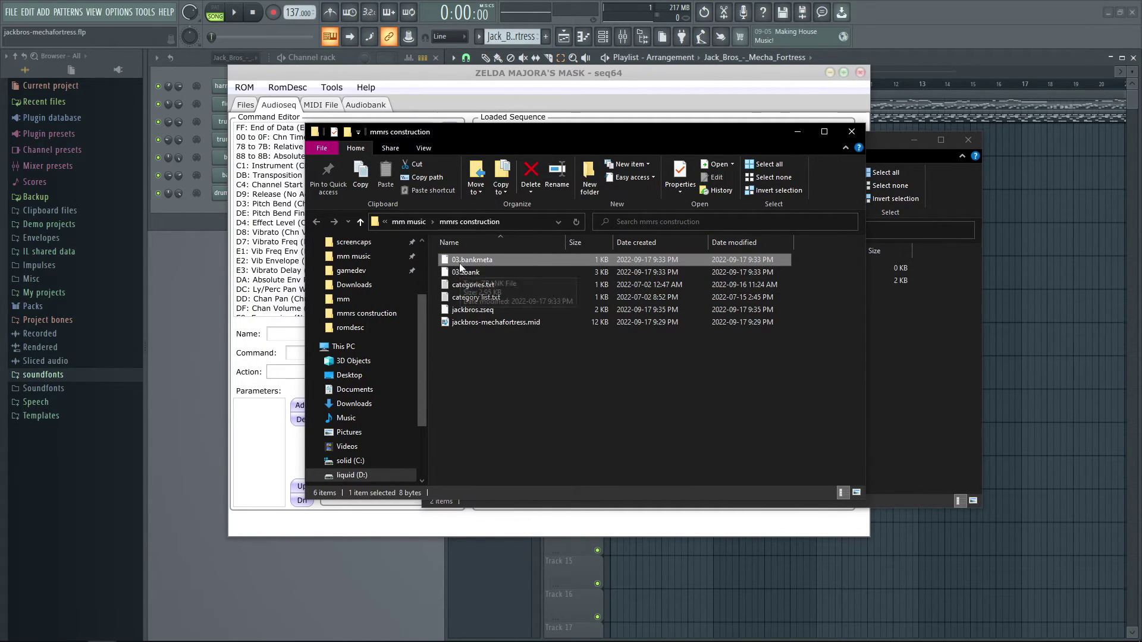
pyautogui.press('F2')
pyautogui.write('28')
pyautogui.click(459, 273)
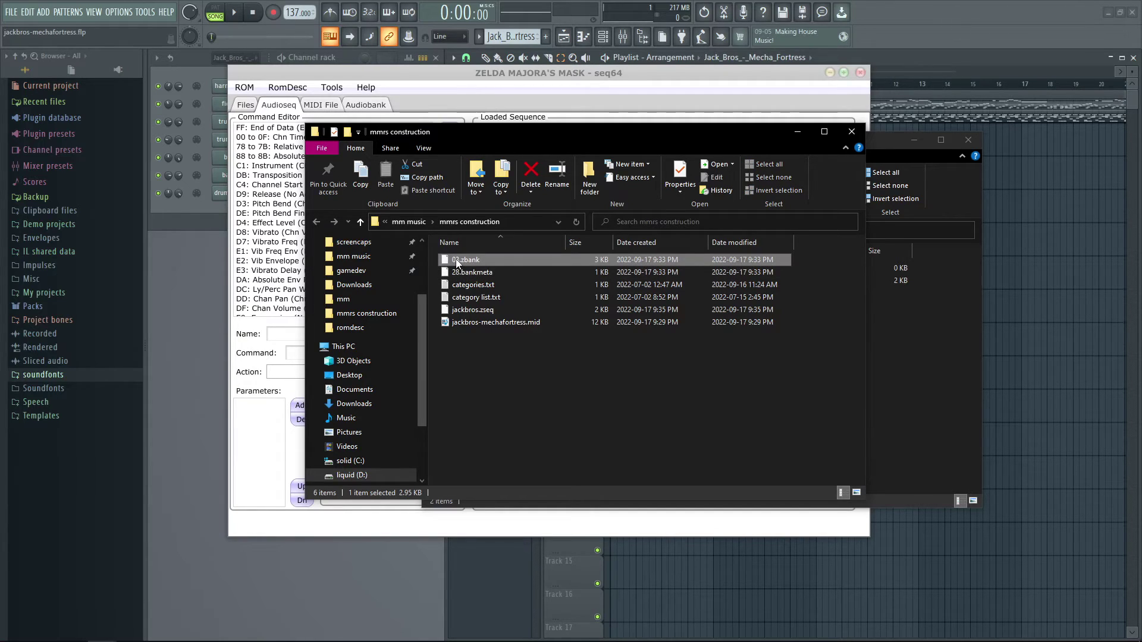
pyautogui.press('F2')
pyautogui.write('28')
pyautogui.press('Return')
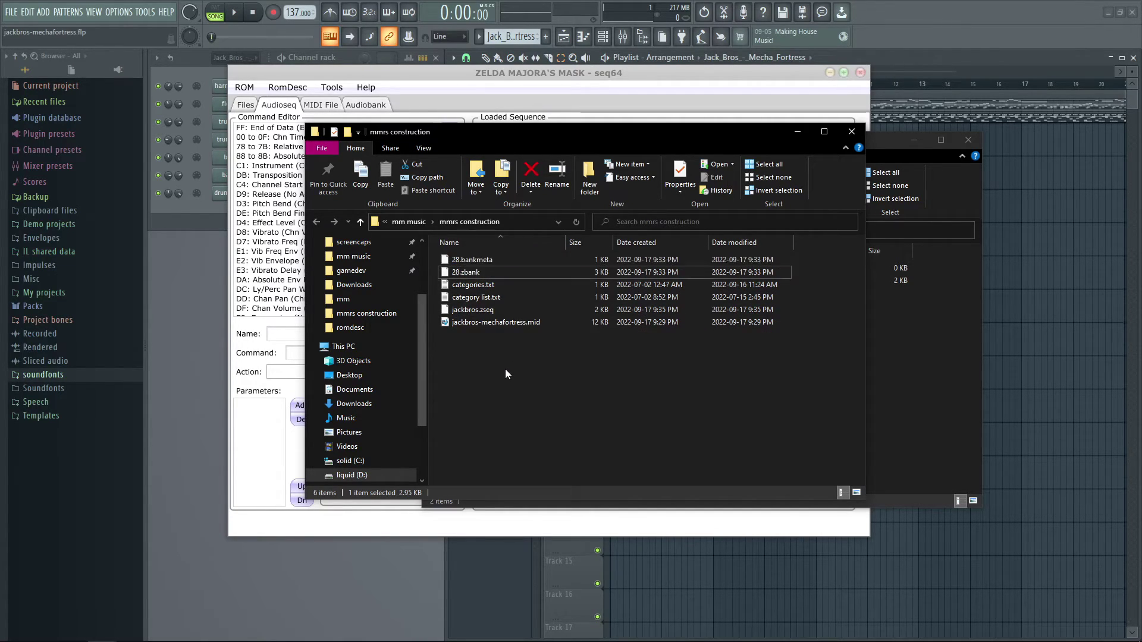
# Step: Rename jackbros.zseq to 28.zseq to match the bank files
pyautogui.click(486, 311)
pyautogui.press('F2')
pyautogui.write('28')
pyautogui.press('Return')
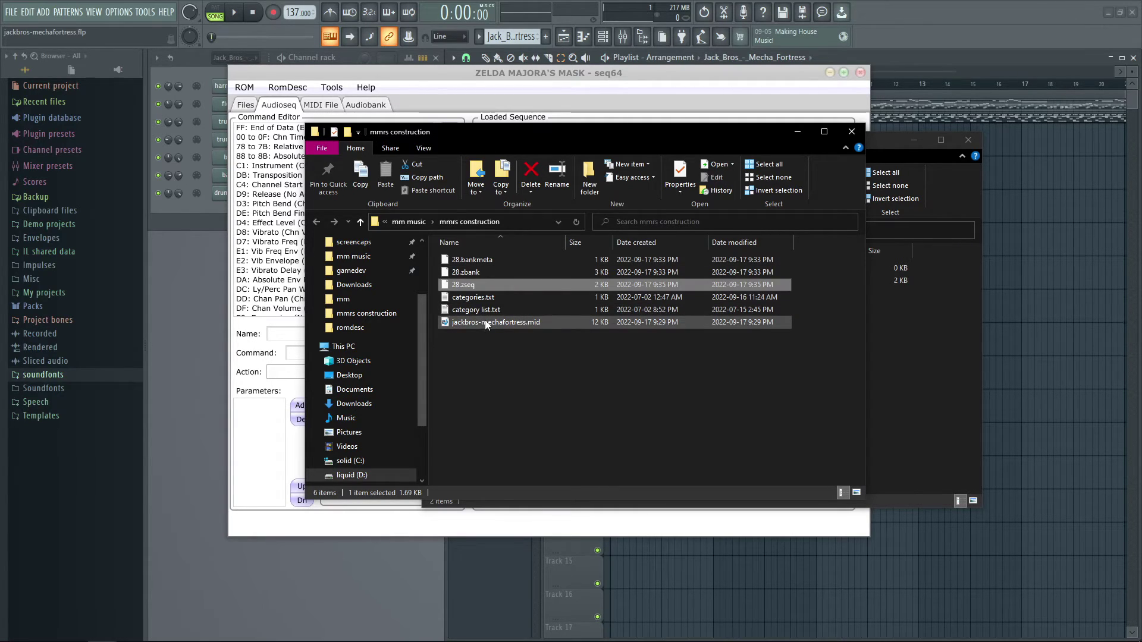
# Step: Open categories.txt and category list.txt from the mmrs construction folder and arrange them side by side
pyautogui.click(502, 395)
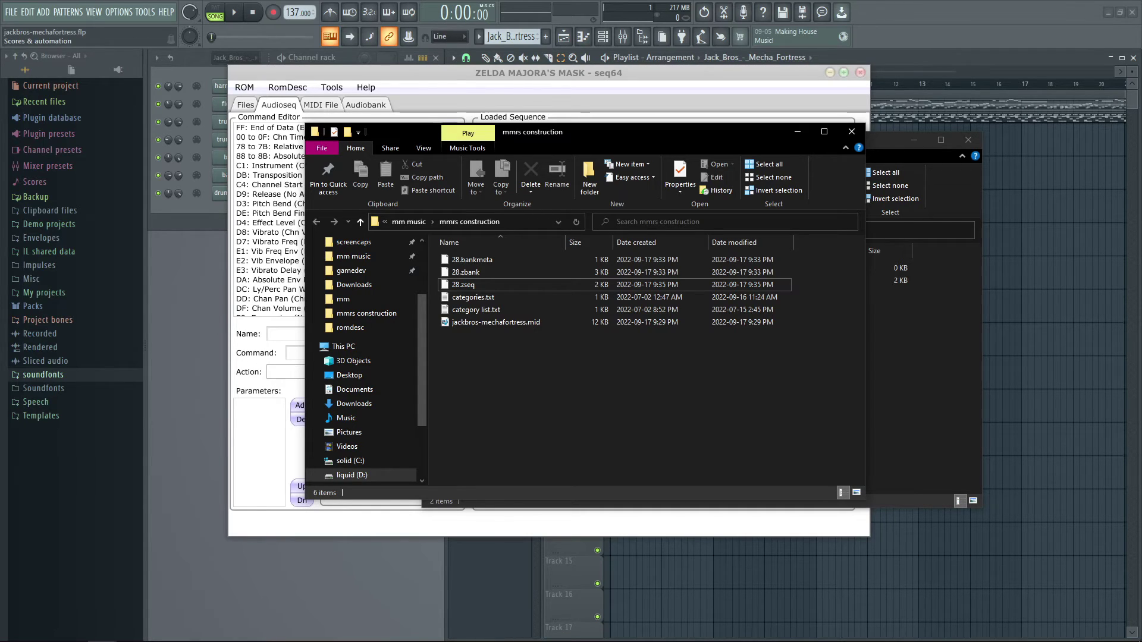
pyautogui.click(476, 309)
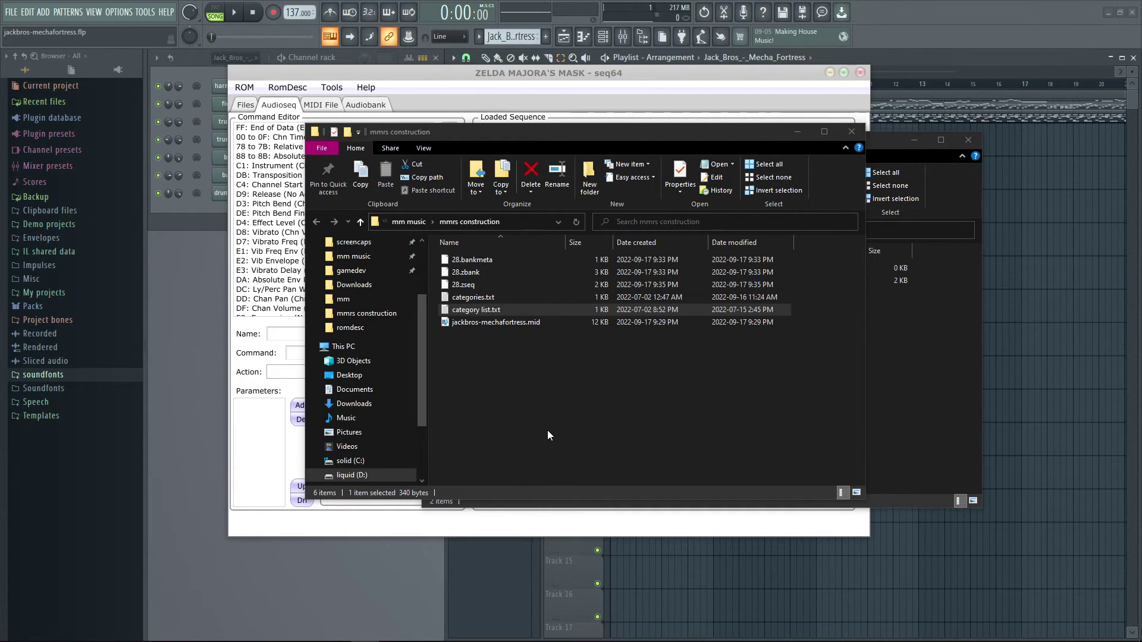
pyautogui.doubleClick(494, 301)
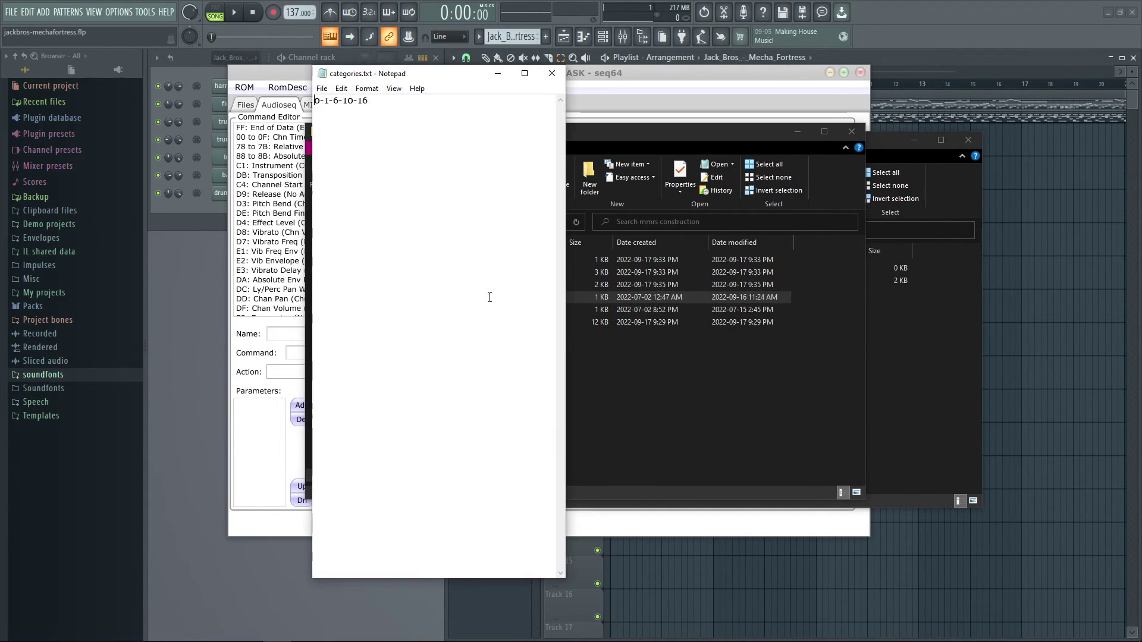
pyautogui.moveTo(370, 100); pyautogui.dragTo(315, 100)
pyautogui.moveTo(458, 78); pyautogui.dragTo(413, 81)
pyautogui.click(615, 135)
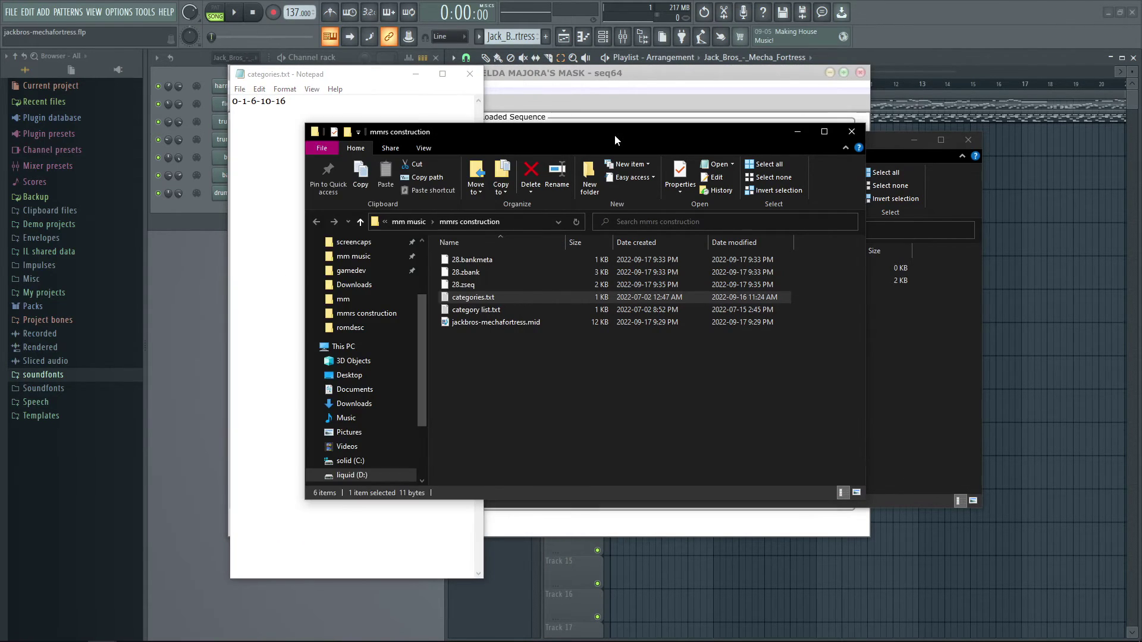
pyautogui.moveTo(494, 131); pyautogui.dragTo(751, 51)
pyautogui.doubleClick(732, 224)
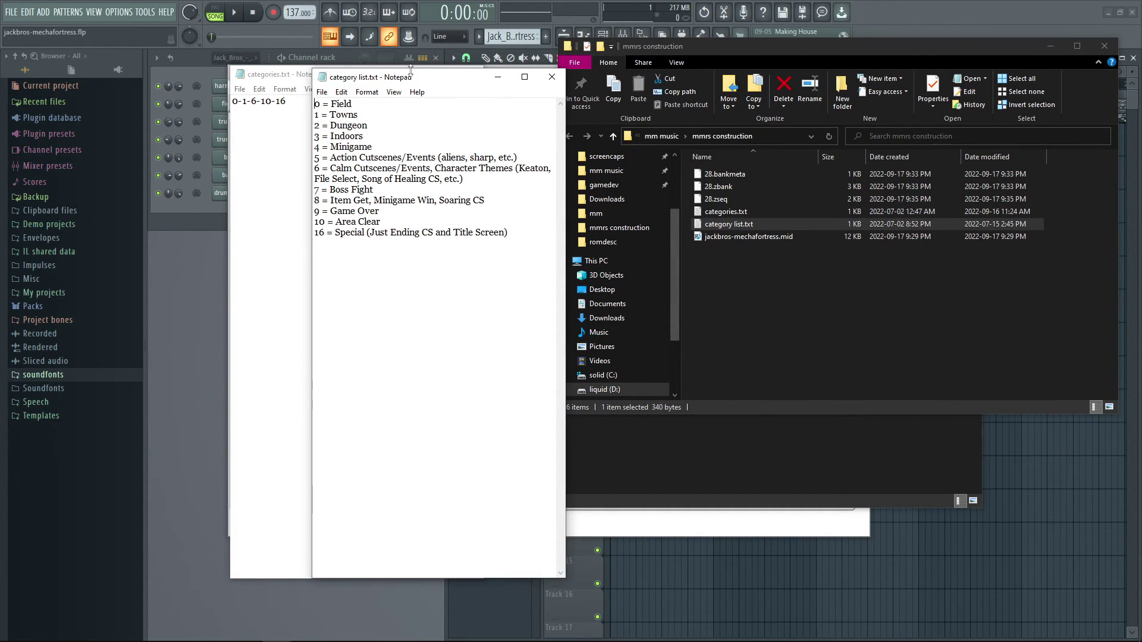
pyautogui.moveTo(410, 76); pyautogui.dragTo(582, 76)
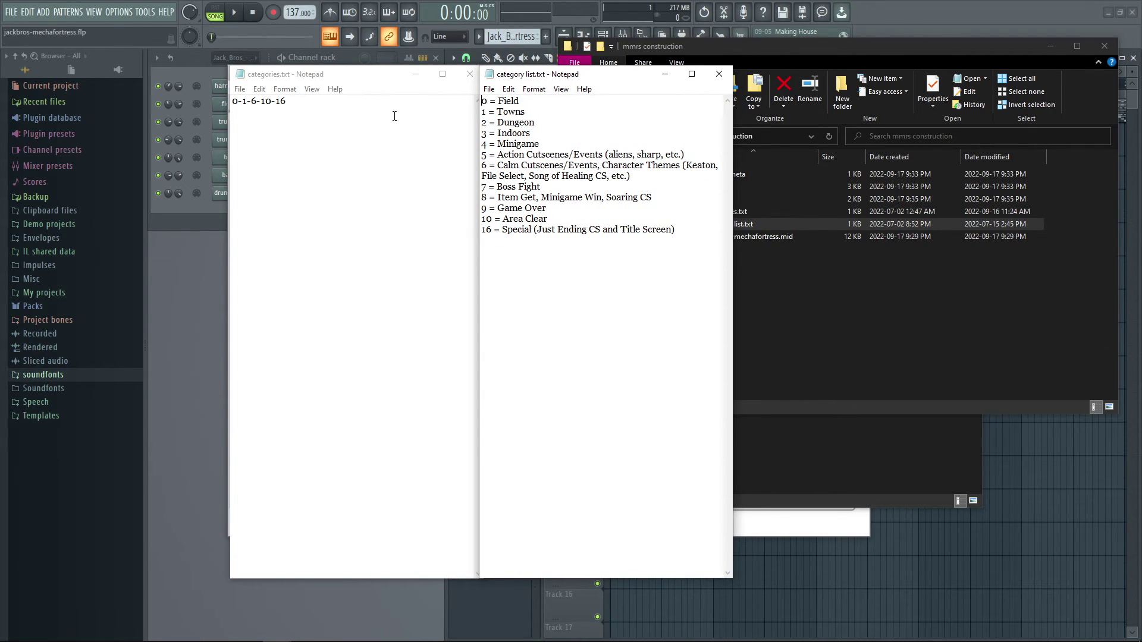
# Step: Change the category numbers in categories.txt to 0-1-2-4 and save the file
pyautogui.click(294, 109)
pyautogui.moveTo(559, 80); pyautogui.dragTo(564, 80)
pyautogui.click(301, 103)
pyautogui.moveTo(301, 103); pyautogui.dragTo(253, 104)
pyautogui.write('2')
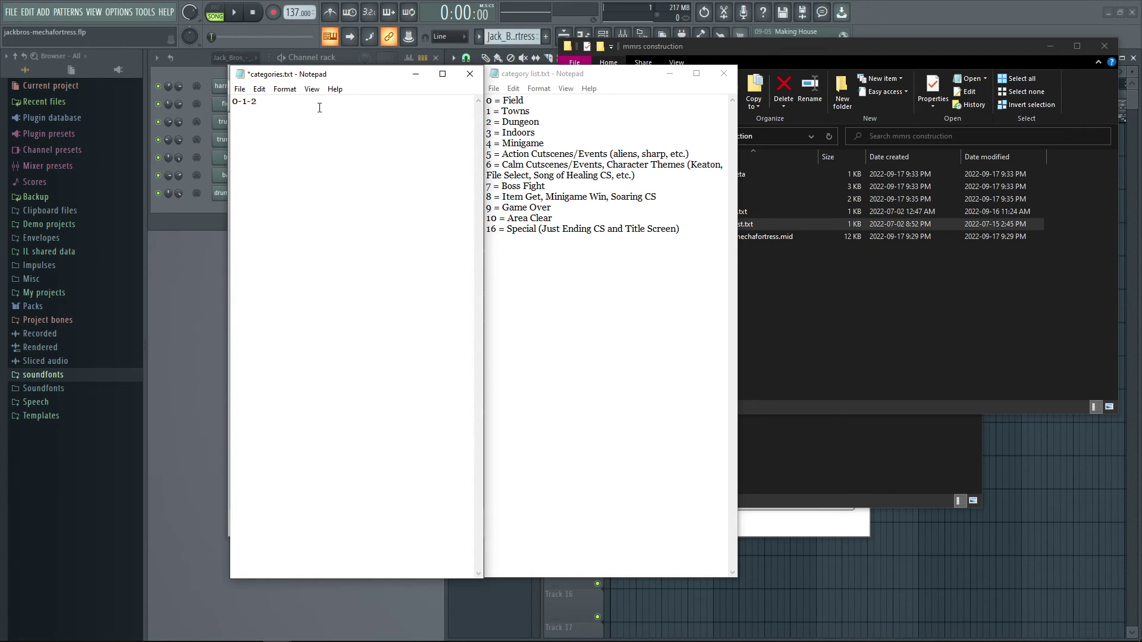
pyautogui.write('-45')
pyautogui.click(240, 88)
pyautogui.click(256, 143)
# Step: Close category list.txt and categories.txt, and move the mmrs construction folder window back over the seq64 window
pyautogui.click(724, 73)
pyautogui.moveTo(275, 103); pyautogui.dragTo(233, 105)
pyautogui.press('Right')
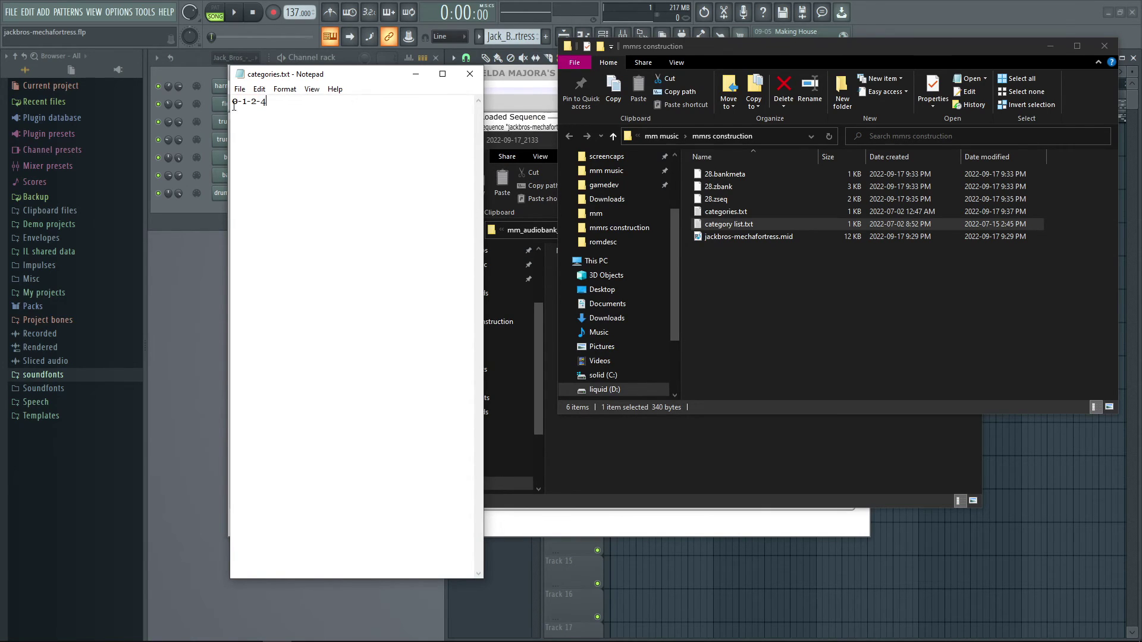
pyautogui.click(470, 74)
pyautogui.moveTo(820, 42); pyautogui.dragTo(569, 114)
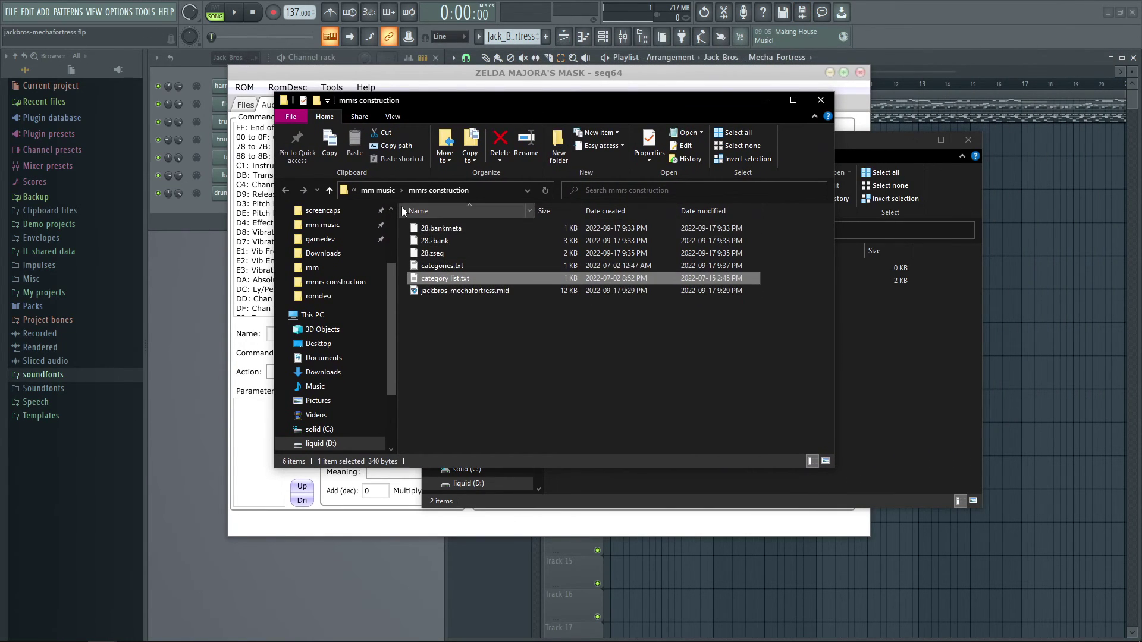
# Step: Compress 28.bankmeta, 28.zbank, 28.zseq and categories.txt into mmrs construction.zip with 7-Zip
pyautogui.click(456, 228)
pyautogui.keyDown('shift'); pyautogui.click(463, 253); pyautogui.keyUp('shift')
pyautogui.keyDown('ctrl'); pyautogui.click(457, 269); pyautogui.keyUp('ctrl')
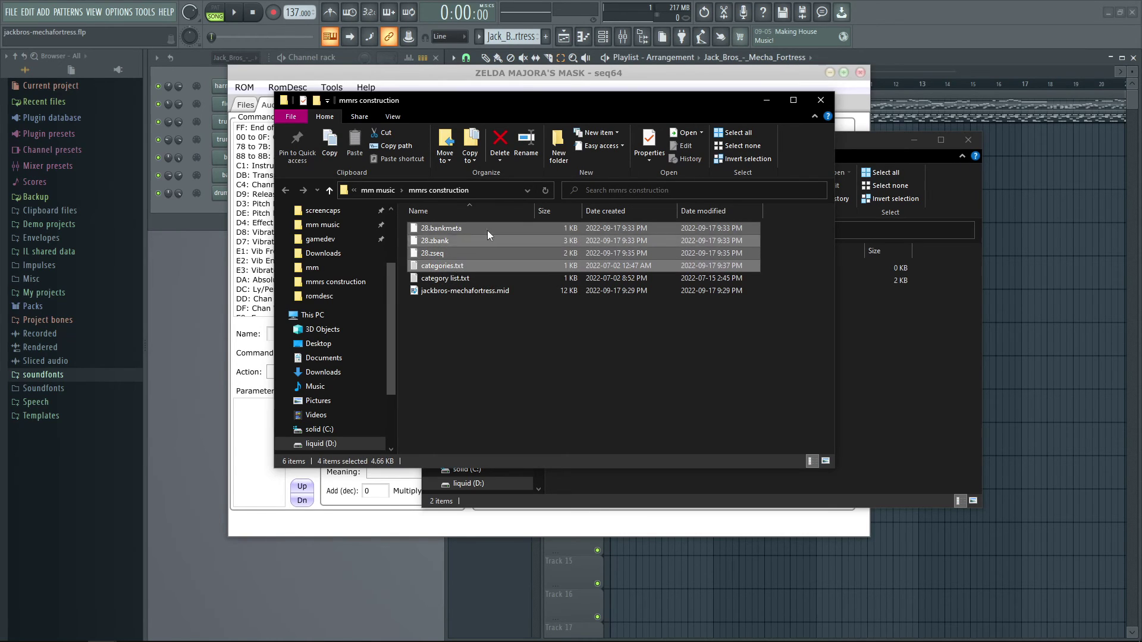
pyautogui.rightClick(491, 227)
pyautogui.moveTo(528, 237)
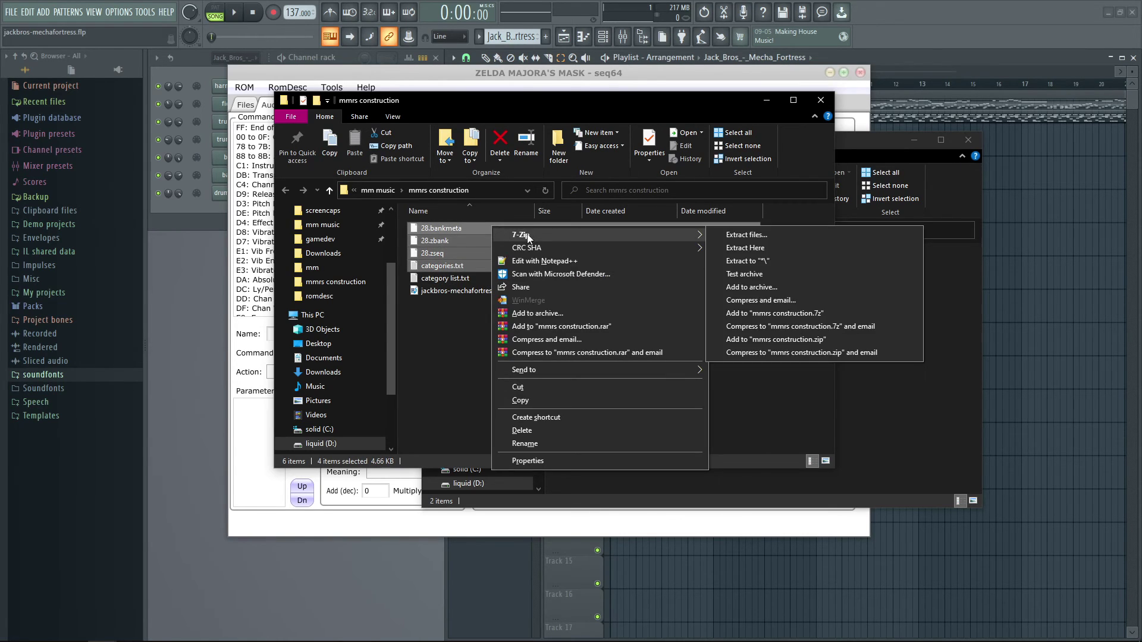
pyautogui.click(828, 341)
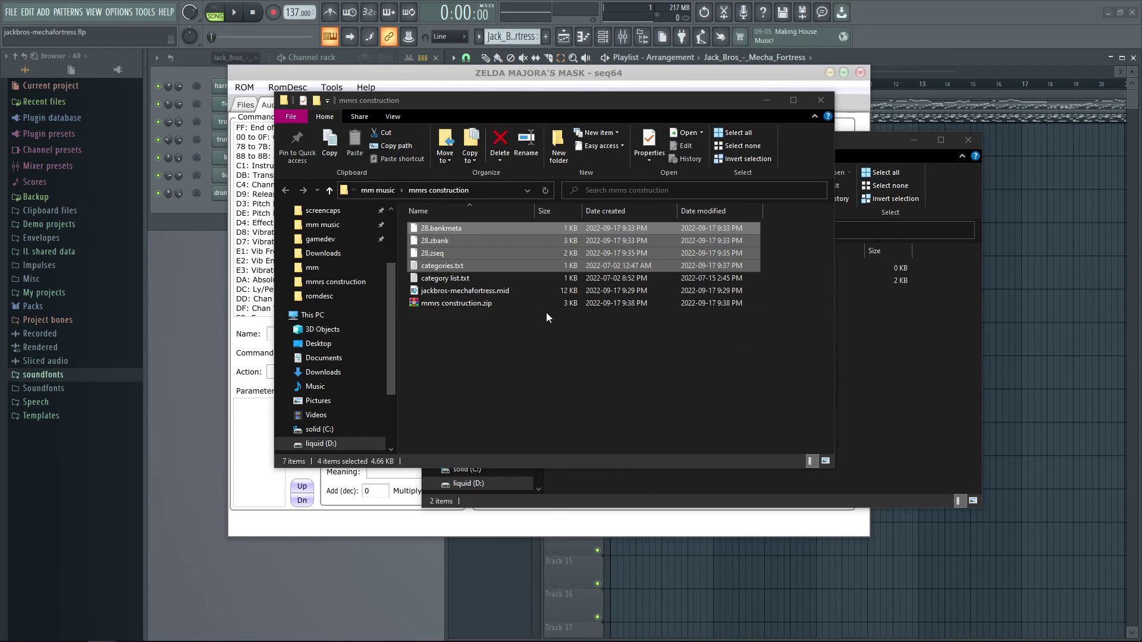
# Step: Rename mmrs construction.zip to jackbros-mechafortress.mmrs and accept the extension change
pyautogui.click(473, 310)
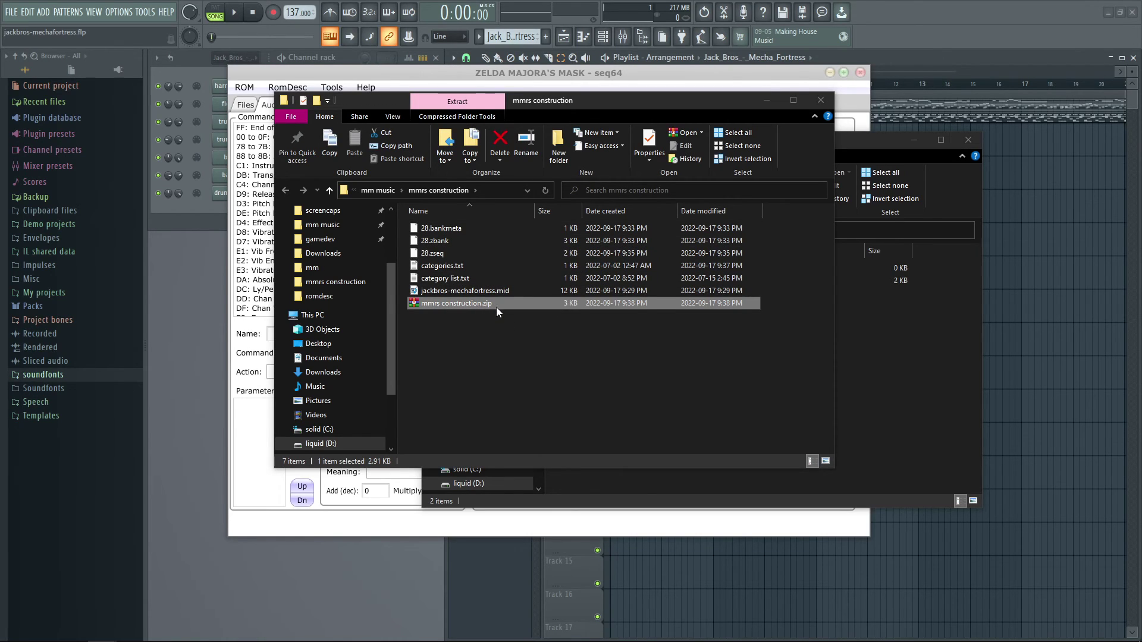
pyautogui.click(496, 307)
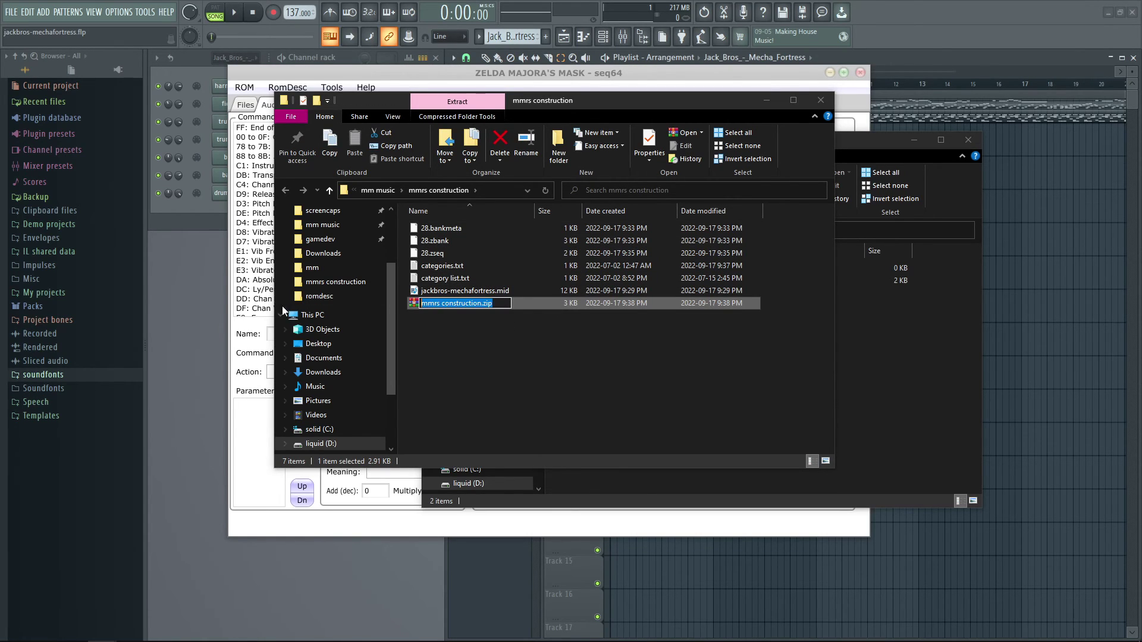
pyautogui.write('jackb')
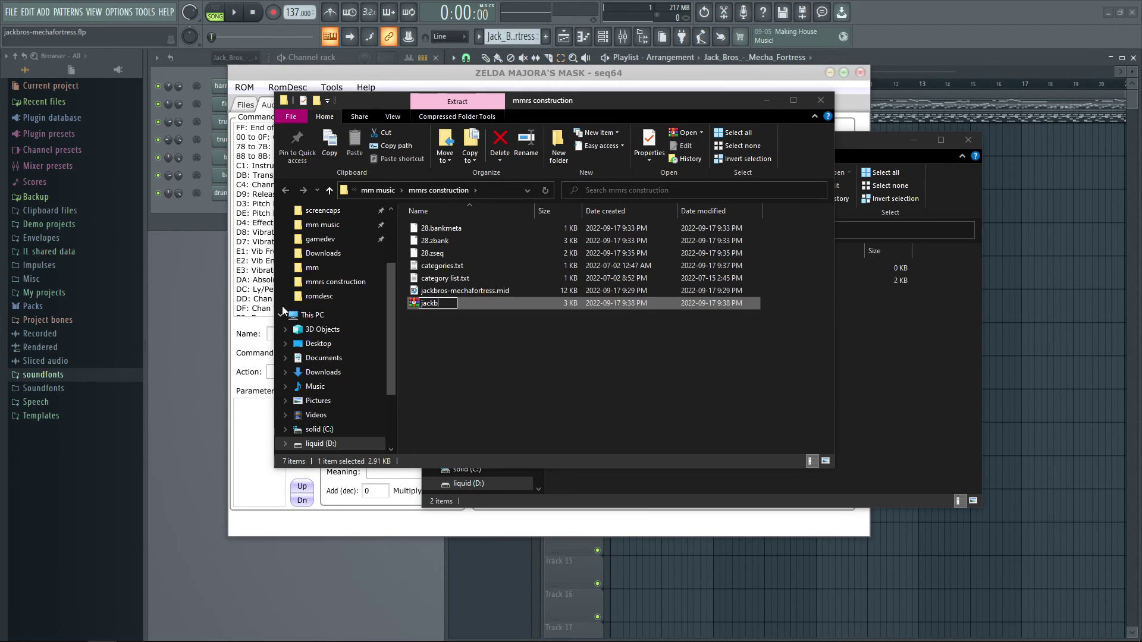
pyautogui.write('ros-mechafortress.mmrs')
pyautogui.press('Return')
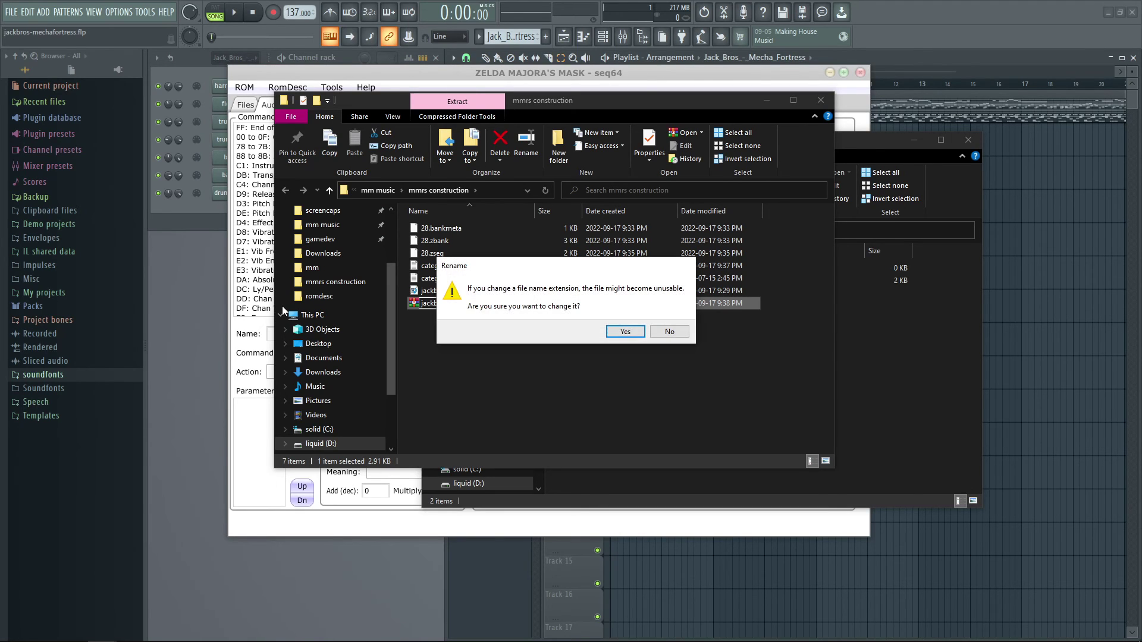
pyautogui.press('Return')
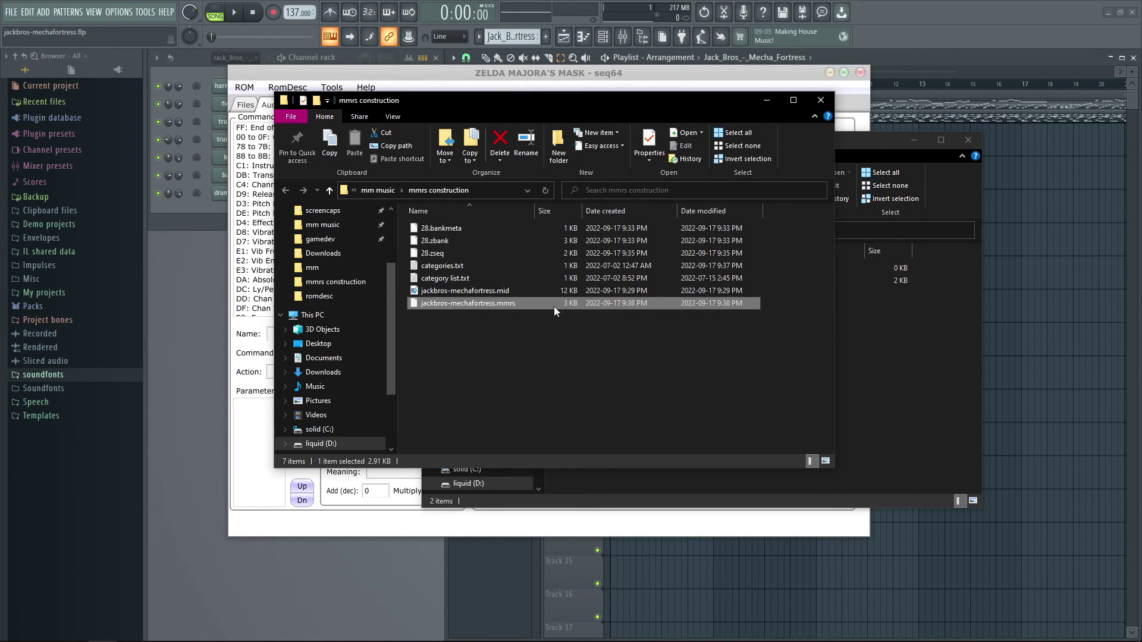